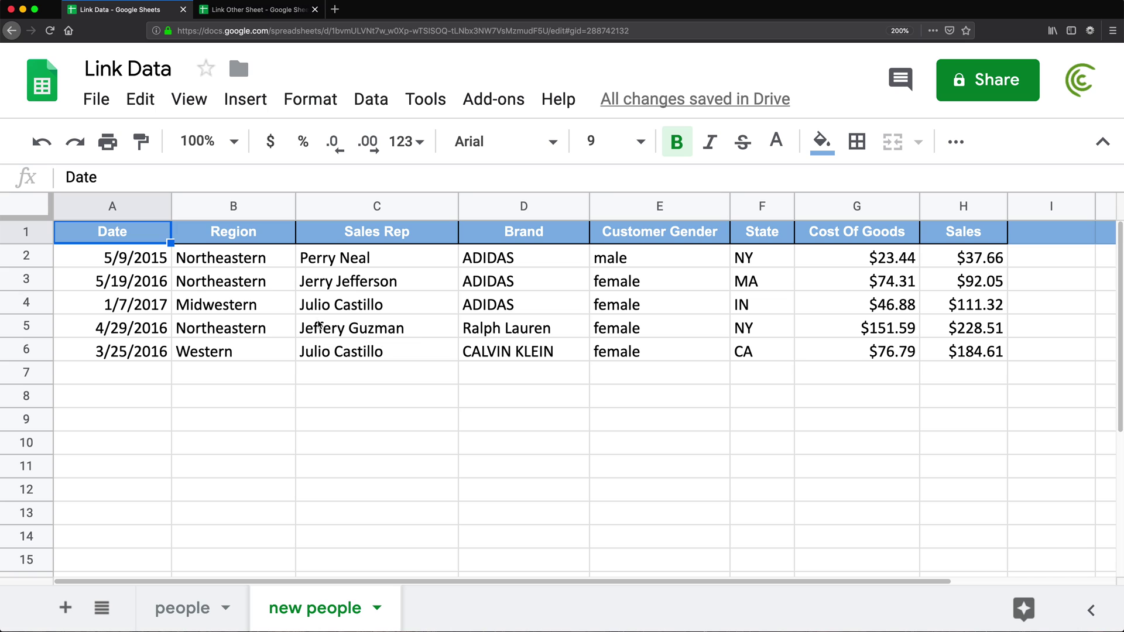
- Flip between the people and new people sheets, finishing on the people sheet's two Southern-region rows
{"action": "left_click", "coordinate": [170, 610]}
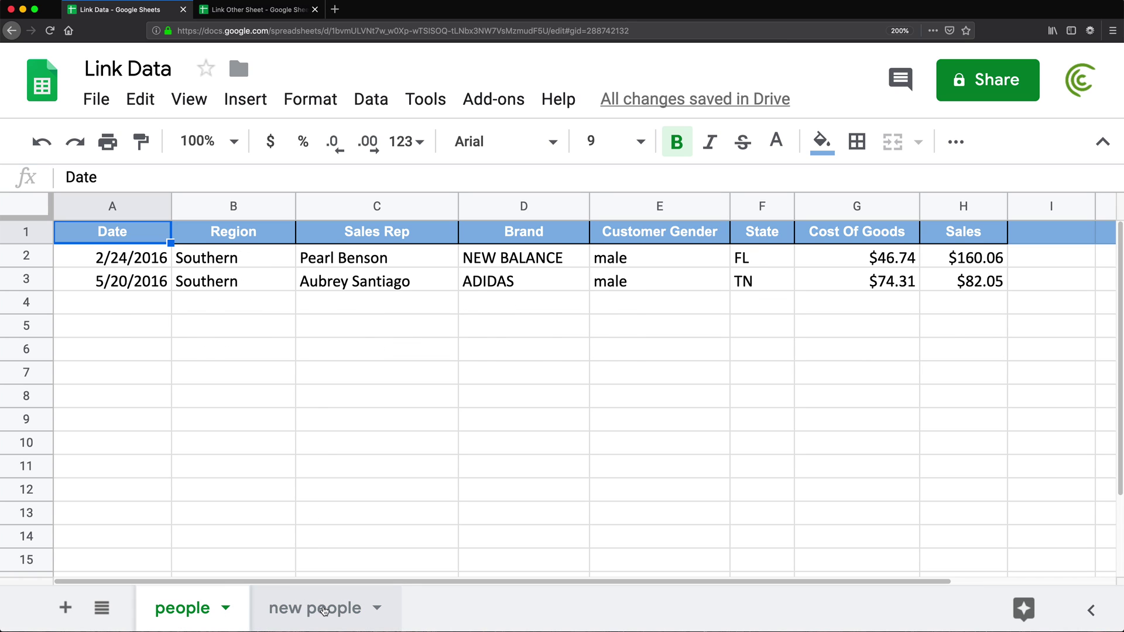
{"action": "left_click", "coordinate": [324, 611]}
{"action": "left_click", "coordinate": [193, 609]}
{"action": "left_click", "coordinate": [343, 608]}
{"action": "left_click", "coordinate": [178, 611]}
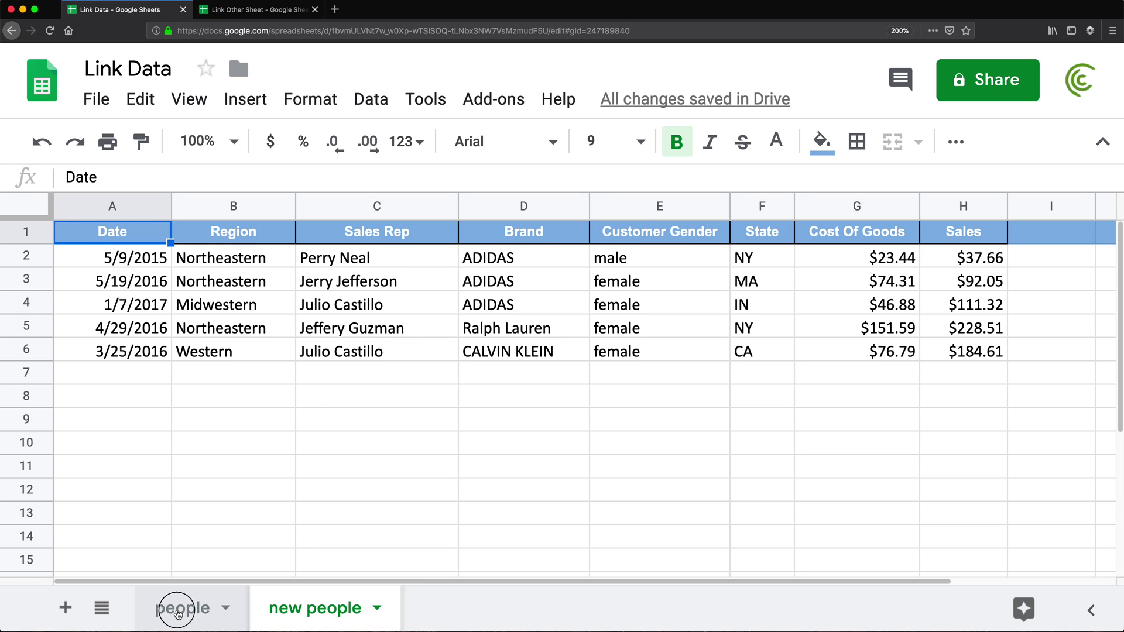
{"action": "left_click", "coordinate": [177, 611]}
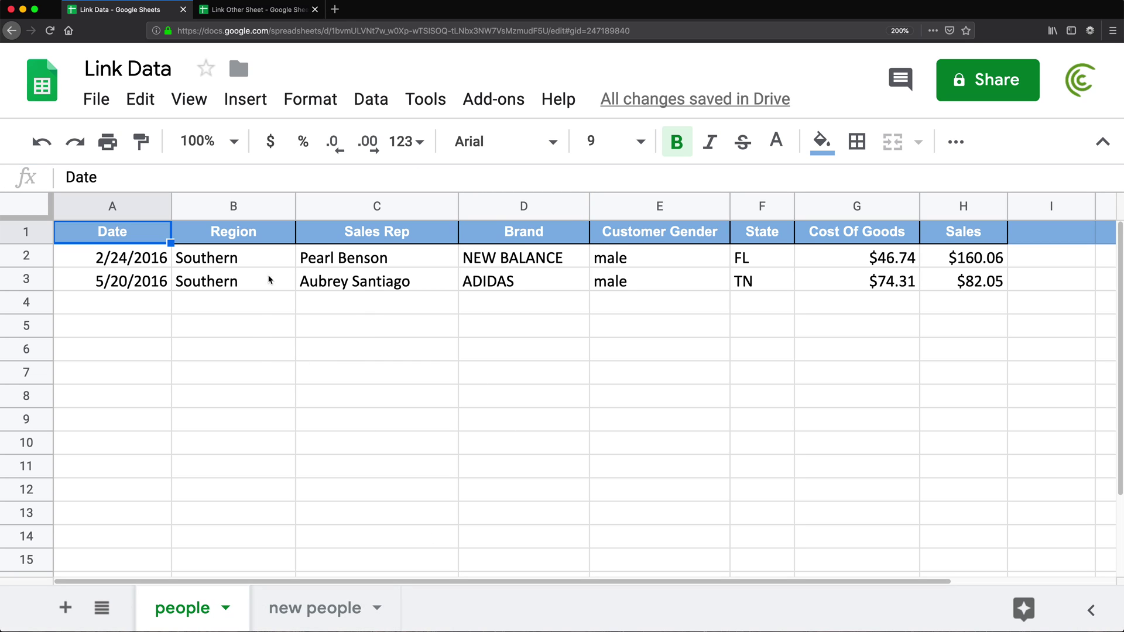
{"action": "left_click", "coordinate": [269, 9]}
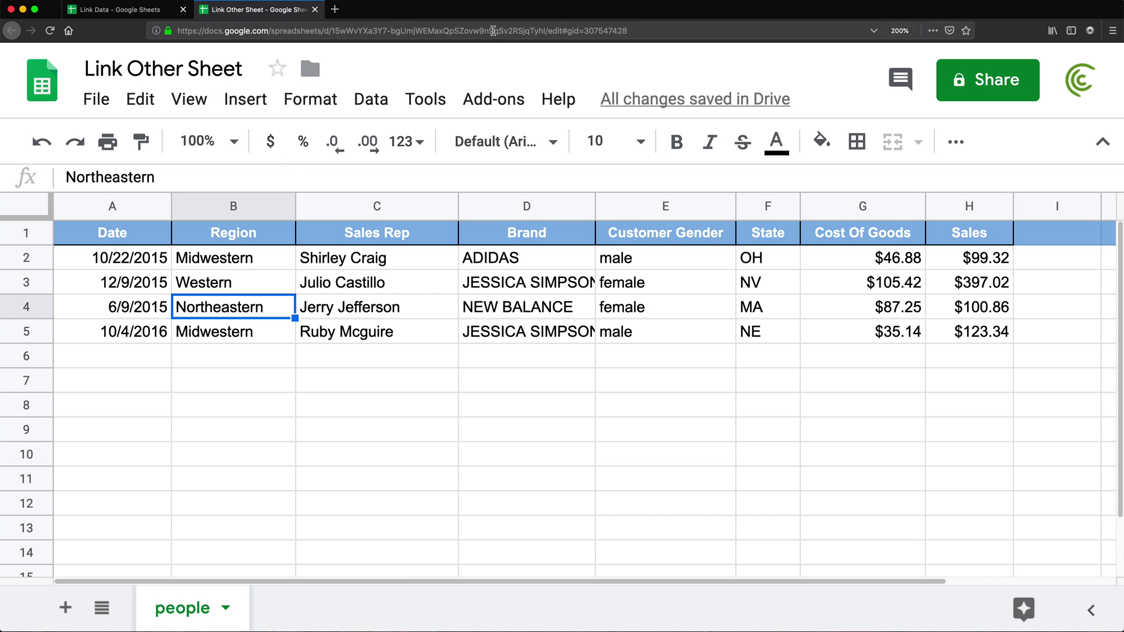
{"action": "left_click", "coordinate": [494, 30]}
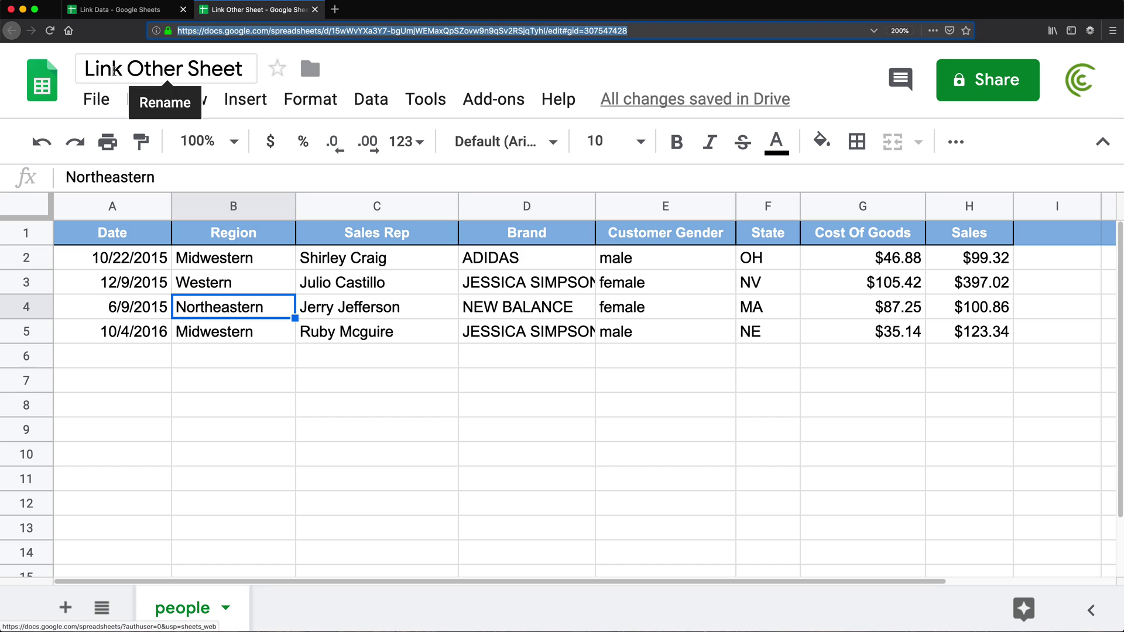
{"action": "left_click", "coordinate": [363, 328]}
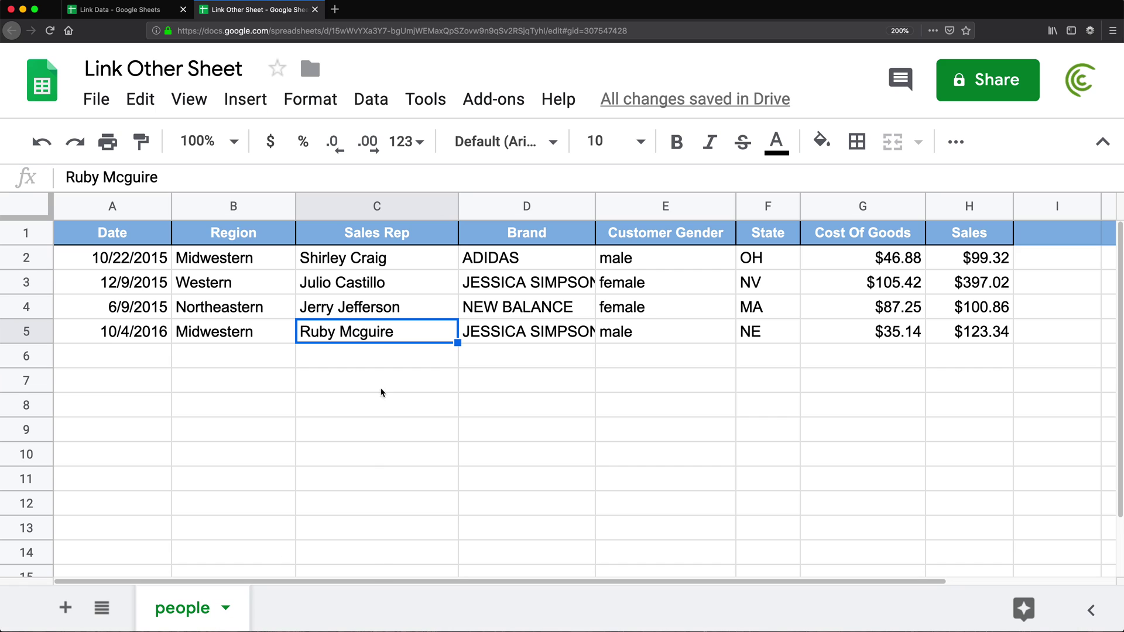
{"action": "left_click", "coordinate": [132, 7]}
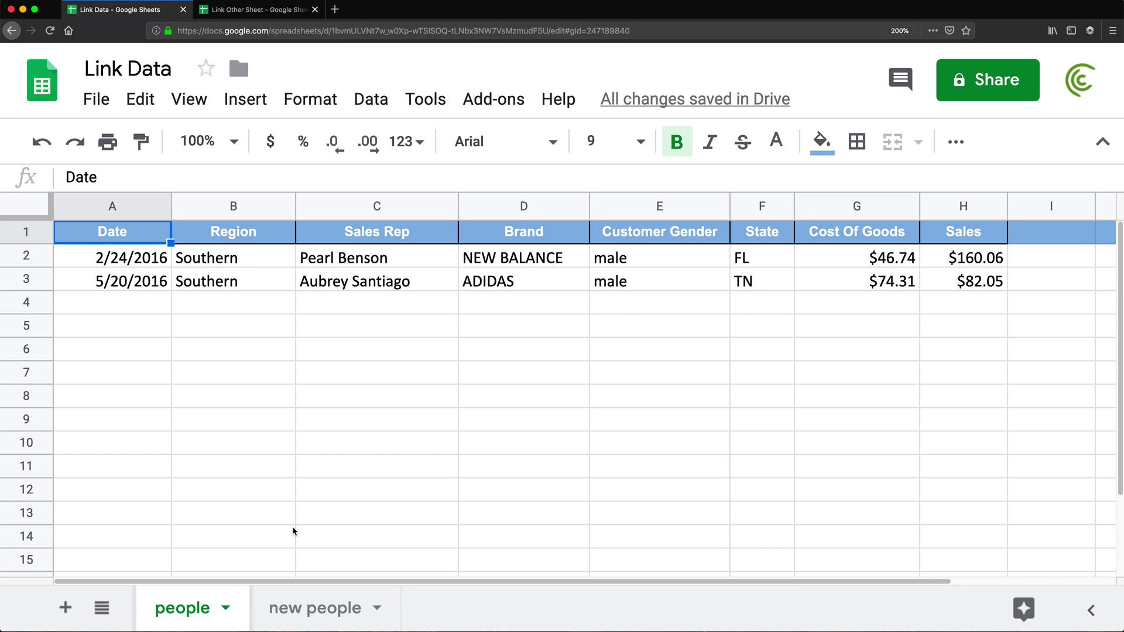
{"action": "left_click", "coordinate": [305, 610]}
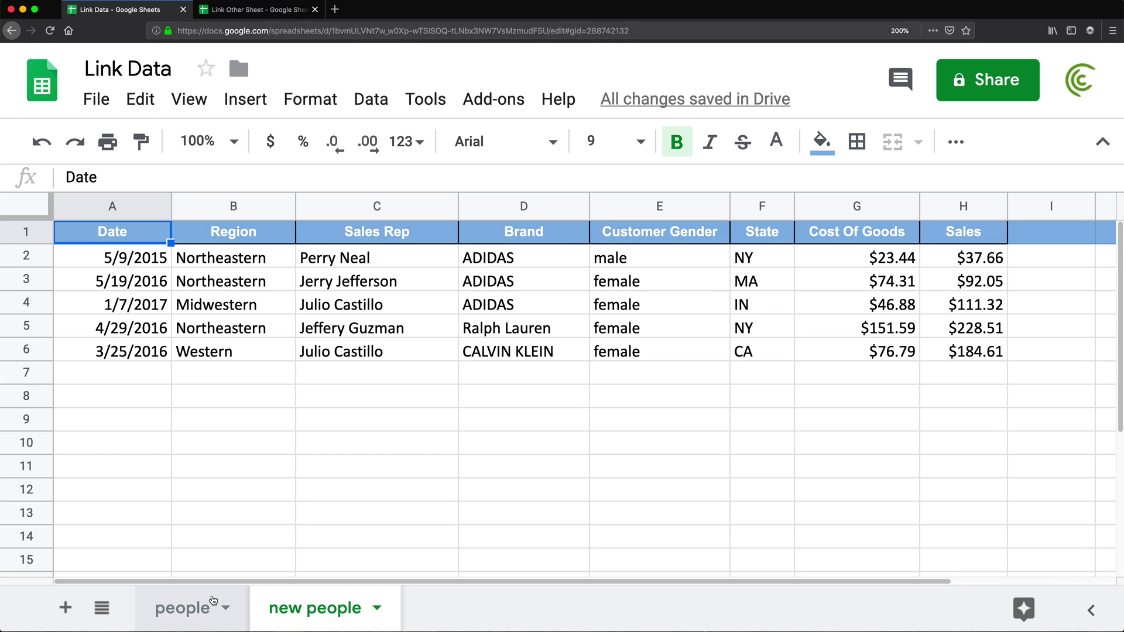
{"action": "left_click", "coordinate": [244, 12]}
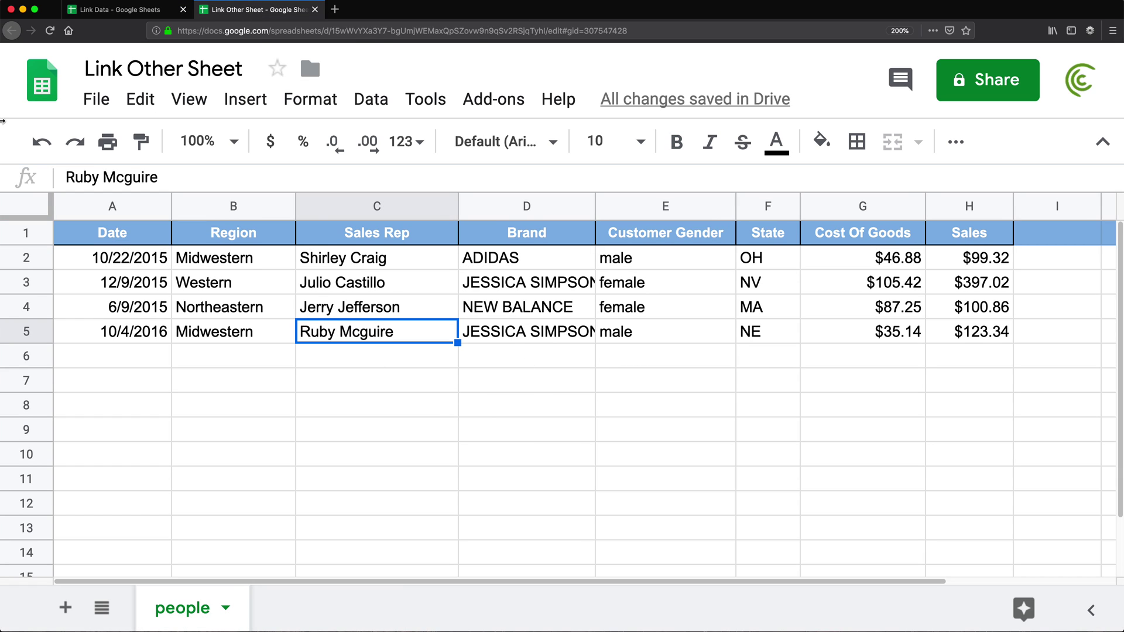
{"action": "left_click", "coordinate": [125, 10]}
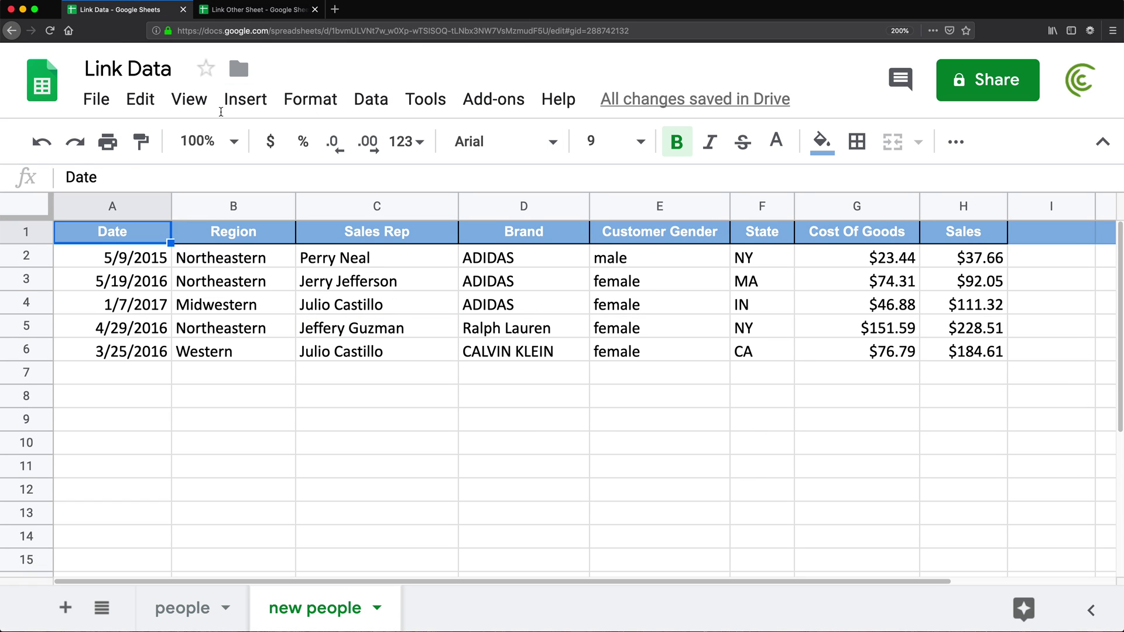
{"action": "left_click", "coordinate": [182, 609]}
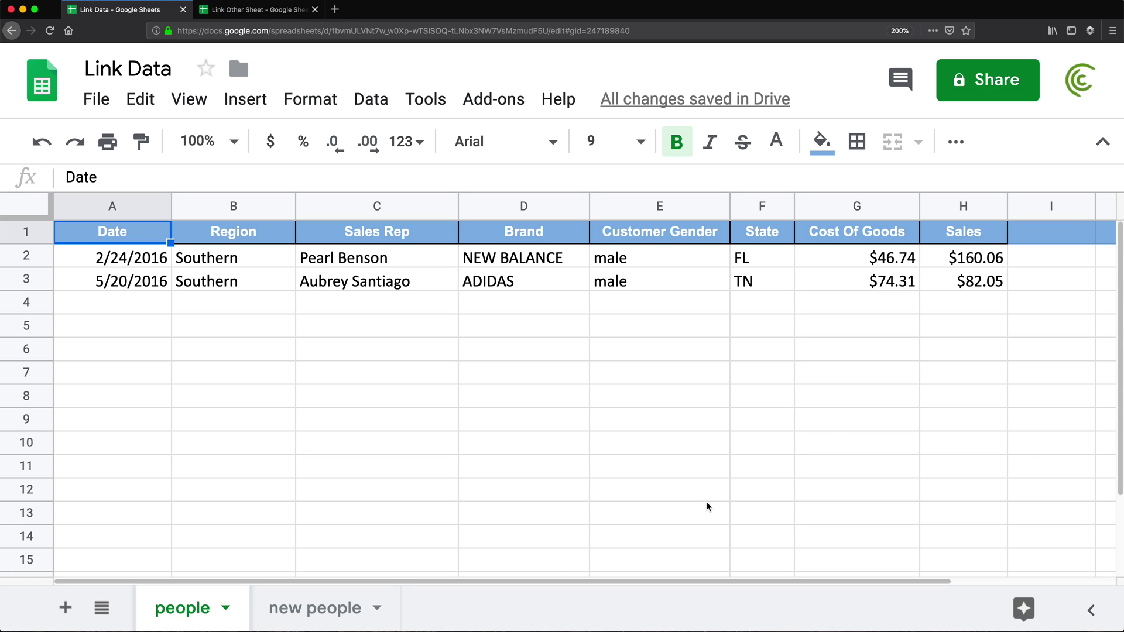
- Add a blank sheet, move it after 'new people', and rename it 'Summary'
{"action": "left_click", "coordinate": [65, 607]}
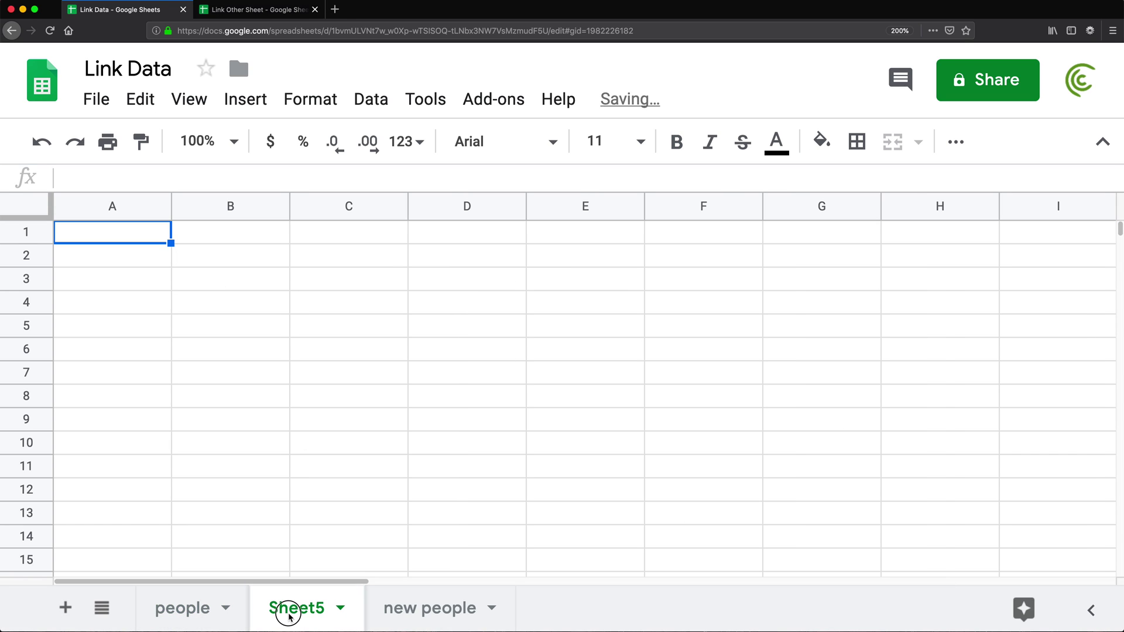
{"action": "left_click_drag", "start_coordinate": [288, 608], "coordinate": [461, 617]}
{"action": "double_click", "coordinate": [460, 613]}
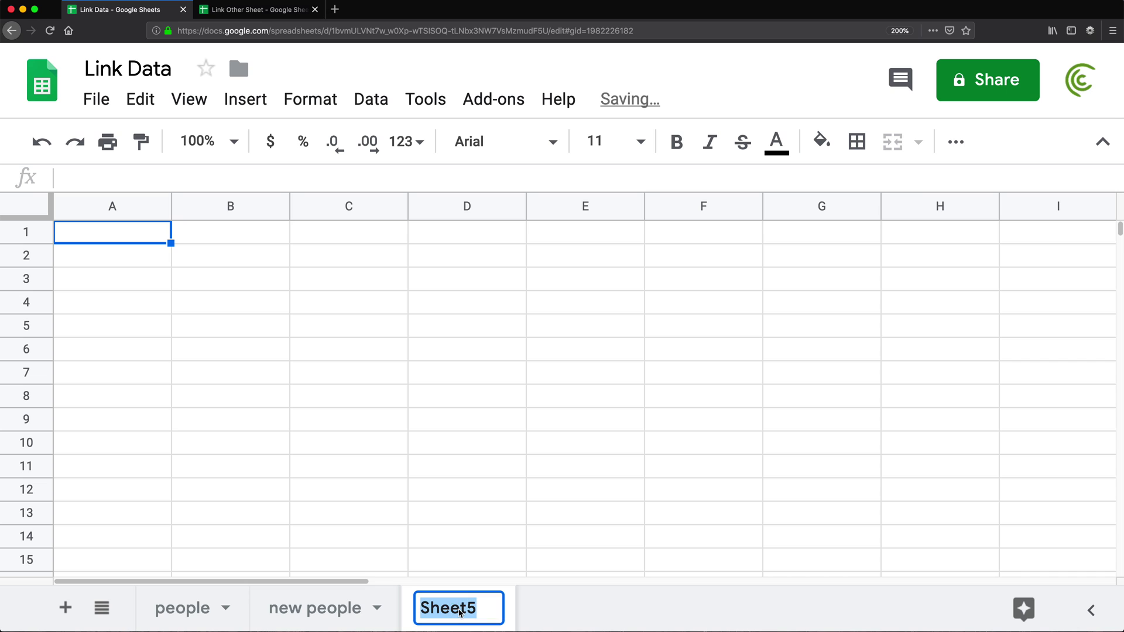
{"action": "type", "text": "Summary"}
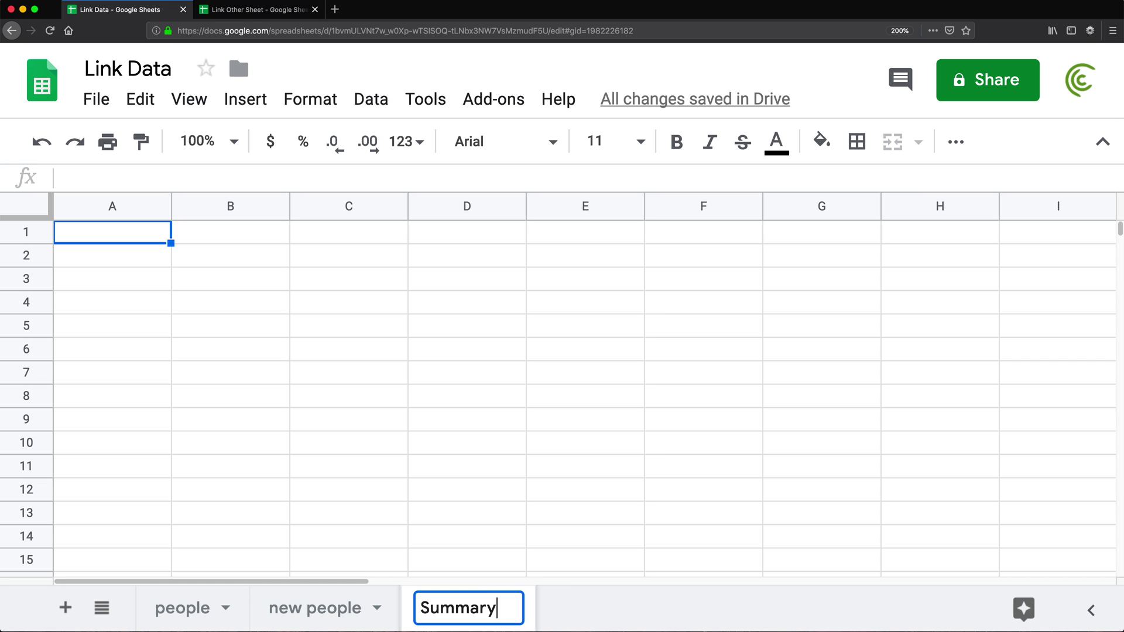
{"action": "key", "text": "Return"}
{"action": "left_click", "coordinate": [189, 613]}
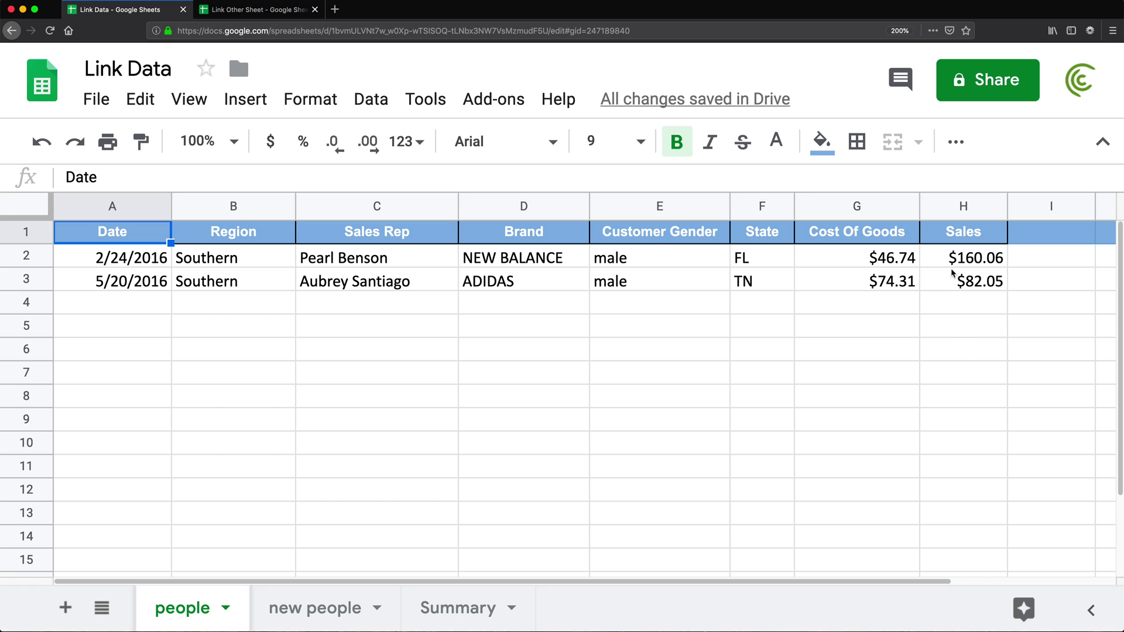
- Enter =SUM(H2:H3) in the people sheet's H4 to total Sales at $242.11
{"action": "left_click", "coordinate": [962, 335]}
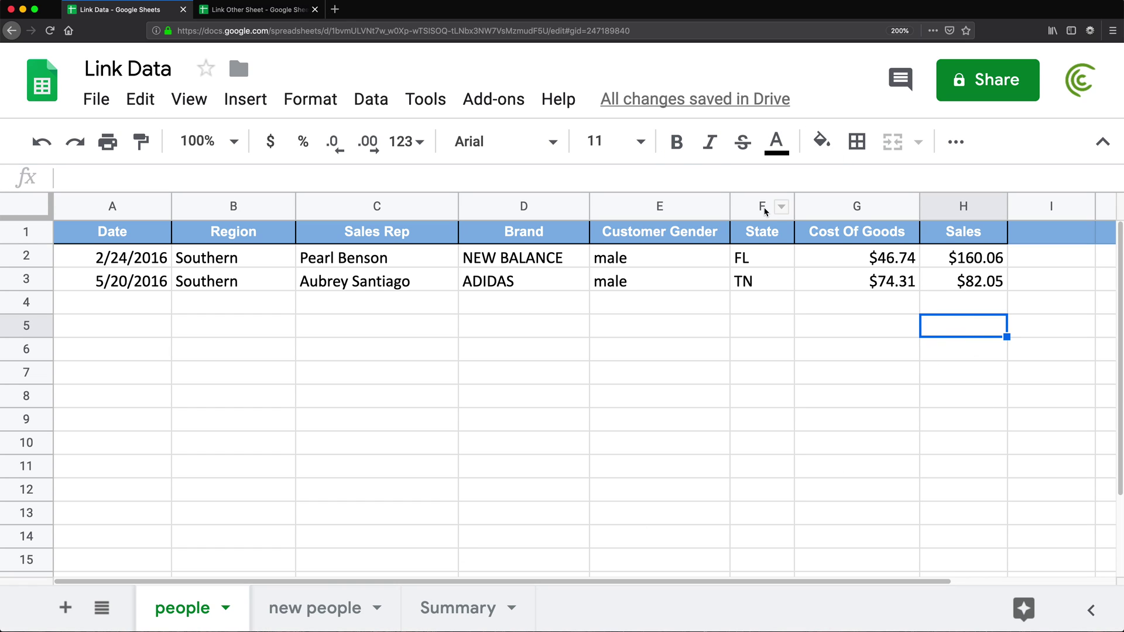
{"action": "key", "text": "Up"}
{"action": "type", "text": "=sum("}
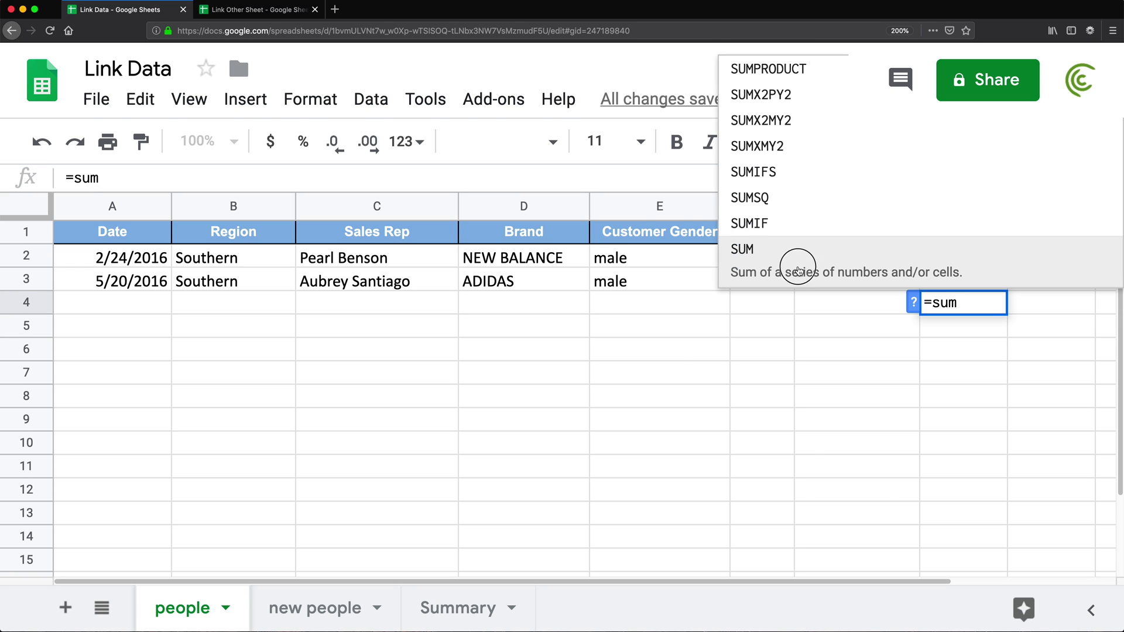
{"action": "left_click_drag", "start_coordinate": [932, 265], "coordinate": [922, 280]}
{"action": "key", "text": "Return"}
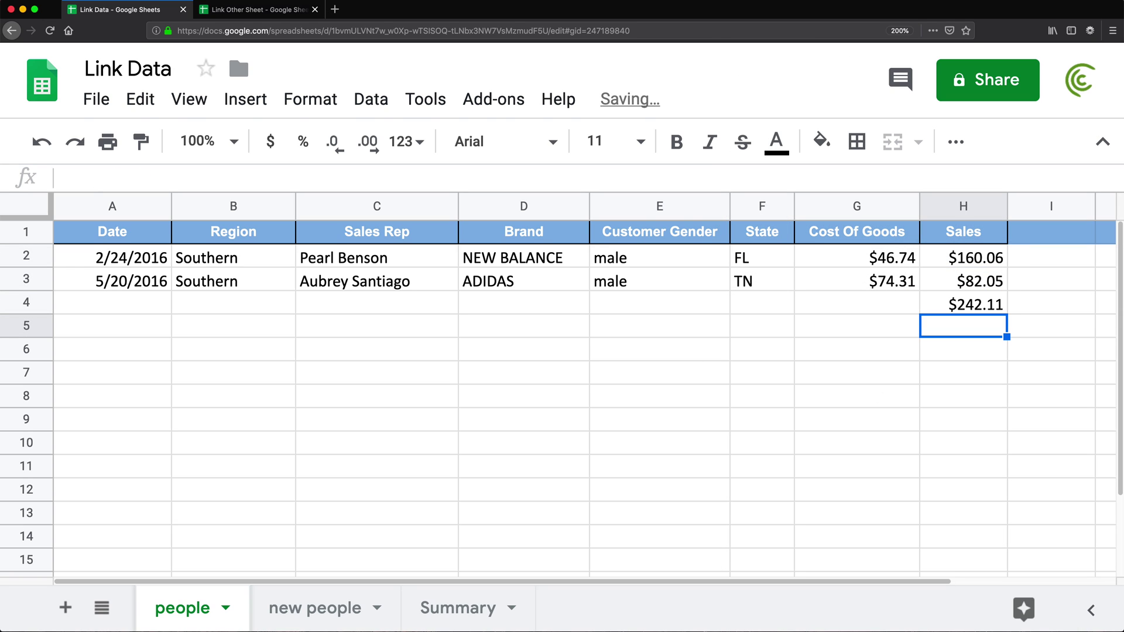
- Enter =SUM(H2:H6) in new people's H7 for a $654.15 Sales total, then recheck both totals
{"action": "left_click", "coordinate": [316, 609]}
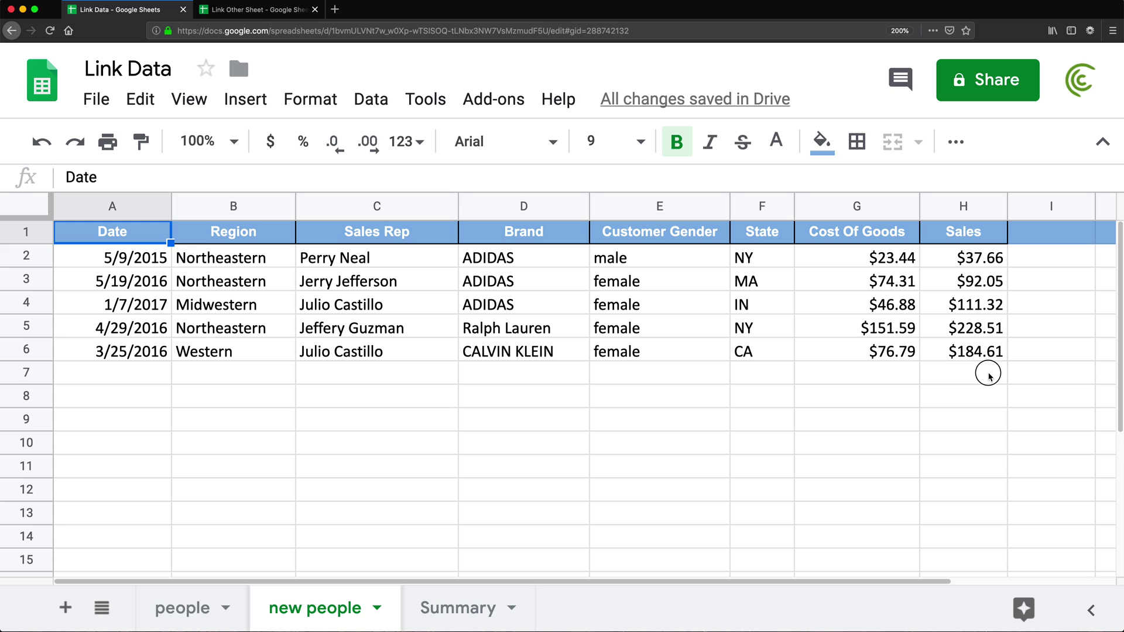
{"action": "type", "text": "=sUM("}
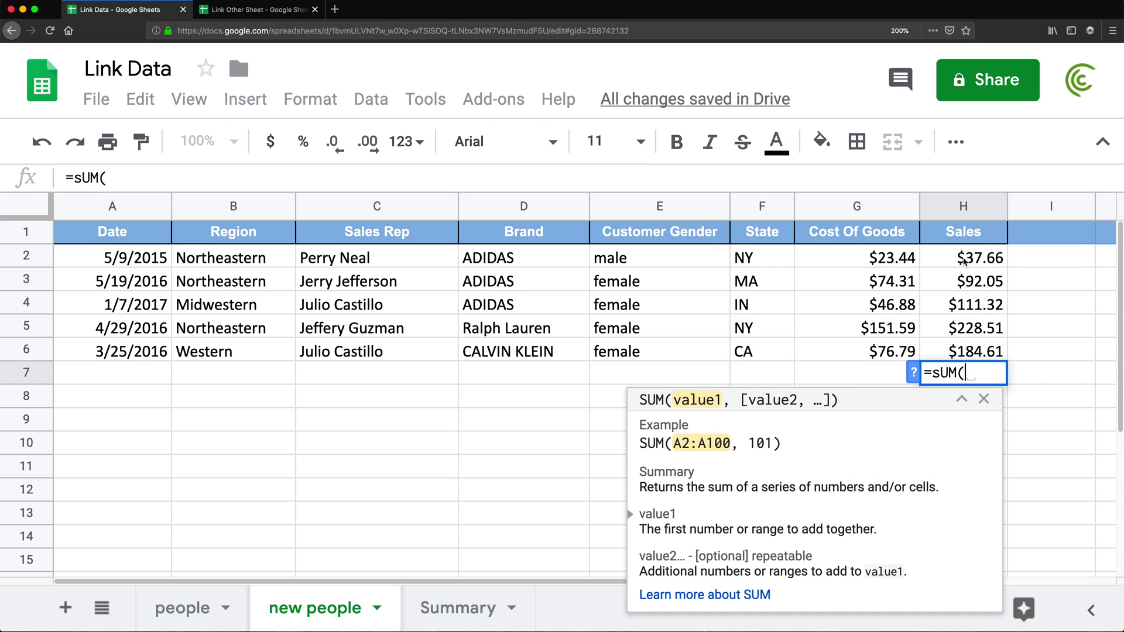
{"action": "left_click_drag", "start_coordinate": [963, 262], "coordinate": [969, 357]}
{"action": "key", "text": "Return"}
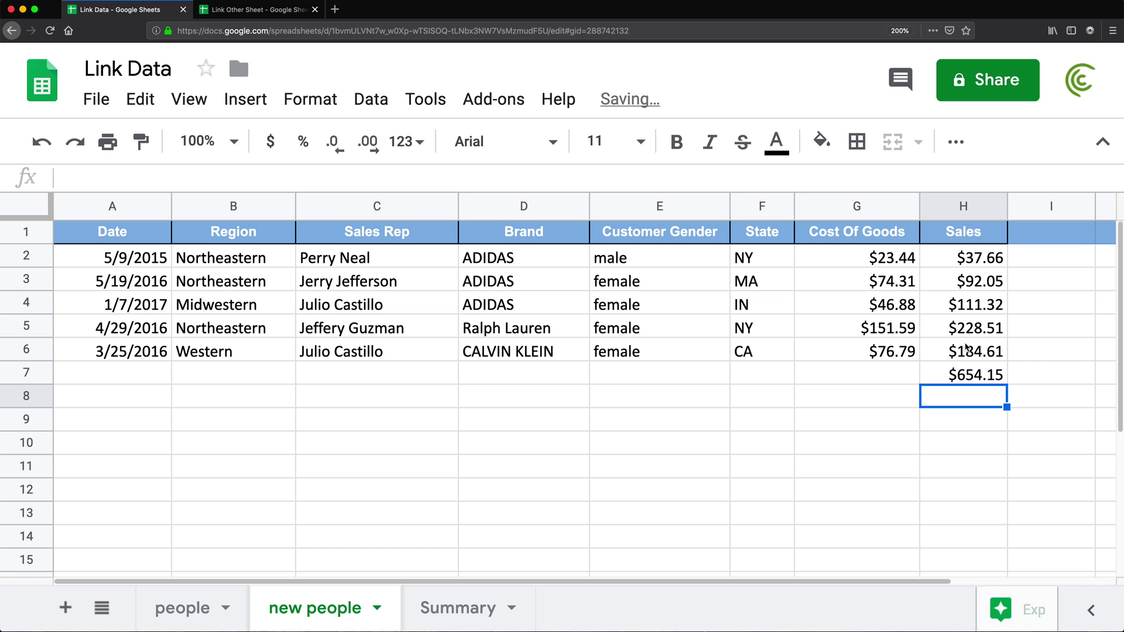
{"action": "left_click", "coordinate": [961, 377]}
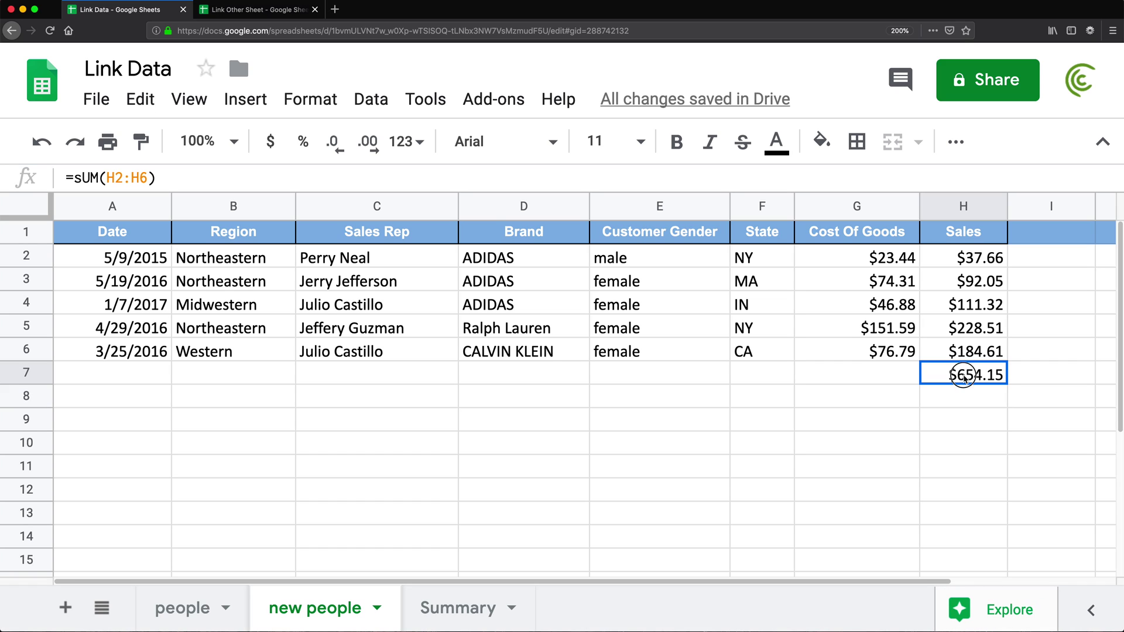
{"action": "left_click", "coordinate": [182, 608]}
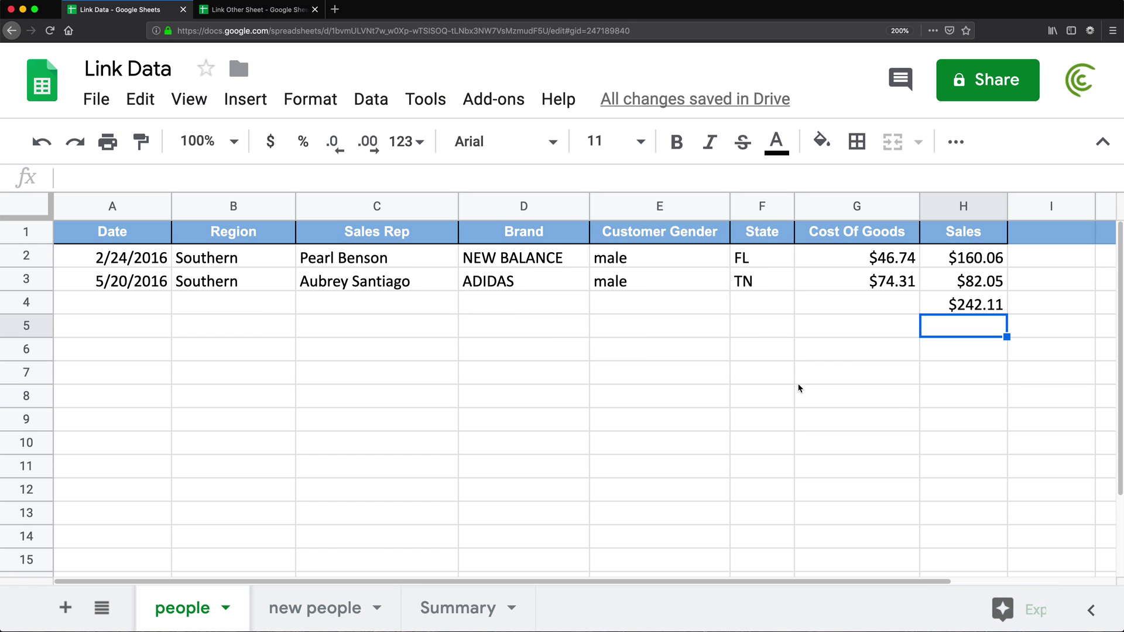
{"action": "left_click", "coordinate": [942, 303]}
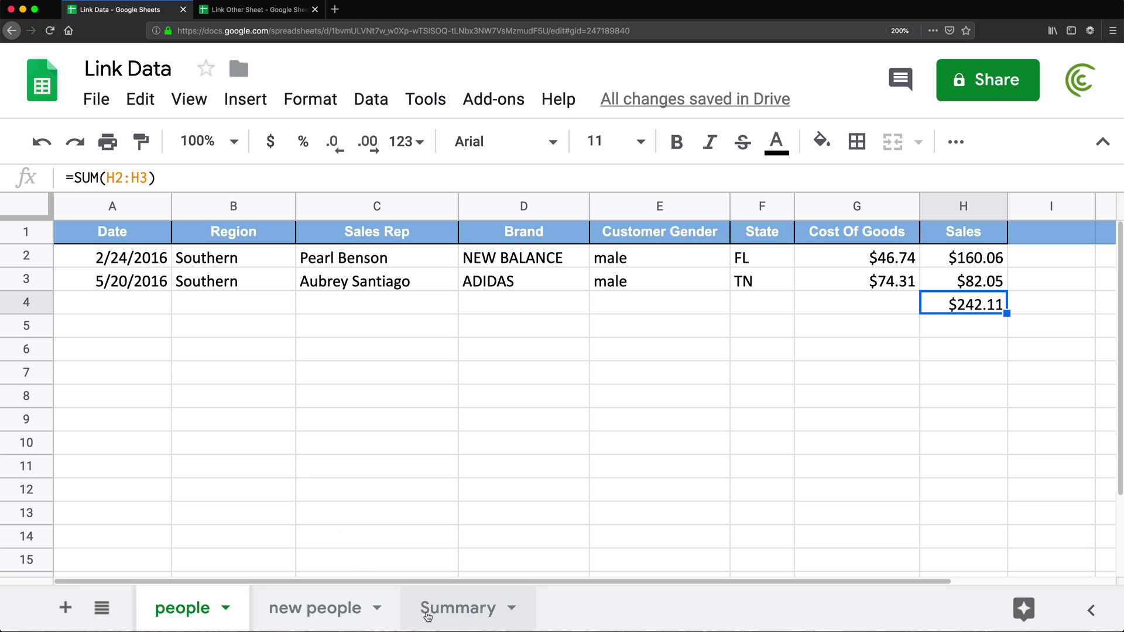
- Type 'People' in Summary's A1 and 'New People' in A2
{"action": "left_click", "coordinate": [454, 616]}
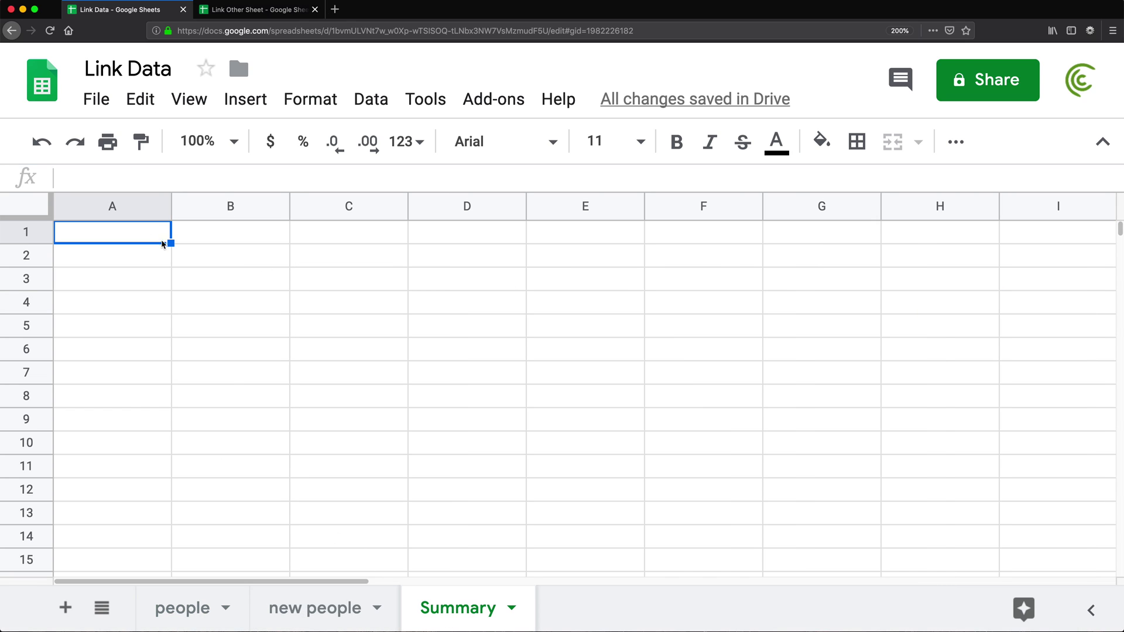
{"action": "type", "text": "People"}
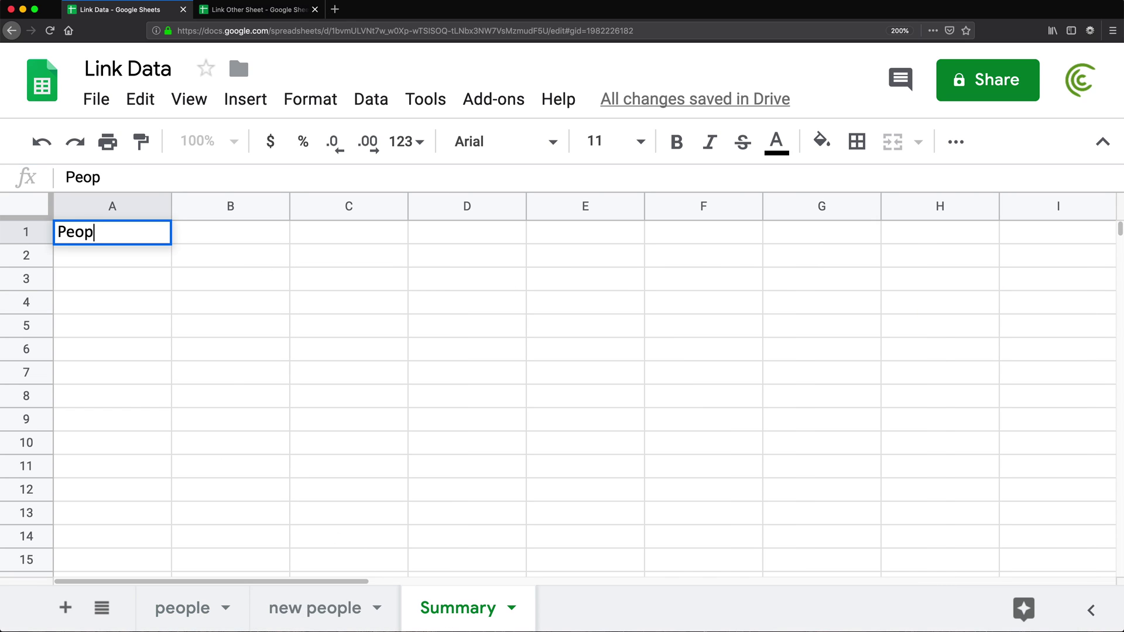
{"action": "key", "text": "Return"}
{"action": "type", "text": "New People"}
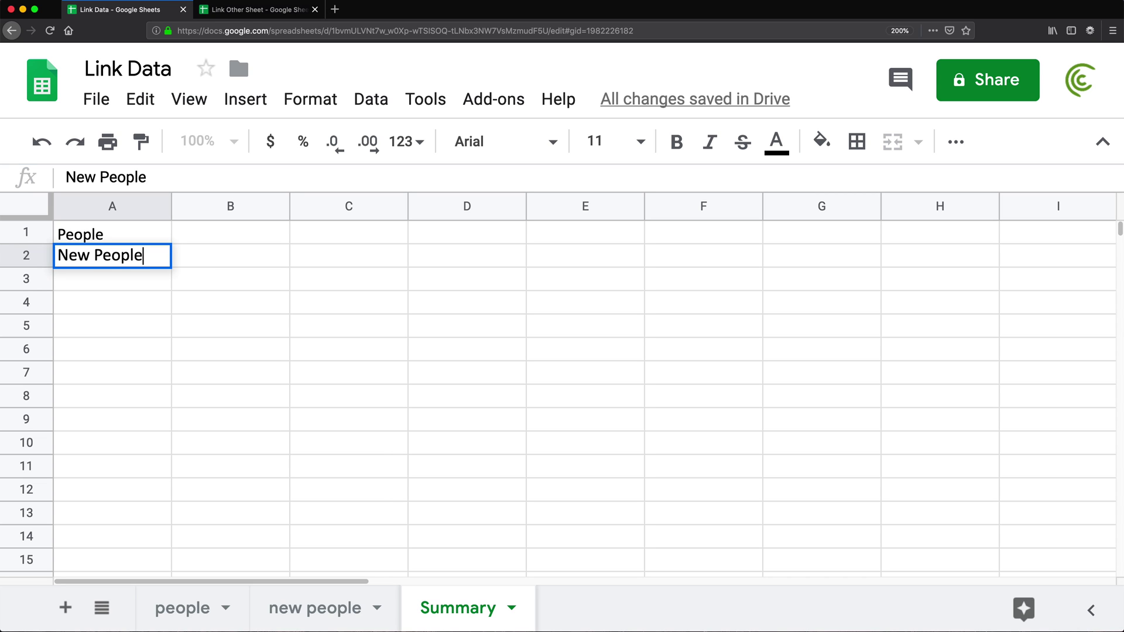
{"action": "key", "text": "Return"}
{"action": "left_click", "coordinate": [118, 240]}
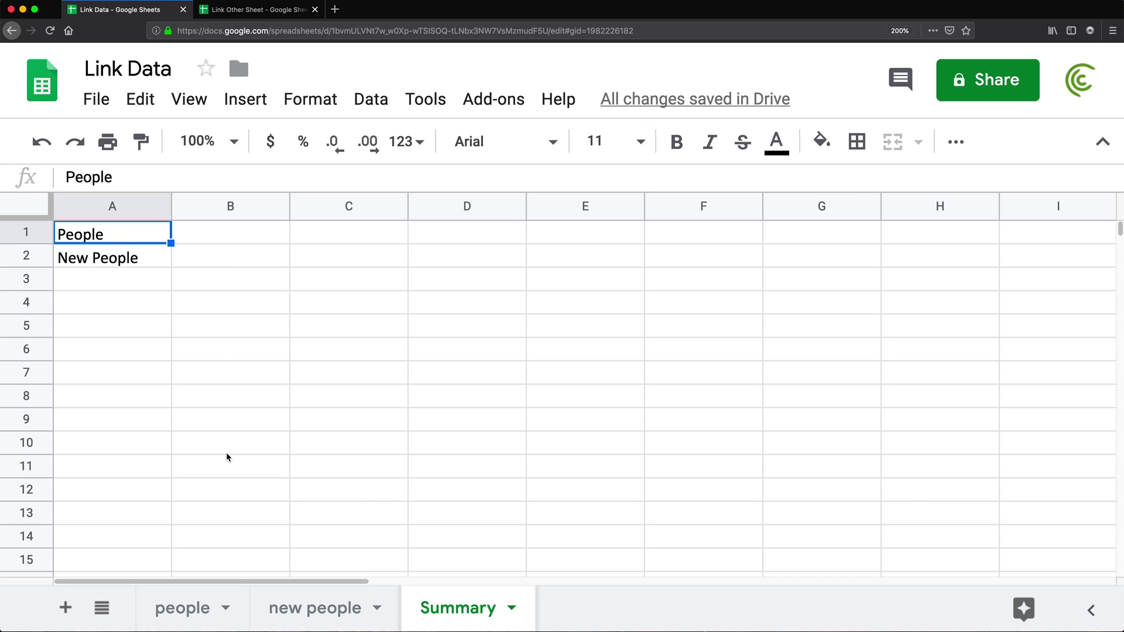
{"action": "left_click", "coordinate": [182, 608]}
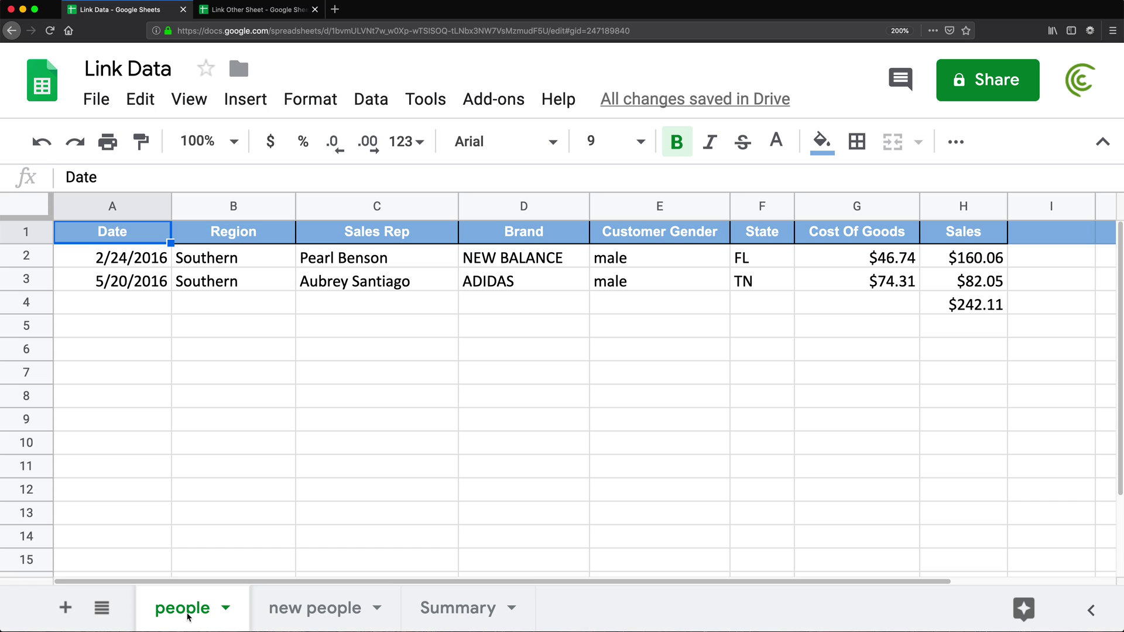
{"action": "left_click", "coordinate": [954, 312]}
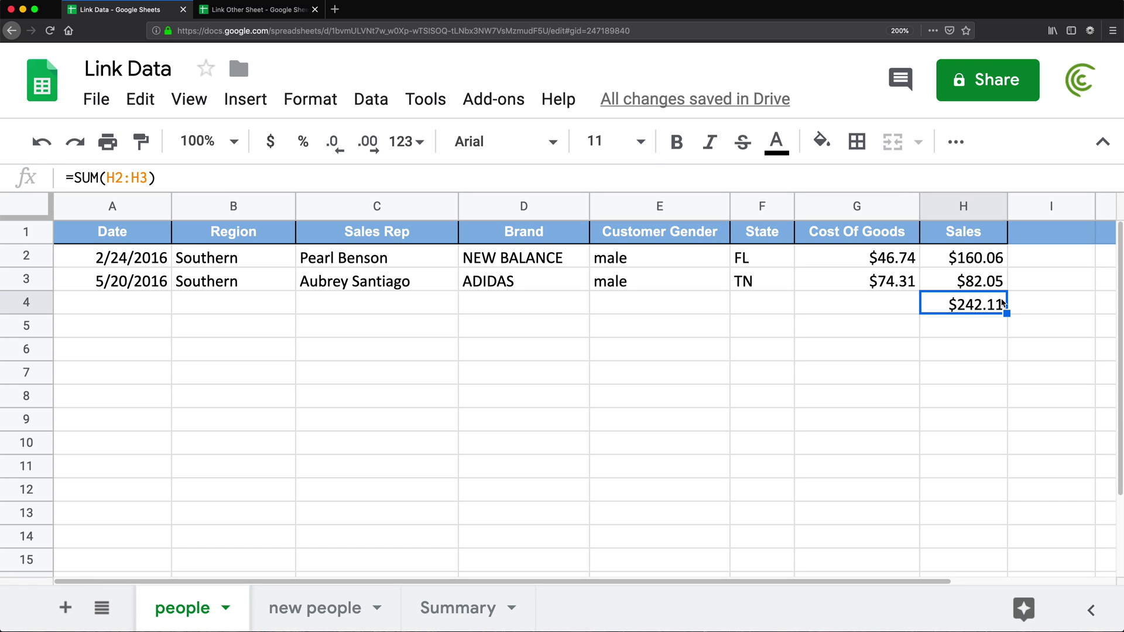
- Pick Summary's B1, then check the sales total formula in the people sheet's H4
{"action": "left_click", "coordinate": [453, 611]}
{"action": "left_click", "coordinate": [234, 232]}
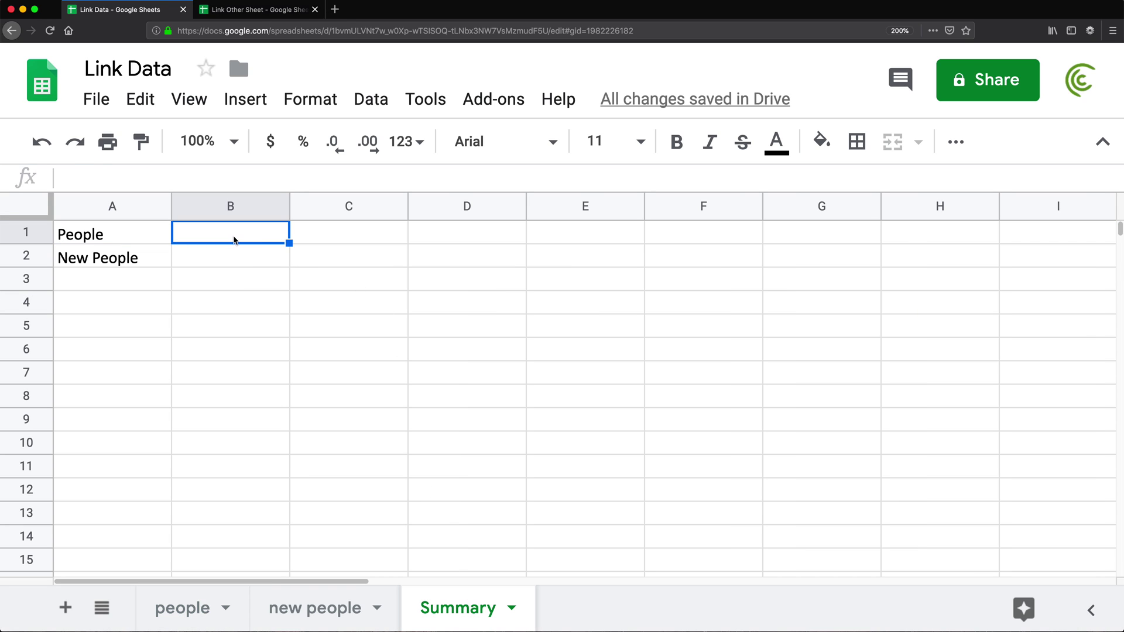
{"action": "left_click", "coordinate": [178, 608]}
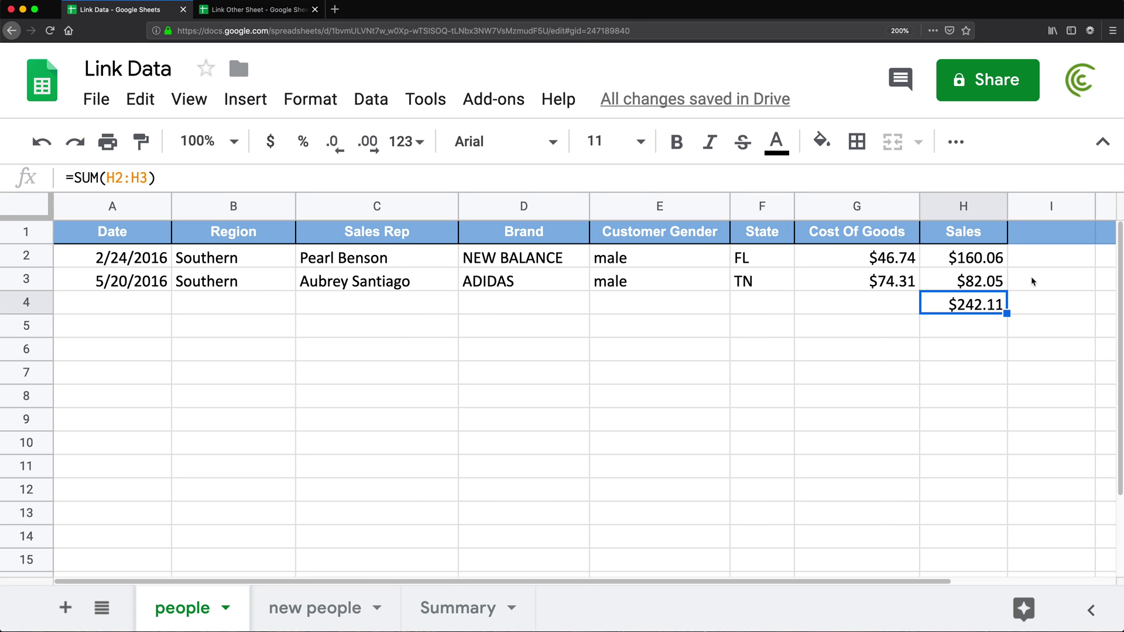
{"action": "left_click", "coordinate": [7, 302]}
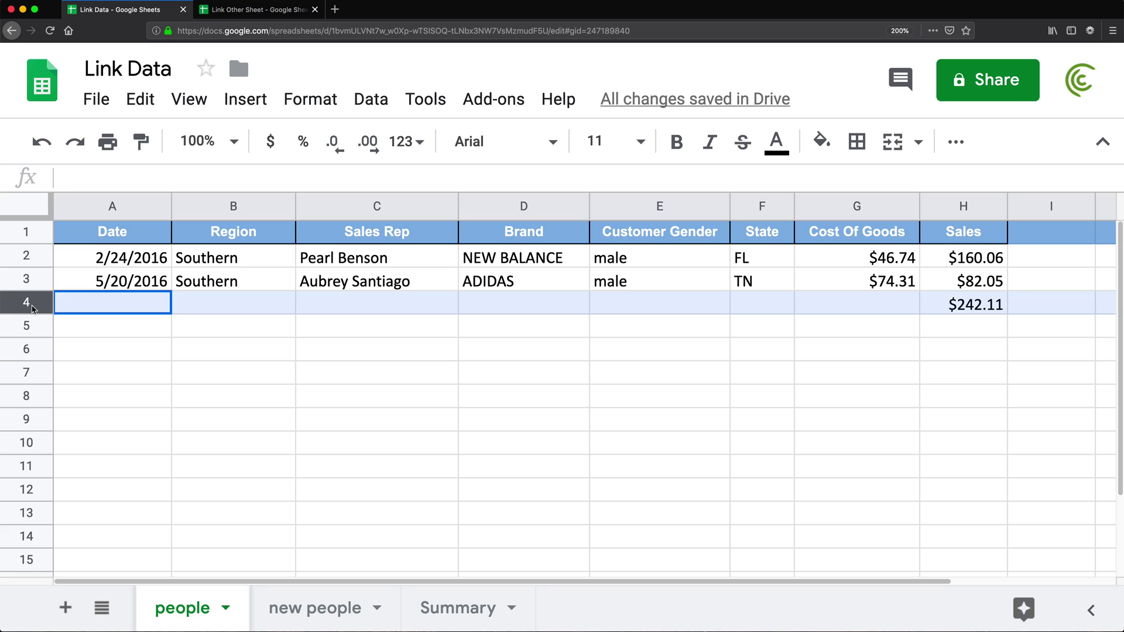
{"action": "left_click", "coordinate": [961, 313]}
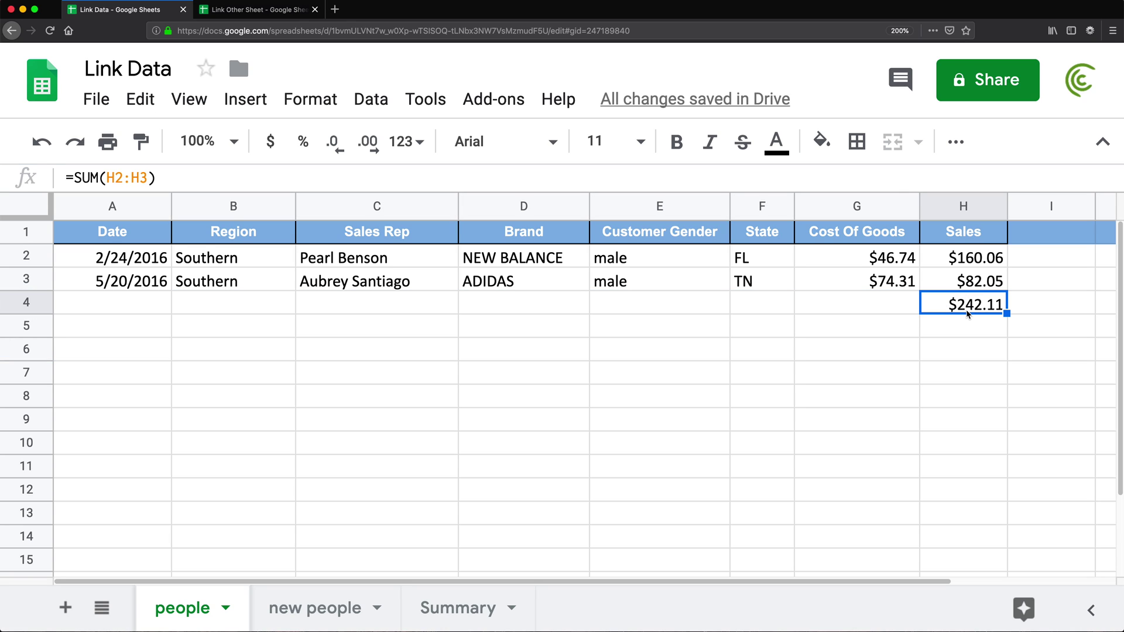
- Enter =people!H4 in Summary's B1 so it shows $242.11
{"action": "left_click", "coordinate": [442, 609]}
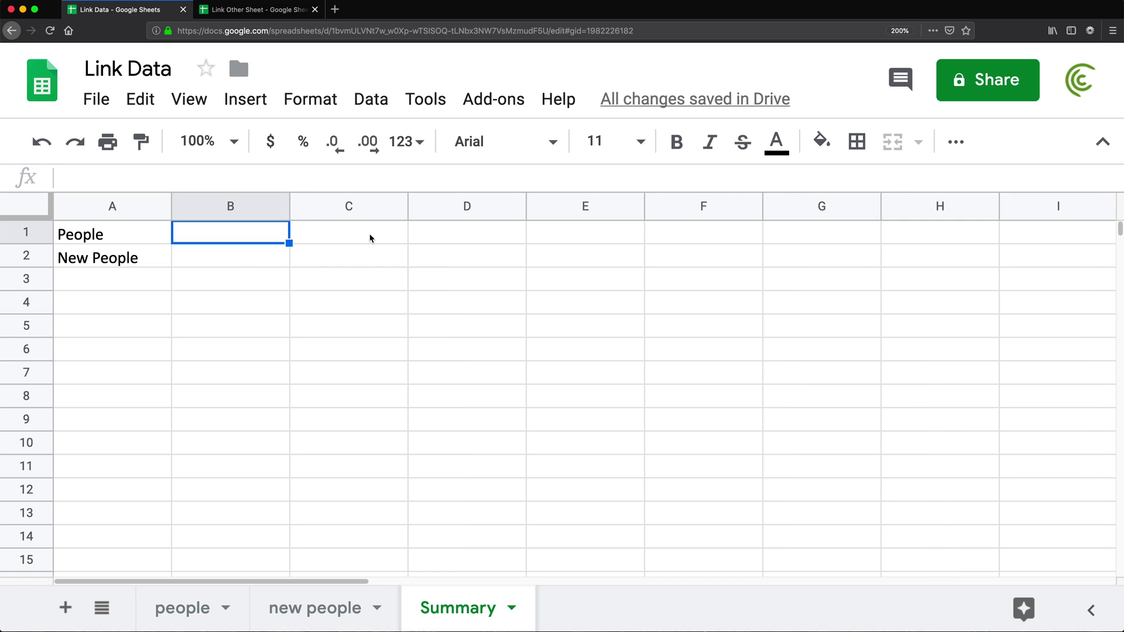
{"action": "type", "text": "="}
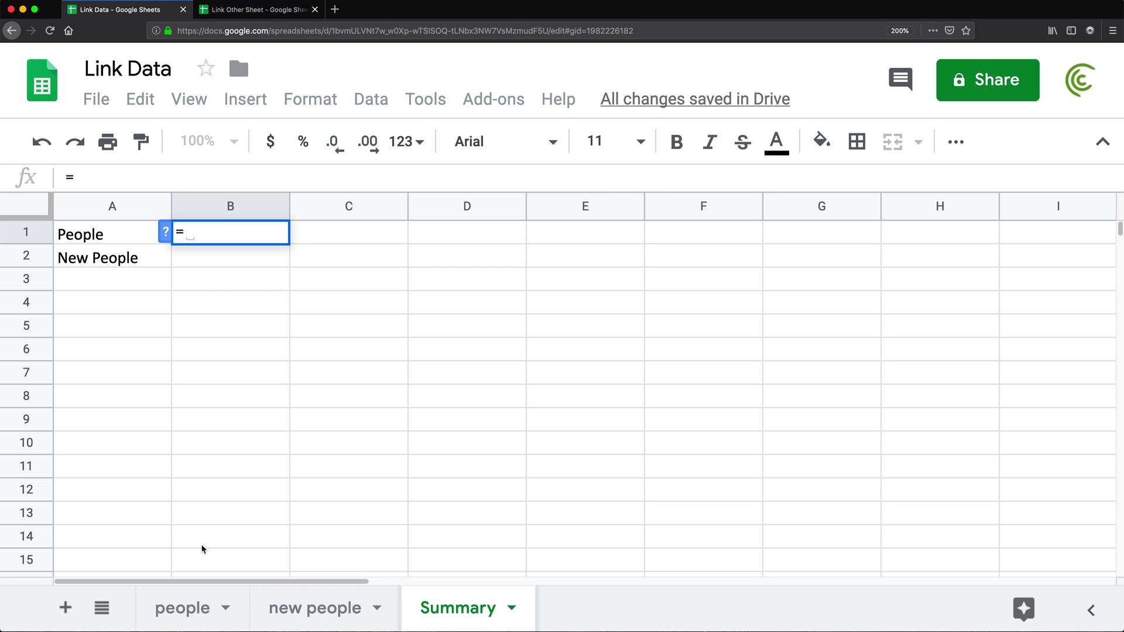
{"action": "type", "text": "people"}
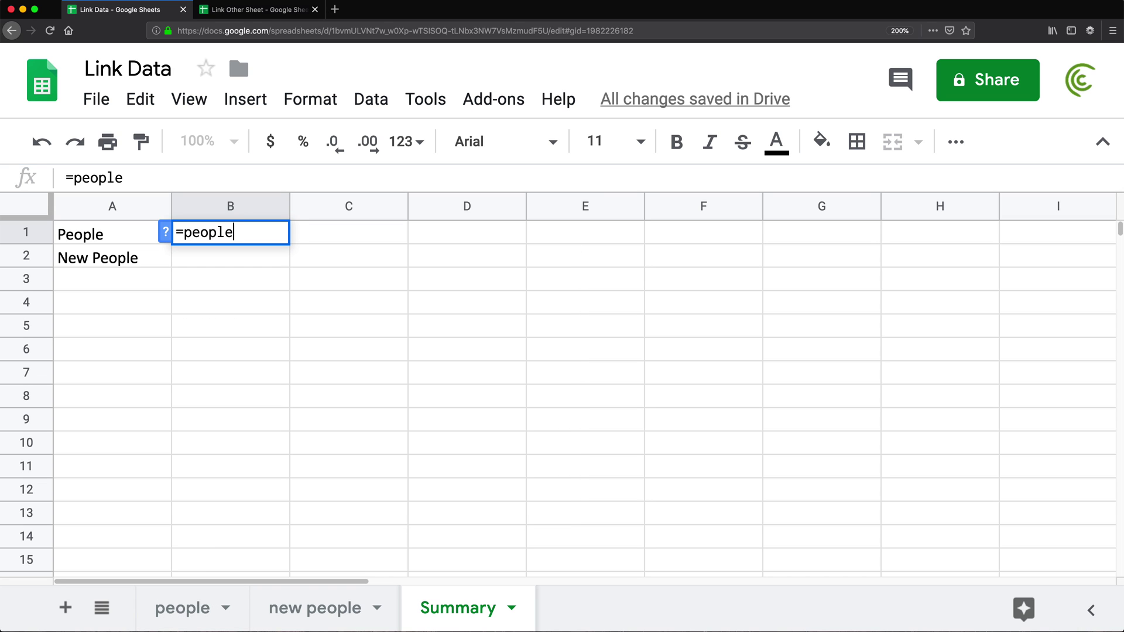
{"action": "type", "text": "!H4"}
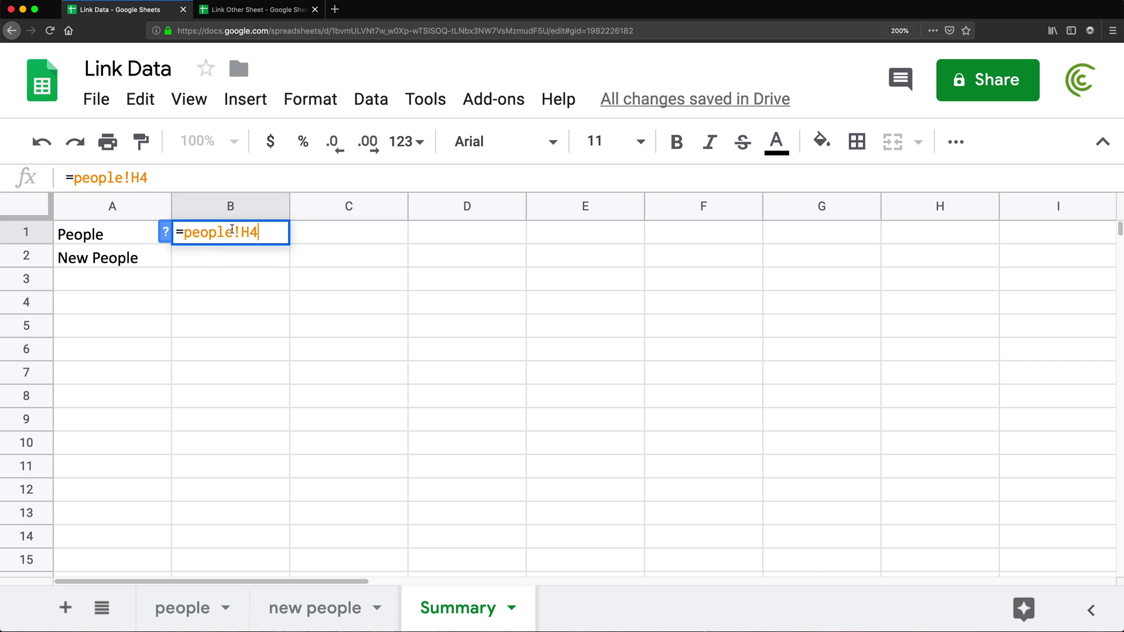
{"action": "mouse_move", "coordinate": [232, 229]}
{"action": "left_mouse_down"}
{"action": "mouse_move", "coordinate": [182, 230]}
{"action": "mouse_move", "coordinate": [236, 232]}
{"action": "left_mouse_up"}
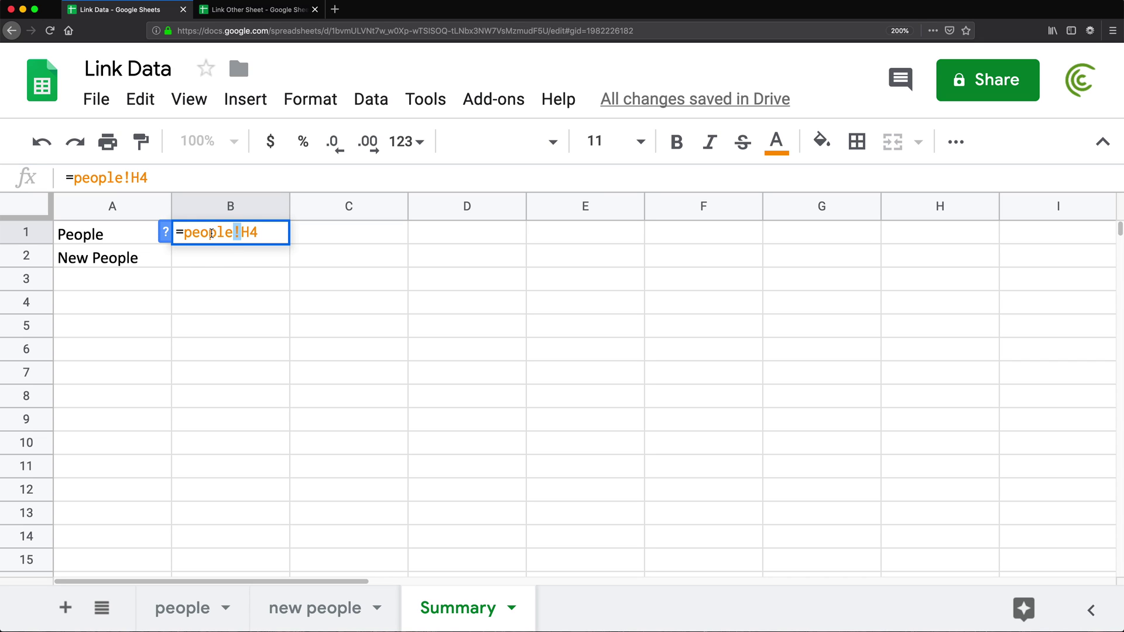
{"action": "left_click", "coordinate": [262, 234]}
{"action": "key", "text": "Return"}
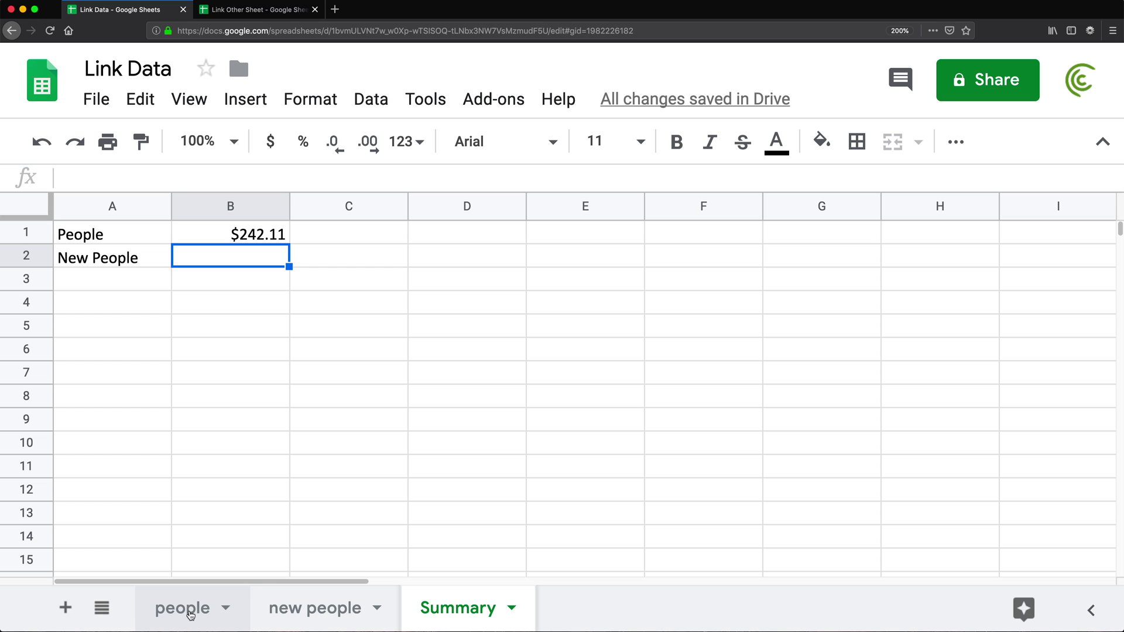
{"action": "left_click", "coordinate": [306, 616]}
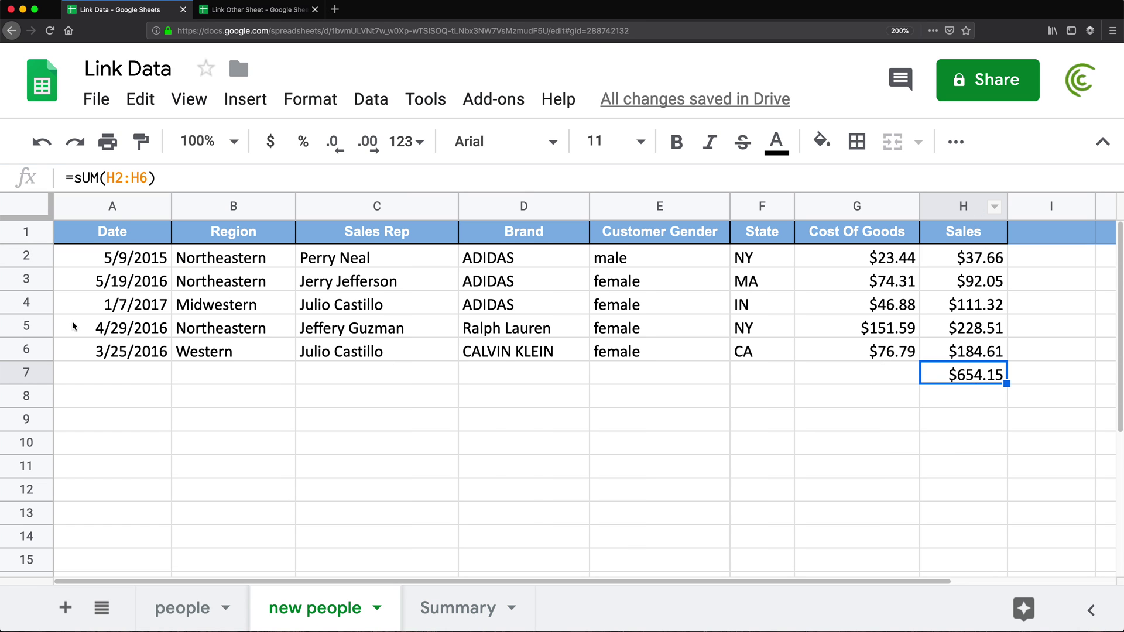
- Enter ='new people'!H7 in Summary's B2 so it shows $654.15
{"action": "left_click", "coordinate": [426, 607]}
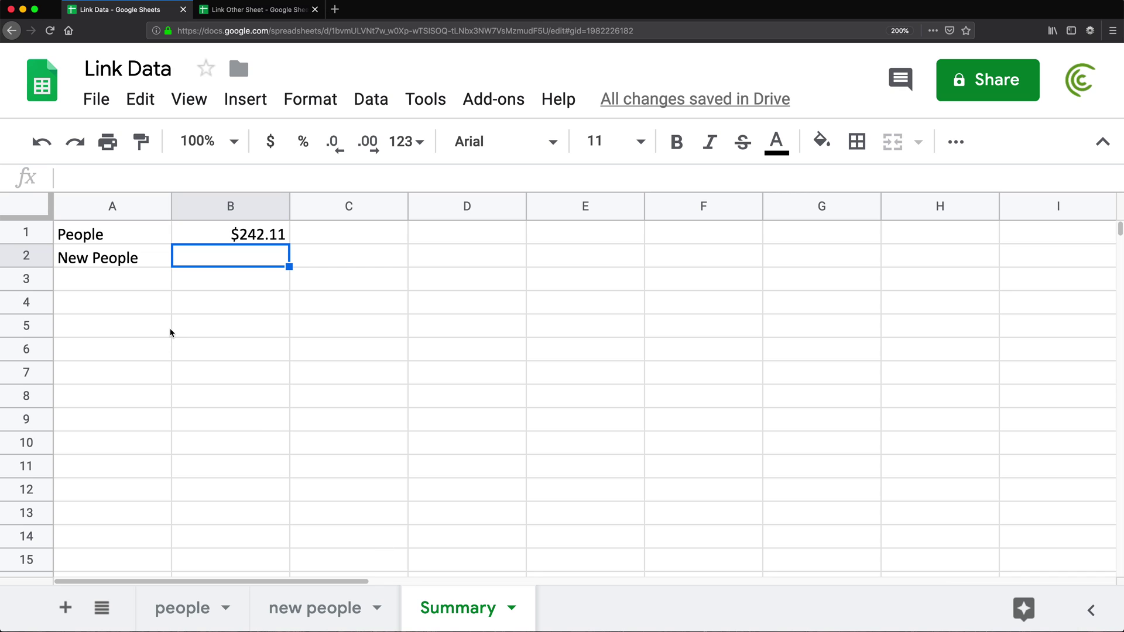
{"action": "type", "text": "="}
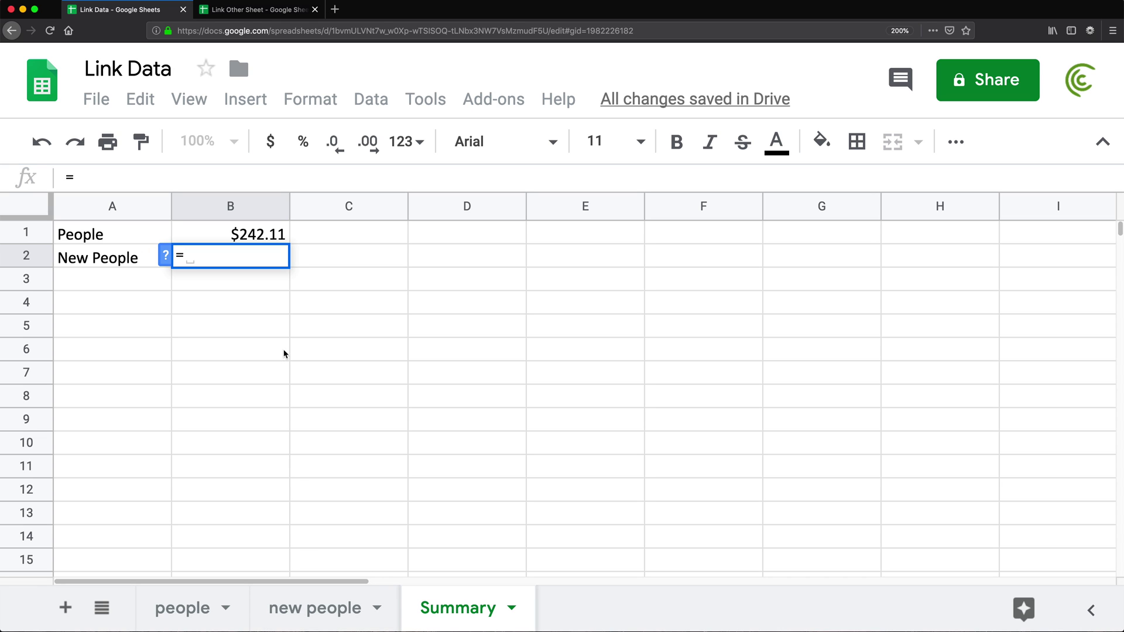
{"action": "type", "text": "'new "}
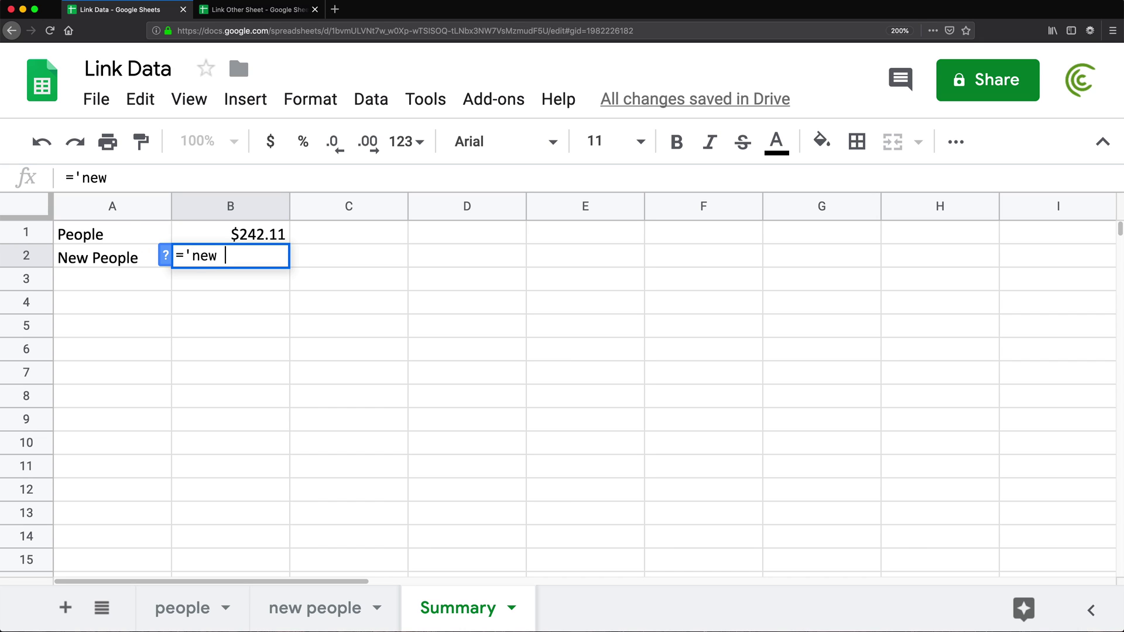
{"action": "type", "text": "people"}
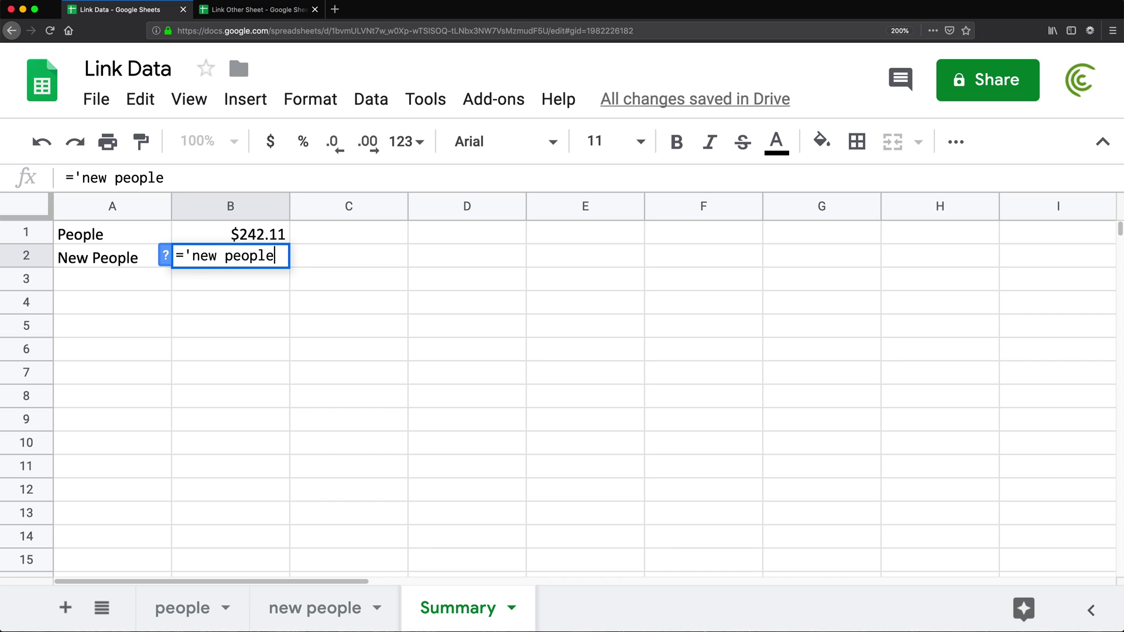
{"action": "type", "text": "'!H7"}
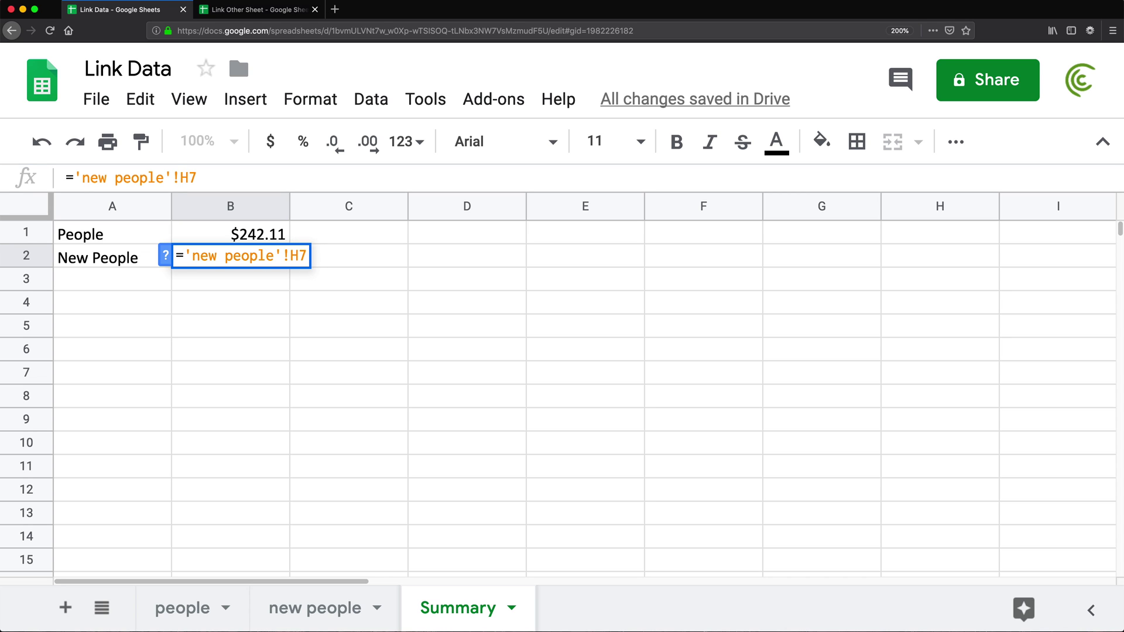
{"action": "key", "text": "Return"}
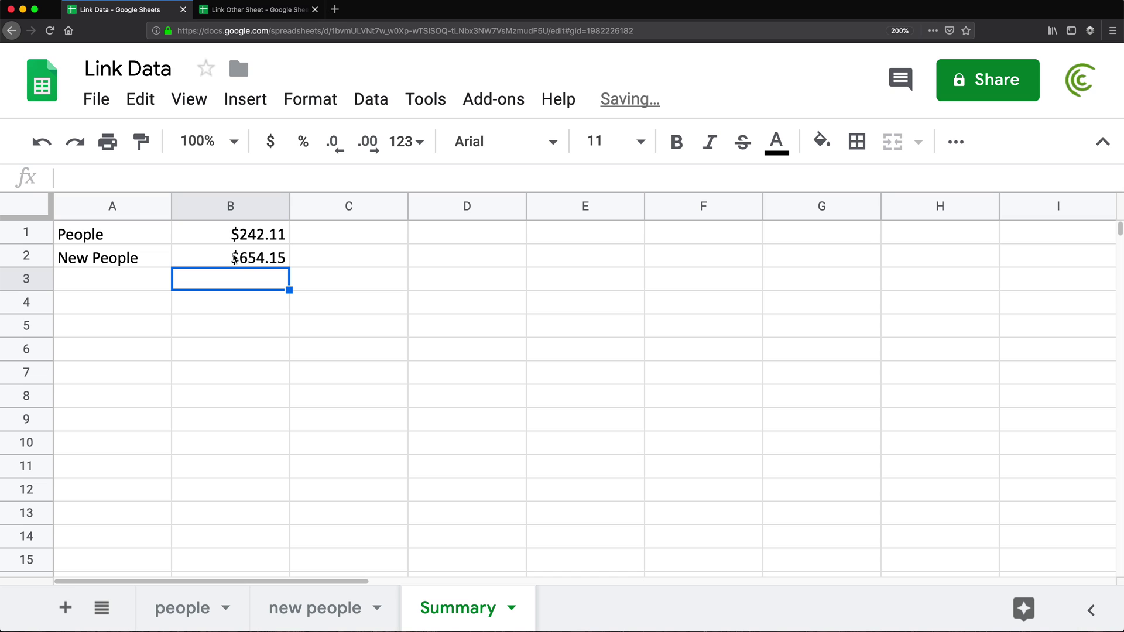
{"action": "key", "text": "Up"}
{"action": "key", "text": "Up"}
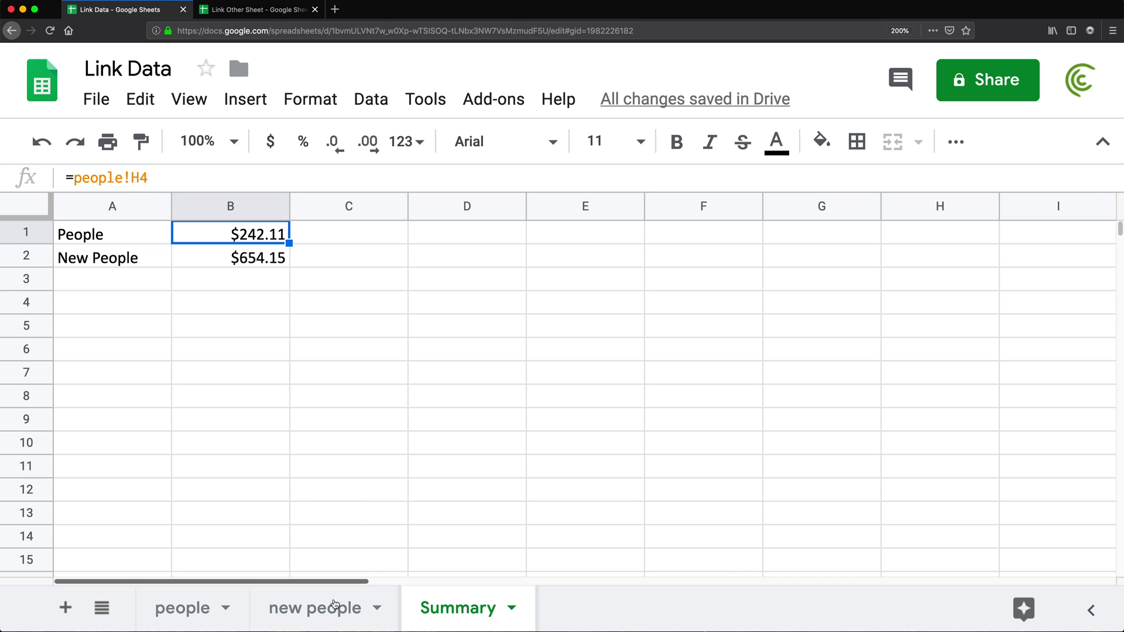
{"action": "left_click", "coordinate": [333, 604]}
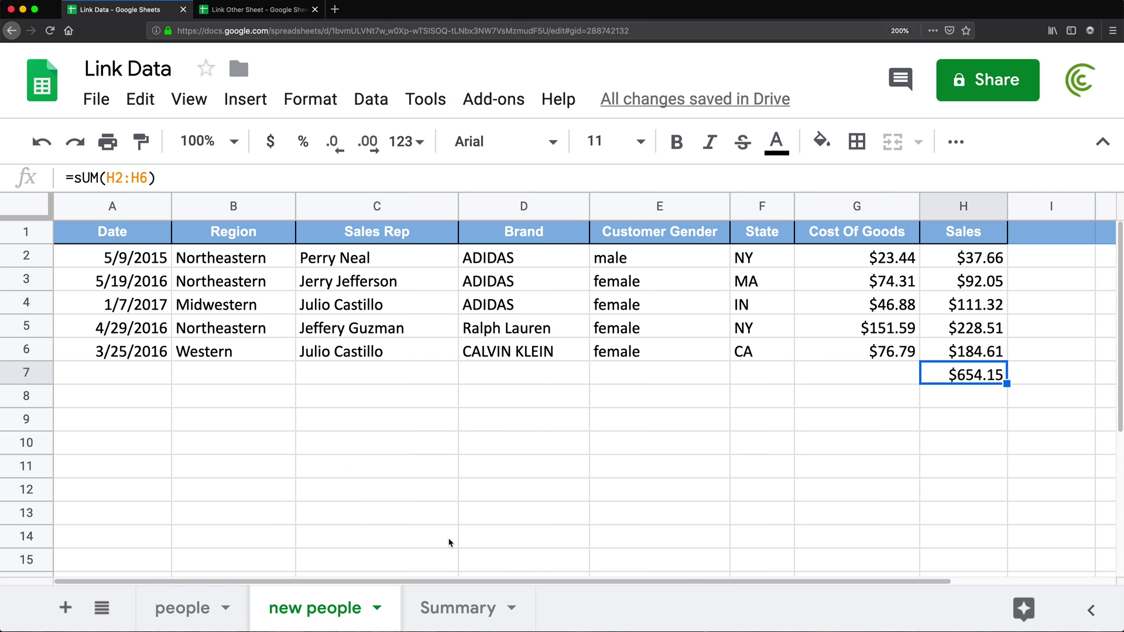
{"action": "left_click", "coordinate": [186, 606]}
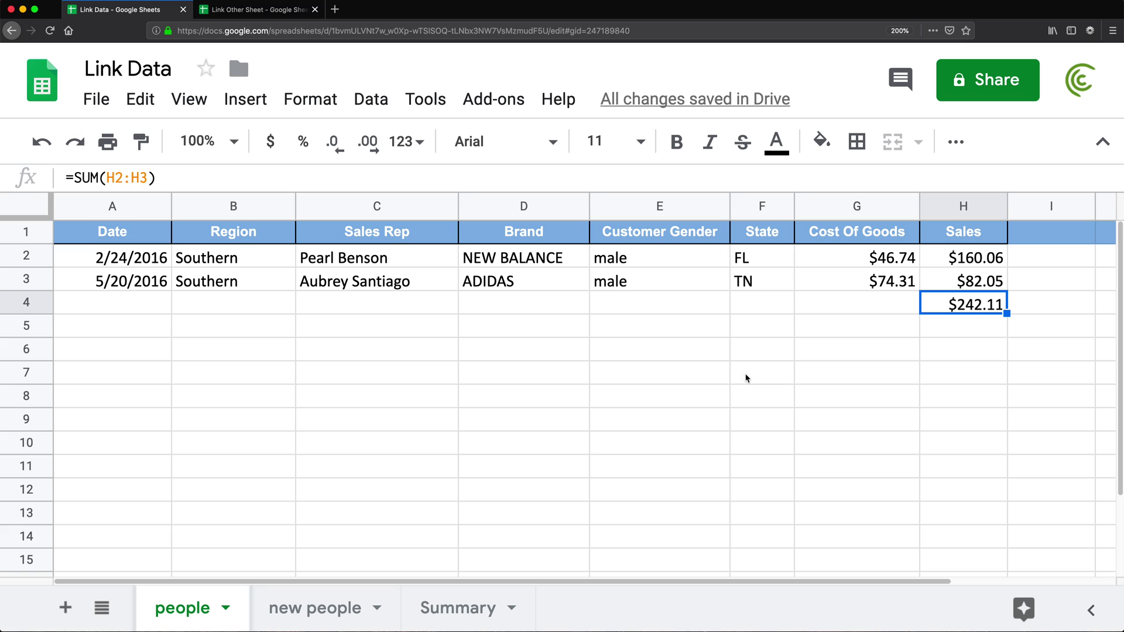
{"action": "left_click", "coordinate": [410, 606]}
{"action": "left_click", "coordinate": [190, 610]}
{"action": "left_click", "coordinate": [345, 609]}
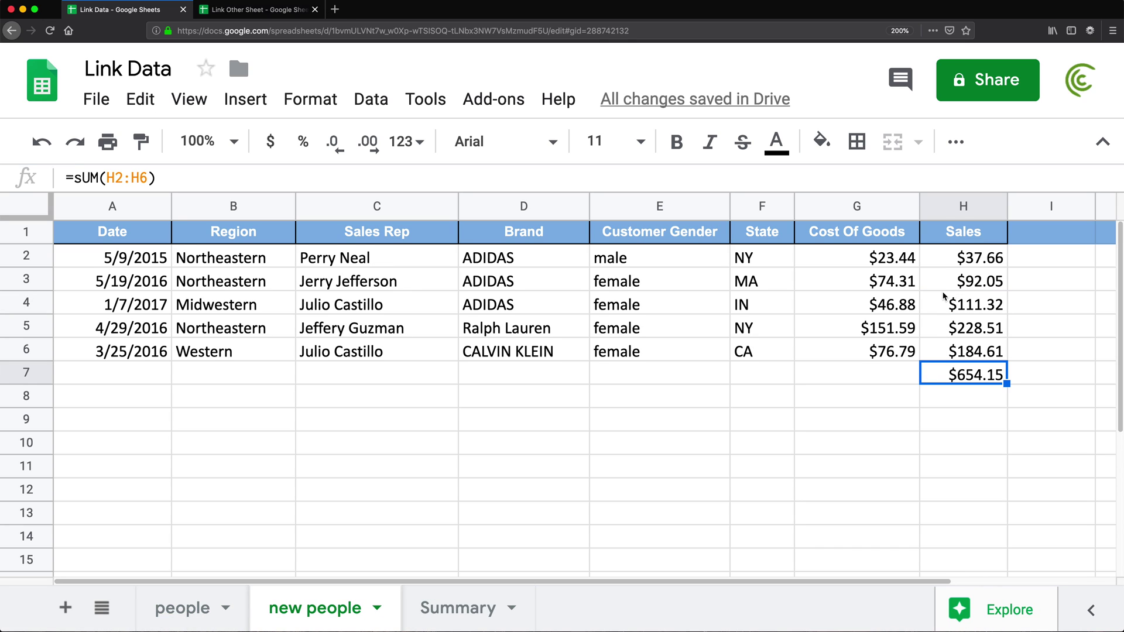
{"action": "left_click_drag", "start_coordinate": [975, 263], "coordinate": [964, 356]}
{"action": "left_click", "coordinate": [975, 383]}
{"action": "left_click_drag", "start_coordinate": [958, 260], "coordinate": [969, 352]}
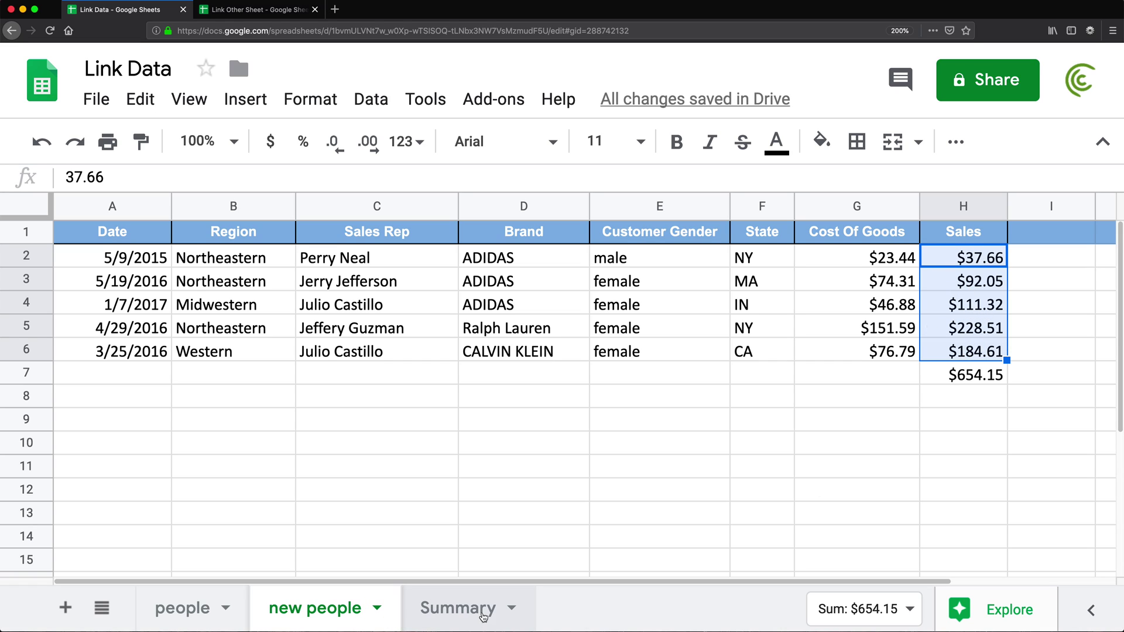
{"action": "left_click", "coordinate": [462, 609]}
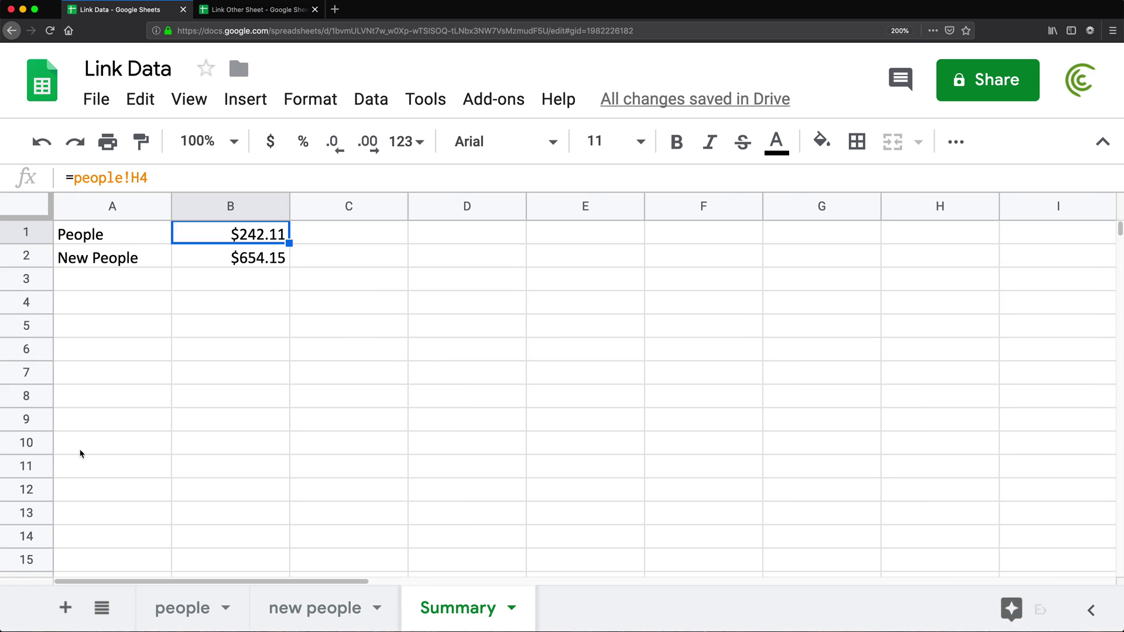
- Label Summary's A4 'New people data' and widen column A to fit it
{"action": "left_click", "coordinate": [113, 307]}
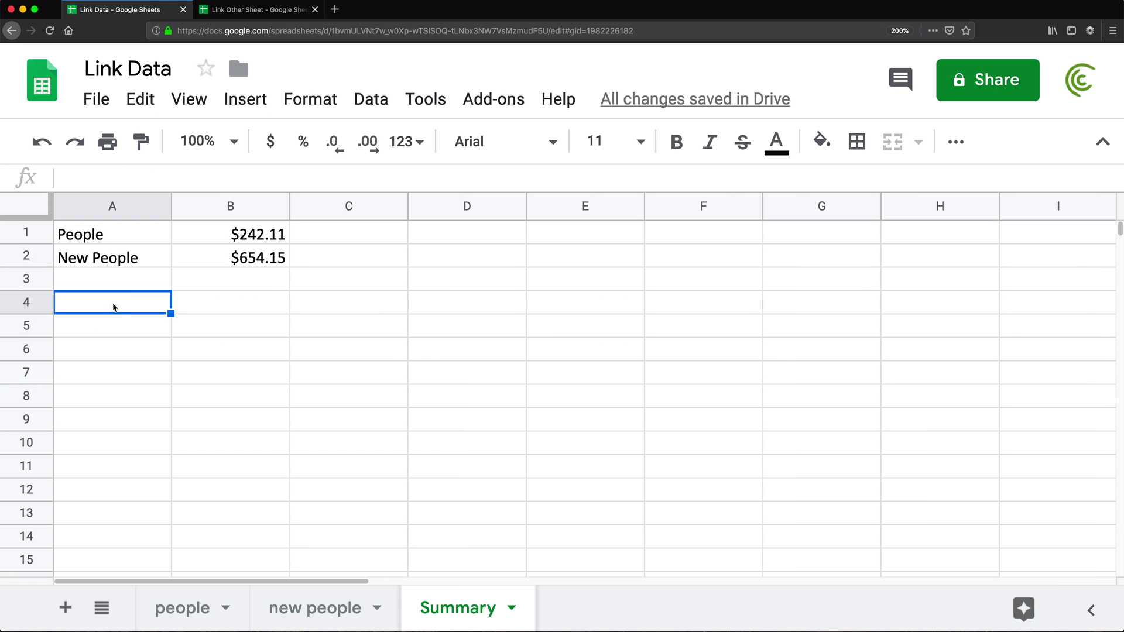
{"action": "type", "text": "New people d"}
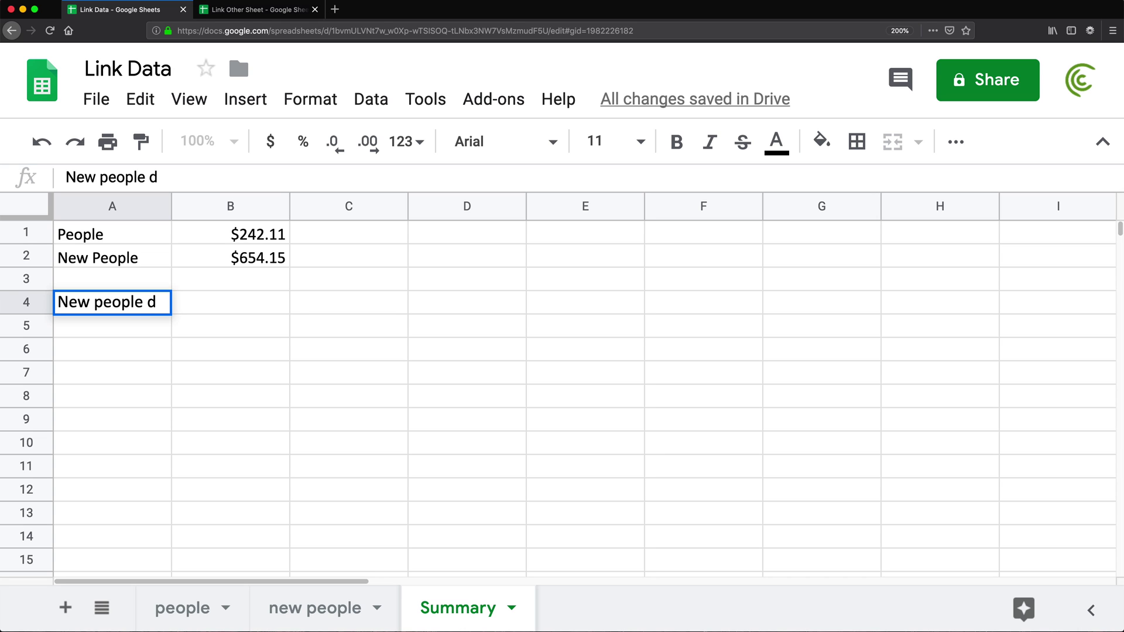
{"action": "type", "text": "ata"}
{"action": "key", "text": "Return"}
{"action": "left_click_drag", "start_coordinate": [171, 210], "coordinate": [186, 213]}
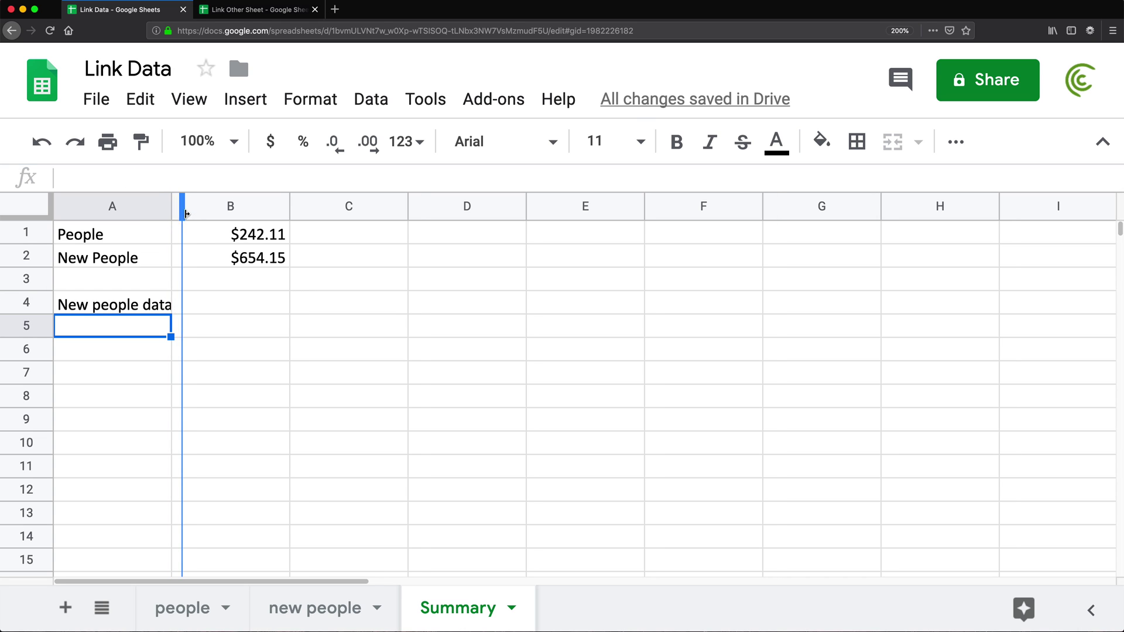
- Enter ='new people'!H2:H6 in B4, which shows $111.32
{"action": "left_click", "coordinate": [247, 310]}
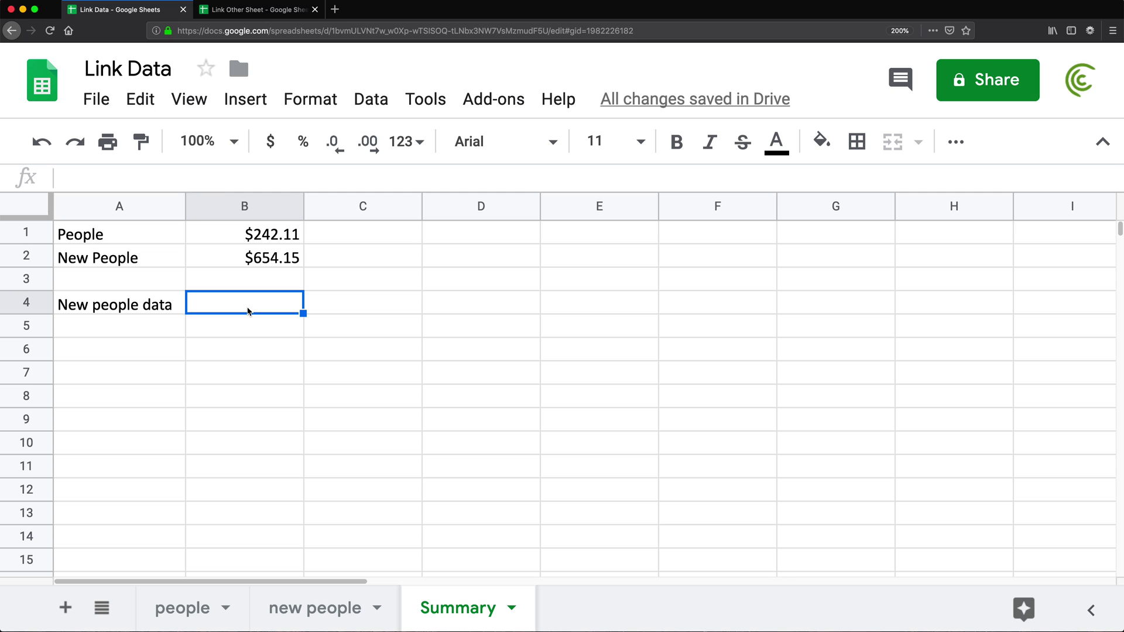
{"action": "type", "text": "="}
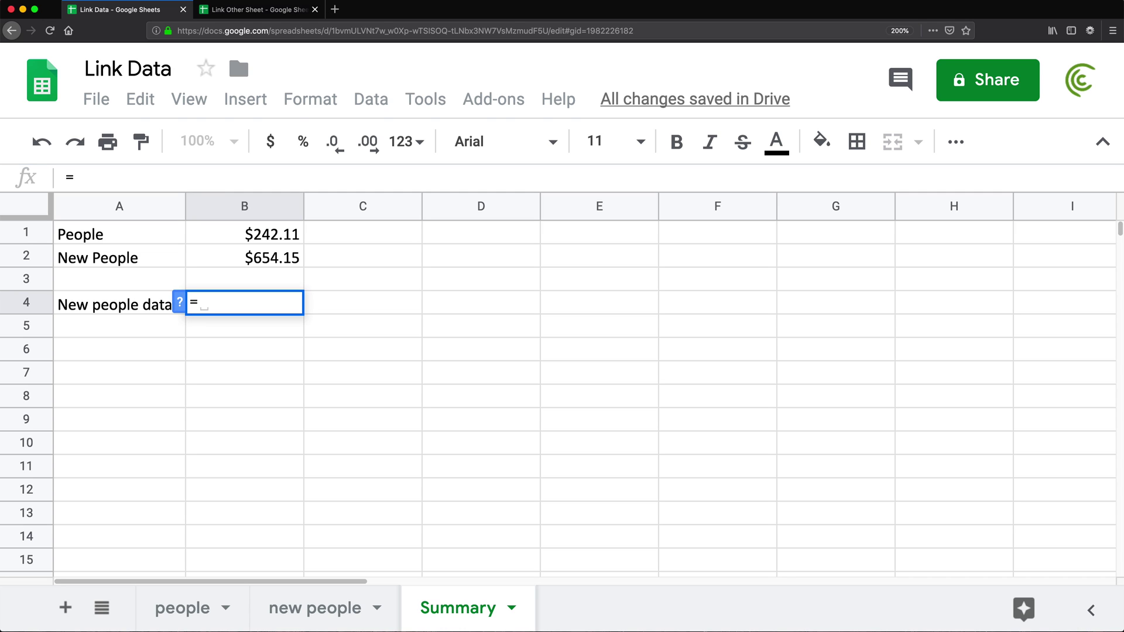
{"action": "type", "text": "'new "}
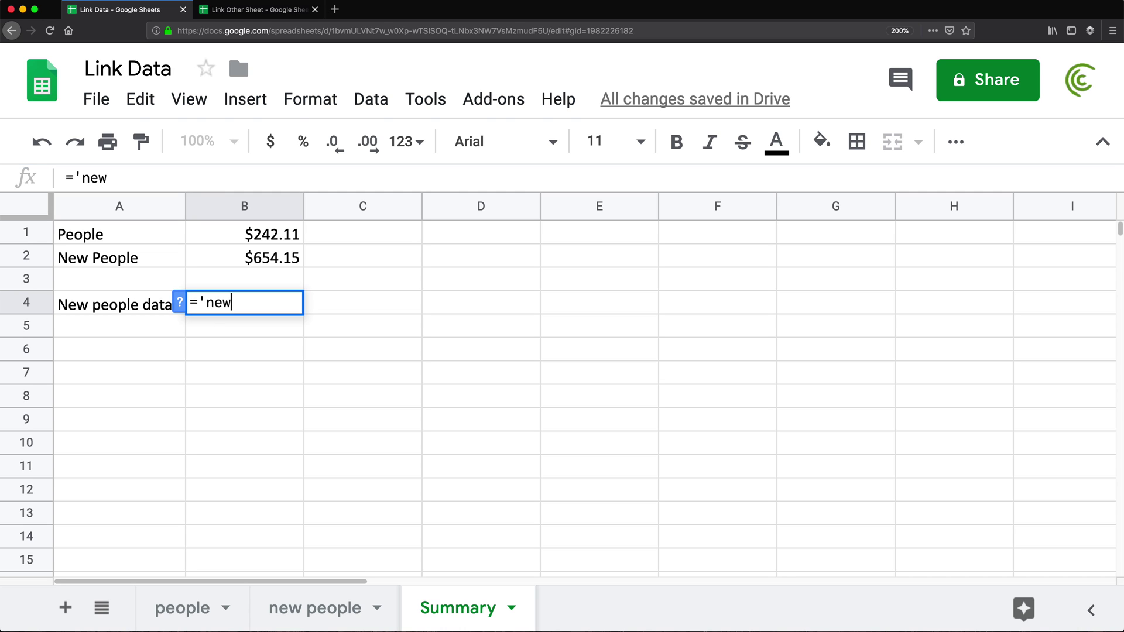
{"action": "type", "text": "people"}
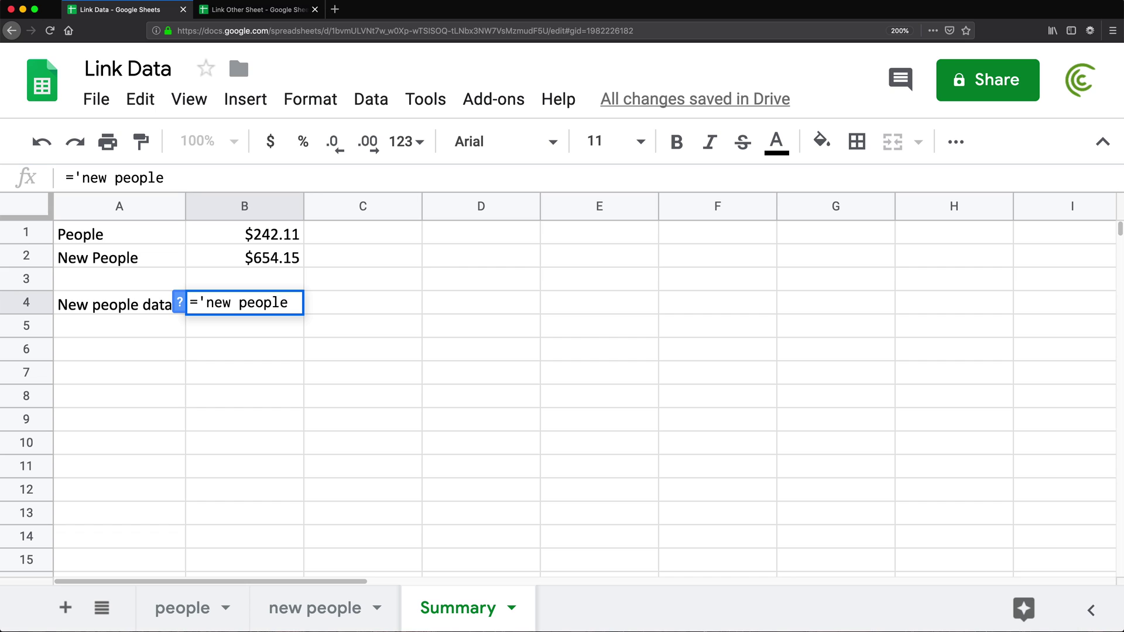
{"action": "type", "text": "'"}
{"action": "type", "text": "!H2:"}
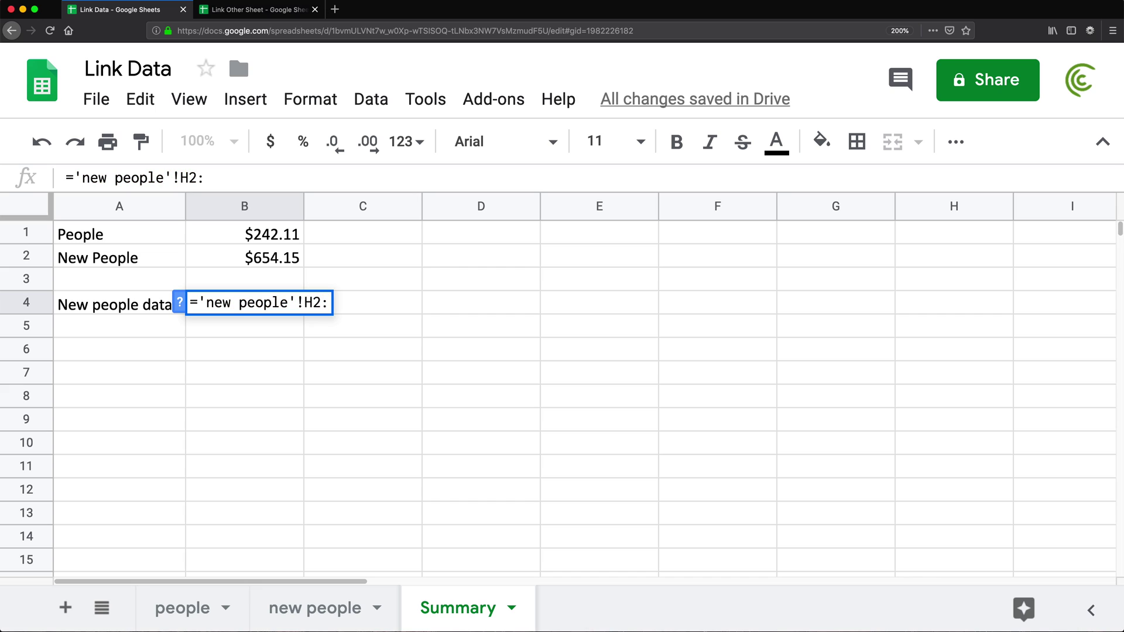
{"action": "type", "text": "H6"}
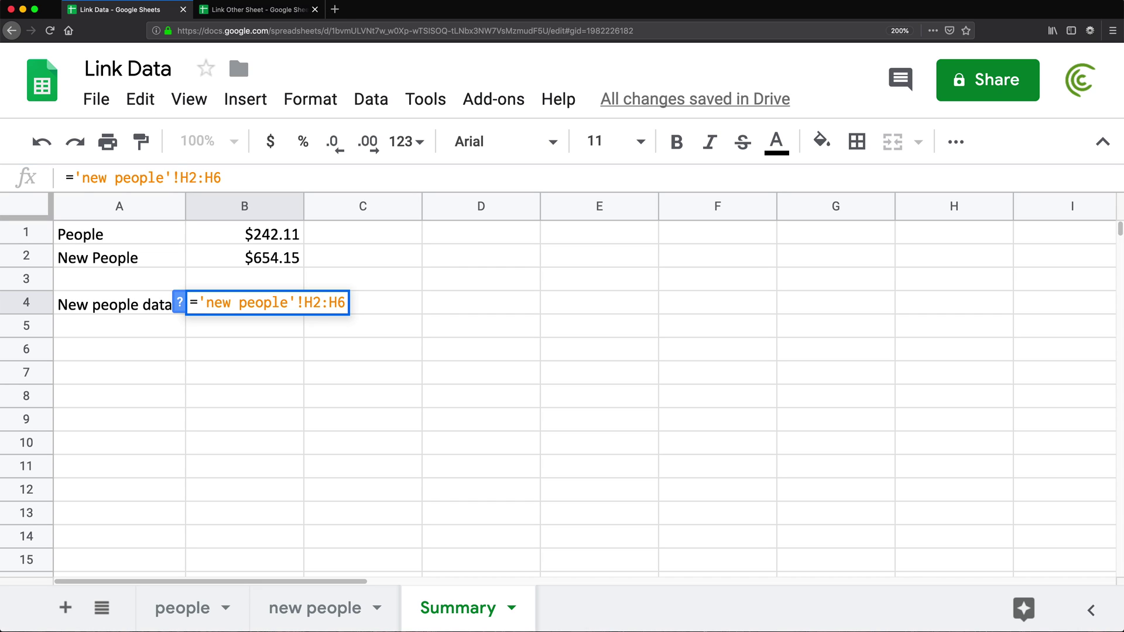
{"action": "key", "text": "Return"}
{"action": "left_click", "coordinate": [252, 307]}
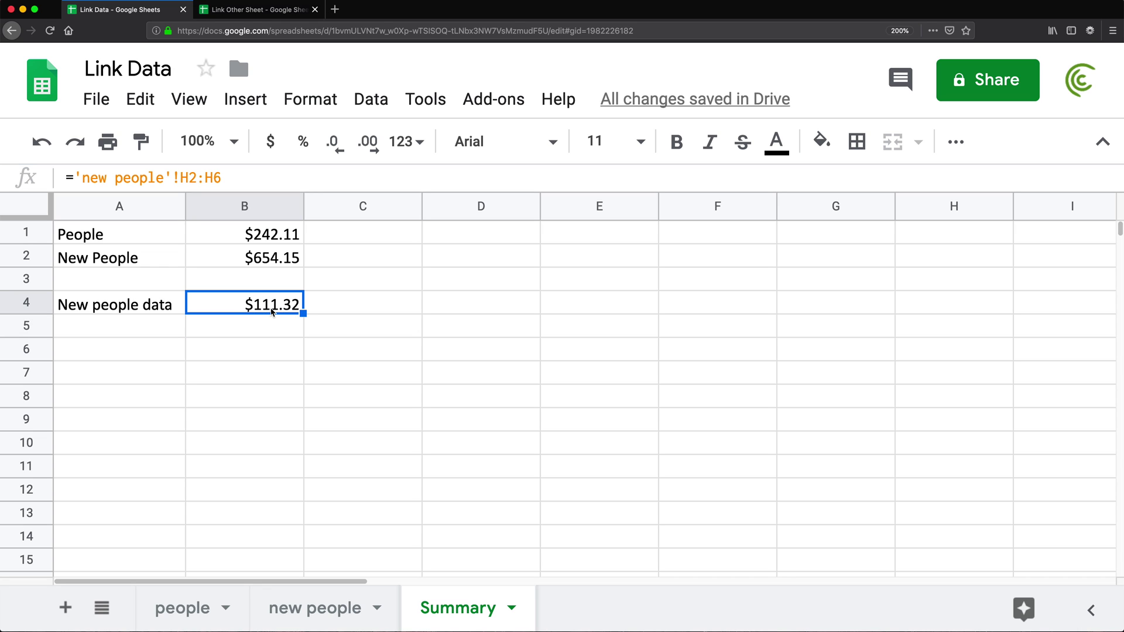
{"action": "left_click", "coordinate": [312, 609]}
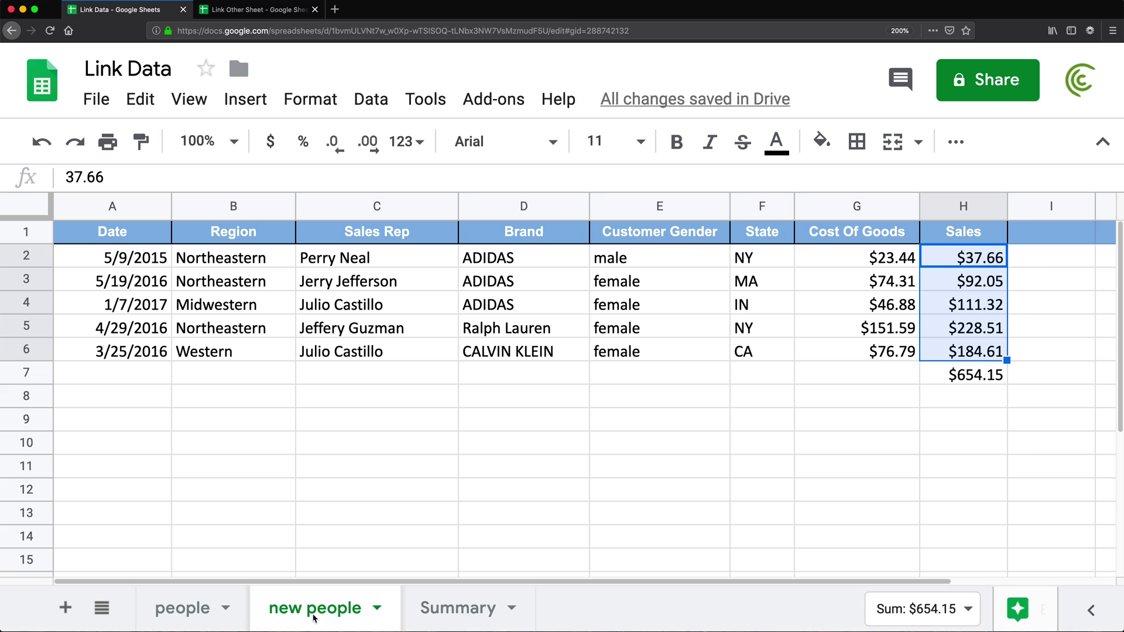
{"action": "left_click", "coordinate": [964, 312]}
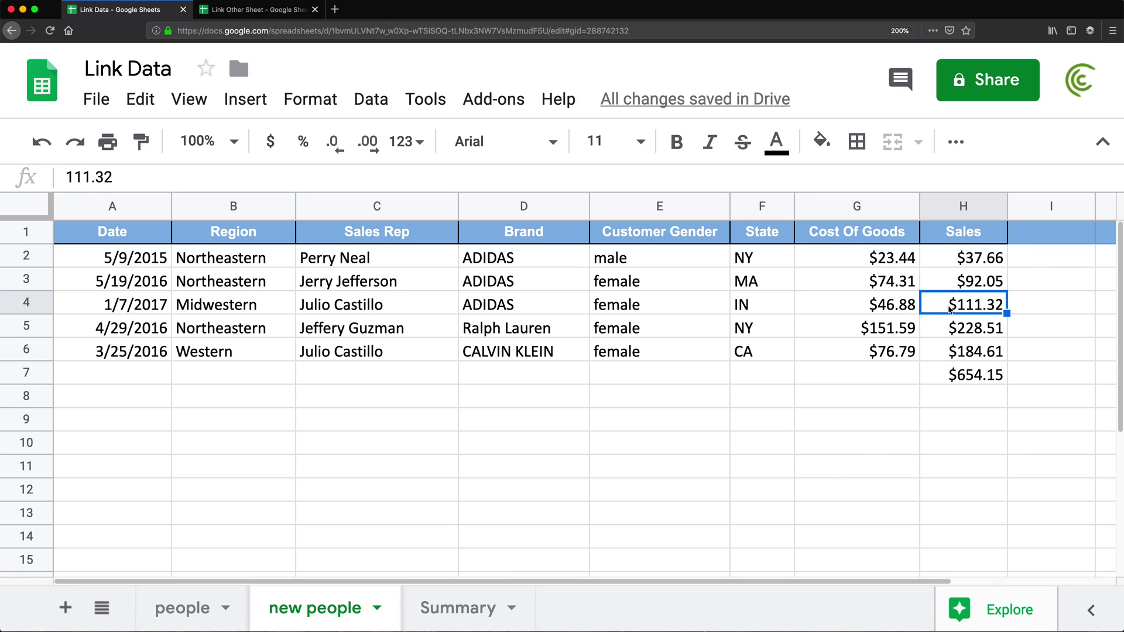
{"action": "left_click_drag", "start_coordinate": [963, 255], "coordinate": [975, 358]}
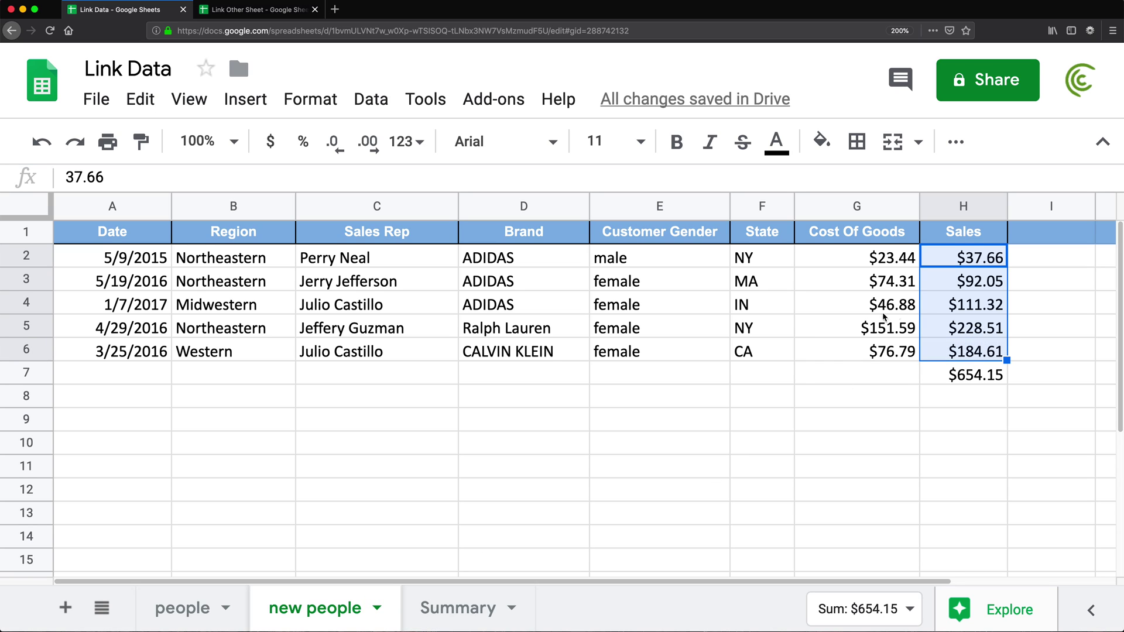
{"action": "left_click", "coordinate": [973, 305]}
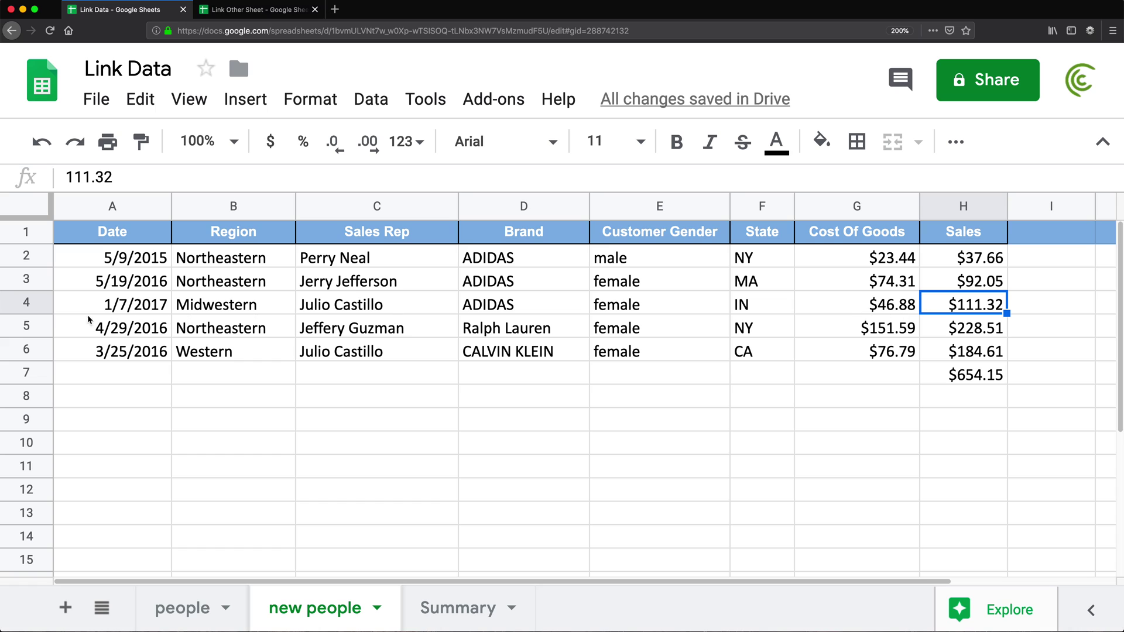
{"action": "left_click", "coordinate": [39, 307]}
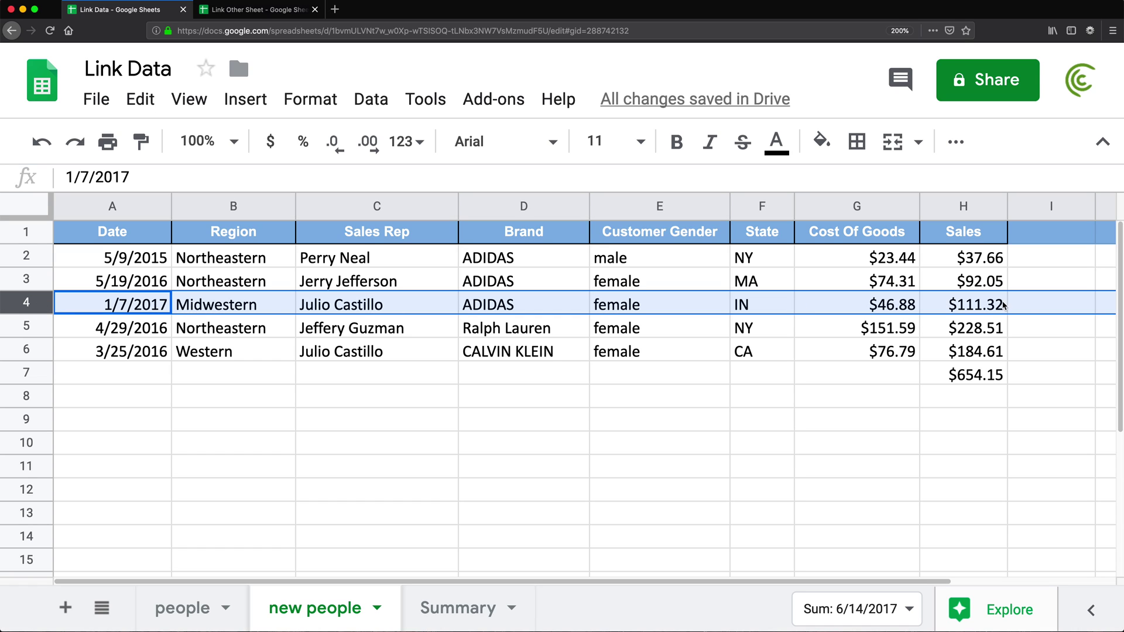
{"action": "left_click", "coordinate": [451, 608]}
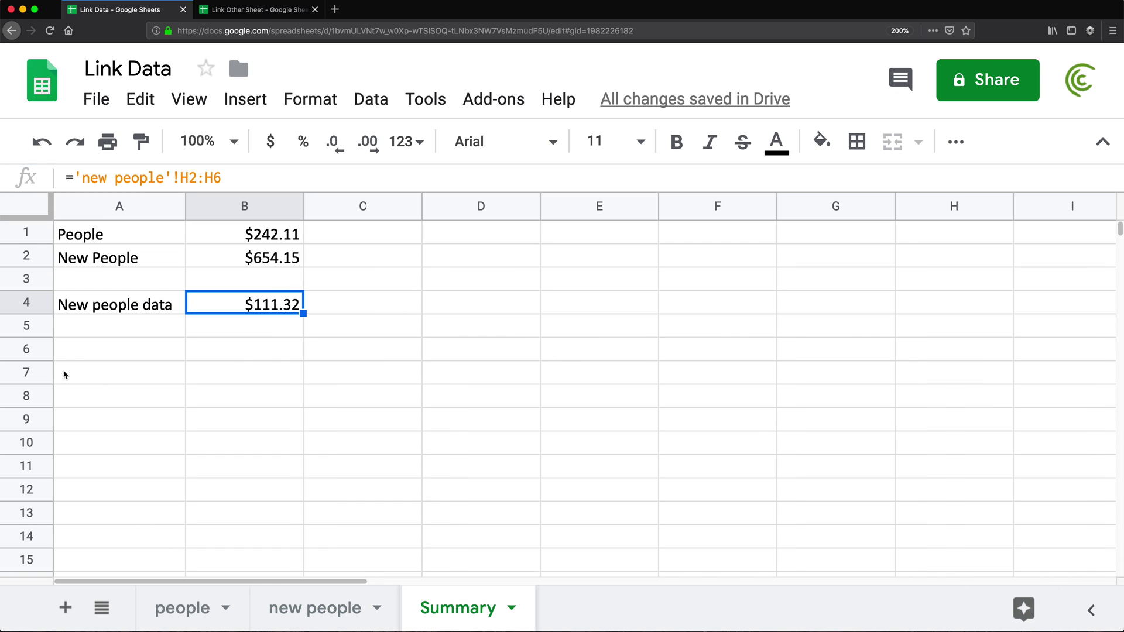
{"action": "left_click", "coordinate": [35, 304]}
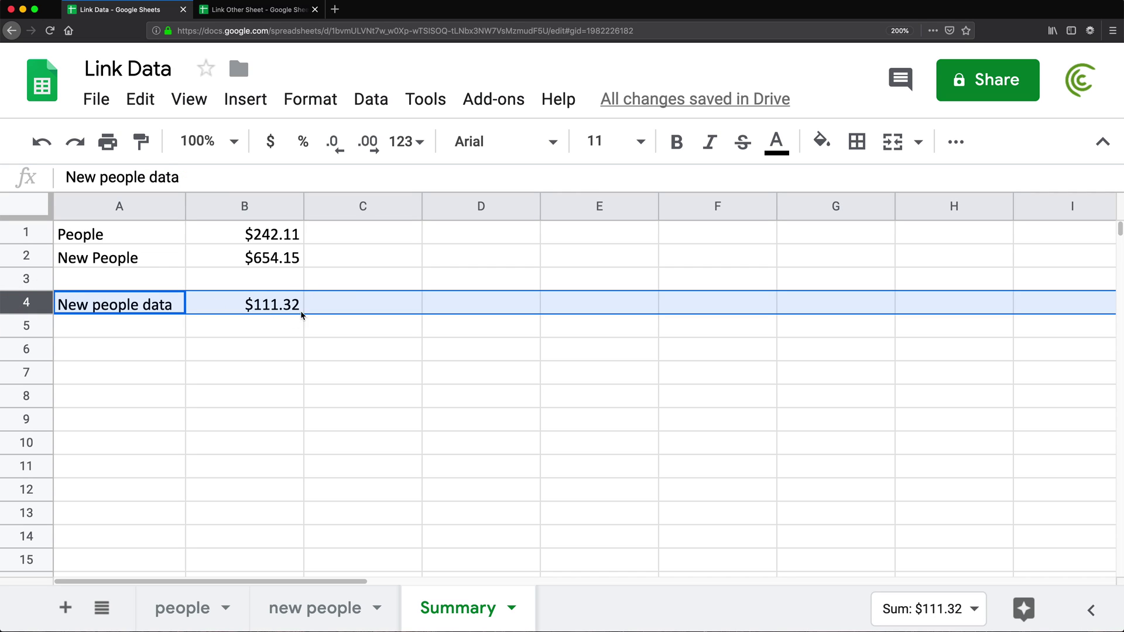
{"action": "left_click", "coordinate": [257, 304]}
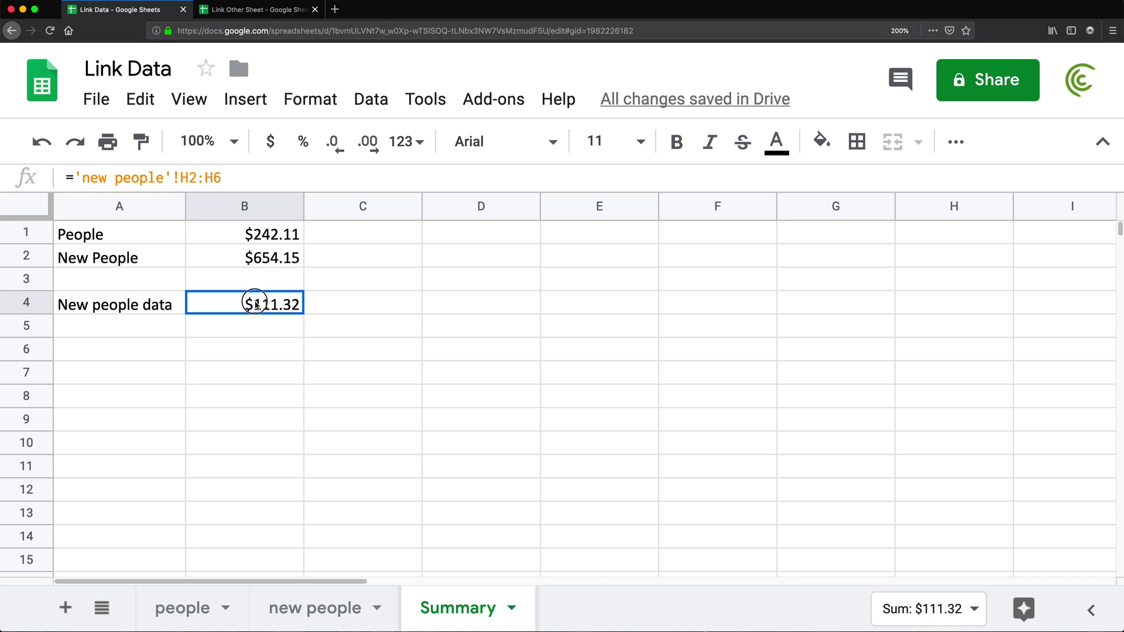
{"action": "left_click", "coordinate": [323, 609]}
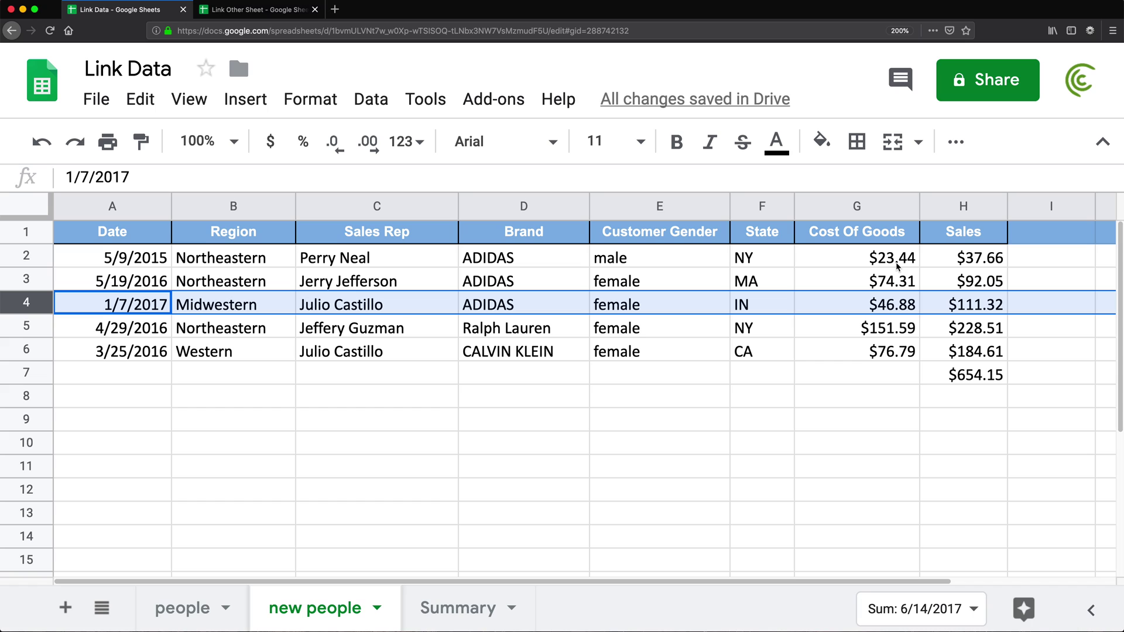
{"action": "left_click_drag", "start_coordinate": [955, 259], "coordinate": [954, 347]}
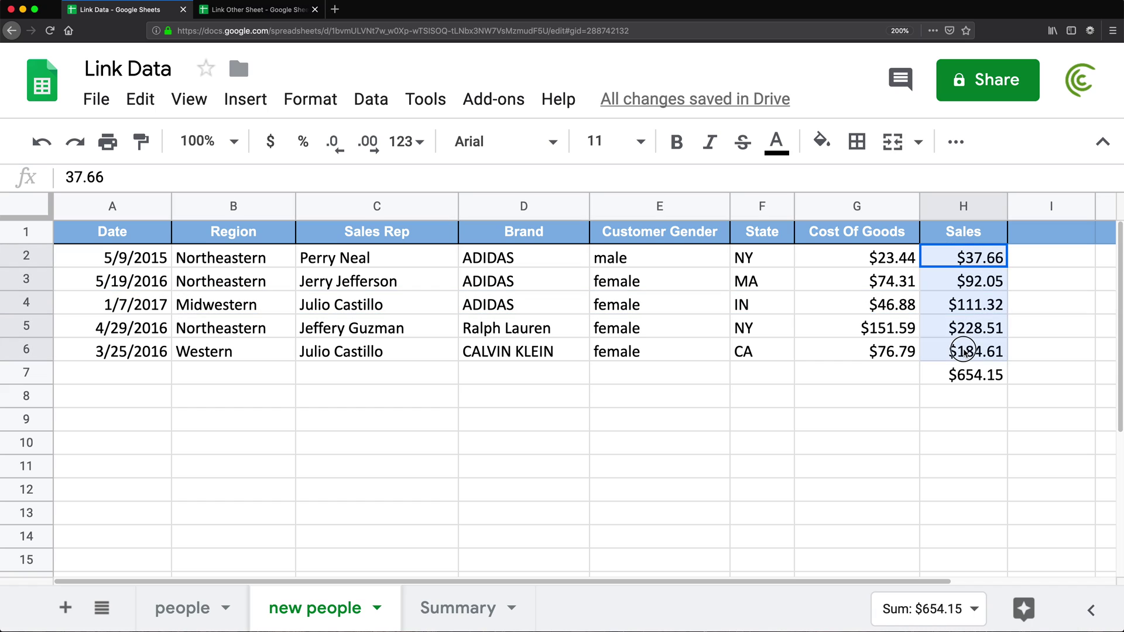
{"action": "left_click", "coordinate": [428, 608]}
- Change B4 to =ARRAYFORMULA('new people'!H2:H6) so $37.66 through $184.61 fill B4:B8
{"action": "double_click", "coordinate": [230, 301]}
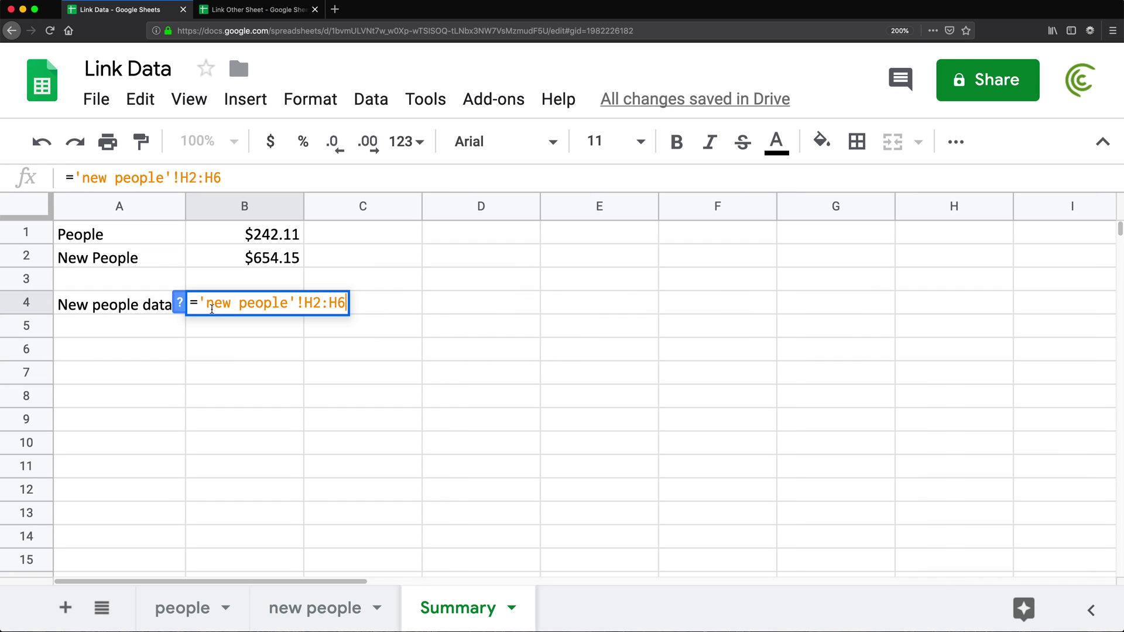
{"action": "key", "text": "Left"}
{"action": "key", "text": "Left"}
{"action": "key", "text": "Left"}
{"action": "key", "text": "Left"}
{"action": "type", "text": "ARRAYF"}
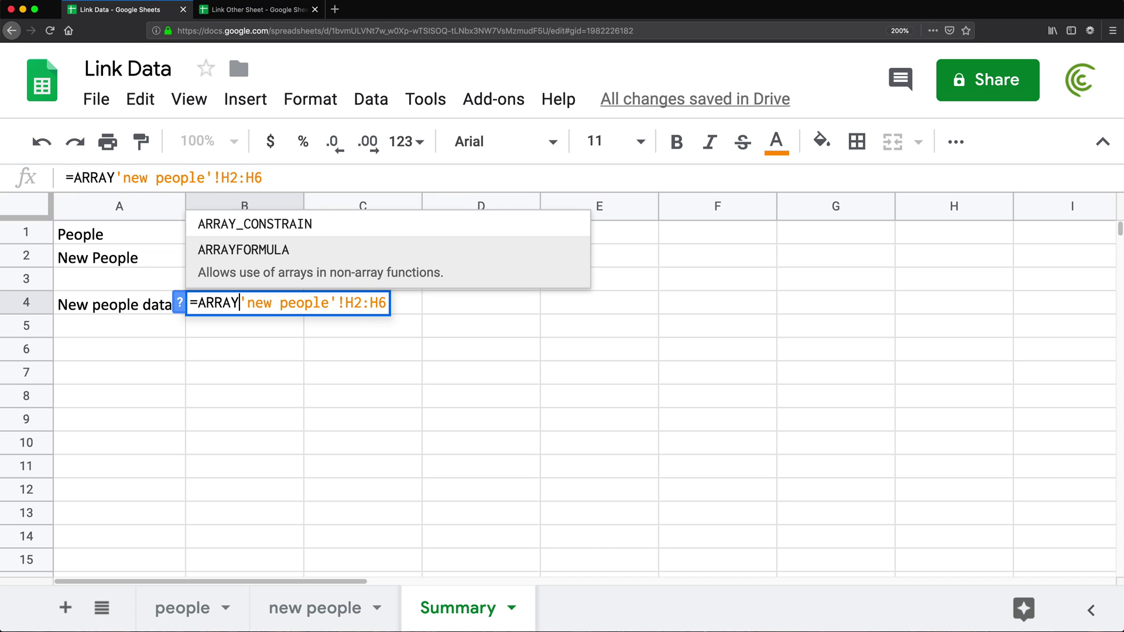
{"action": "type", "text": "ORMULA("}
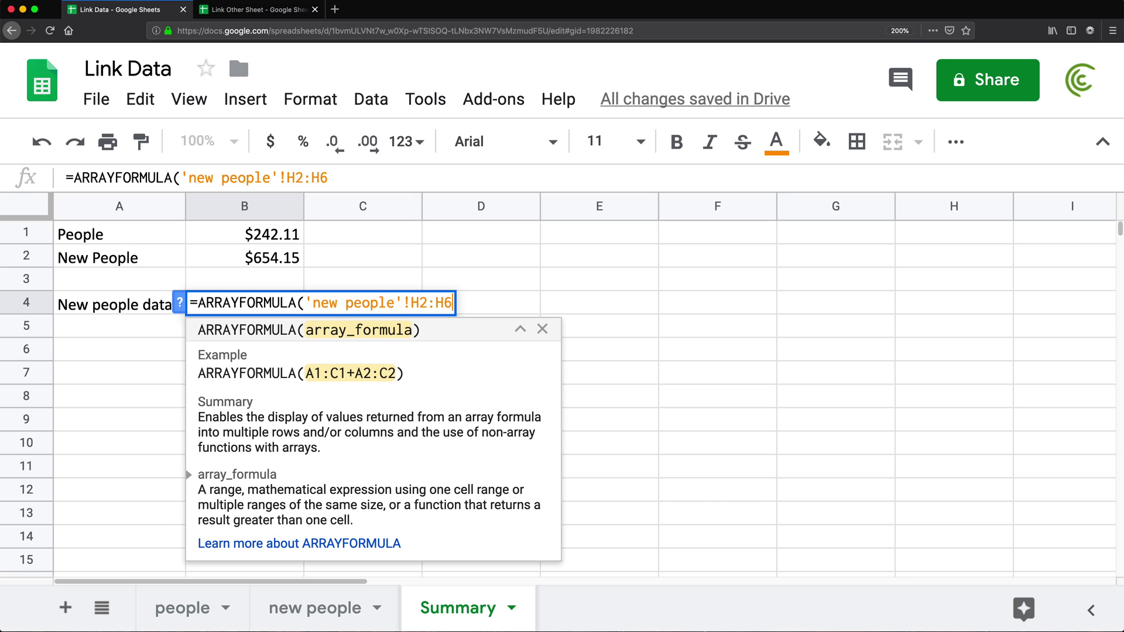
{"action": "type", "text": ")"}
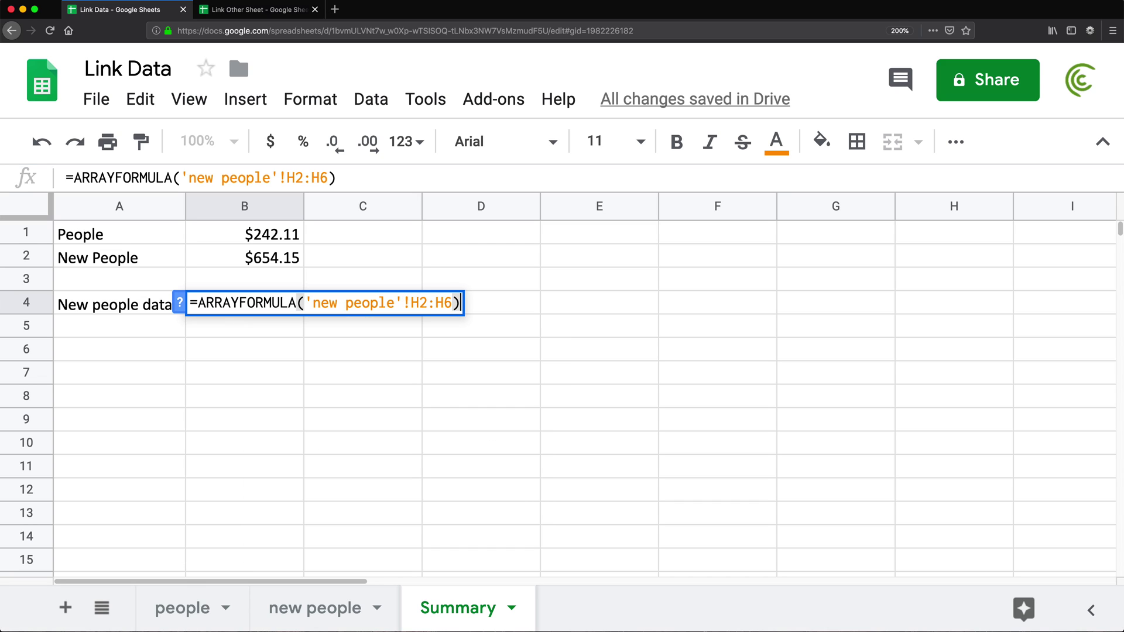
{"action": "key", "text": "Return"}
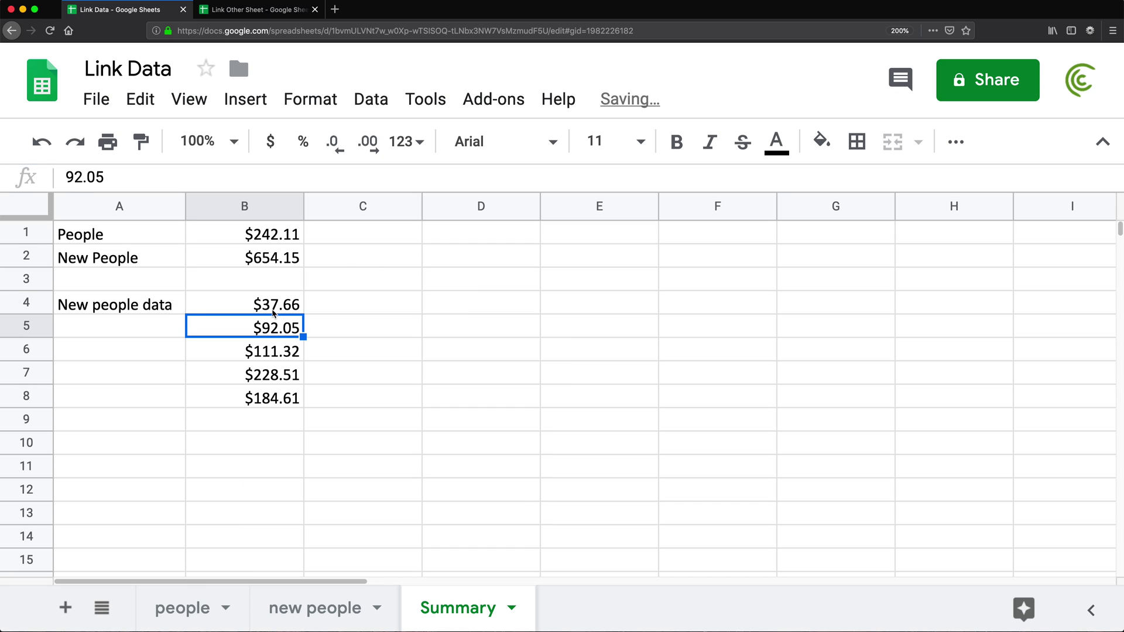
{"action": "left_click_drag", "start_coordinate": [273, 310], "coordinate": [296, 398]}
{"action": "left_click", "coordinate": [314, 608]}
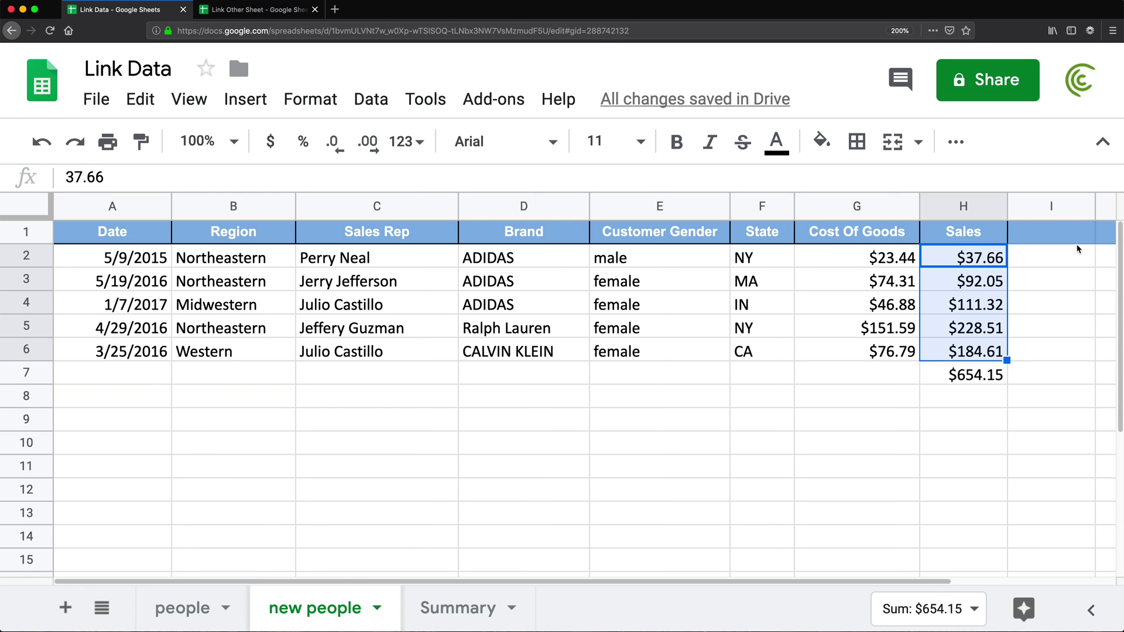
{"action": "left_click_drag", "start_coordinate": [936, 258], "coordinate": [956, 351]}
{"action": "left_click", "coordinate": [448, 609]}
{"action": "left_click", "coordinate": [296, 304]}
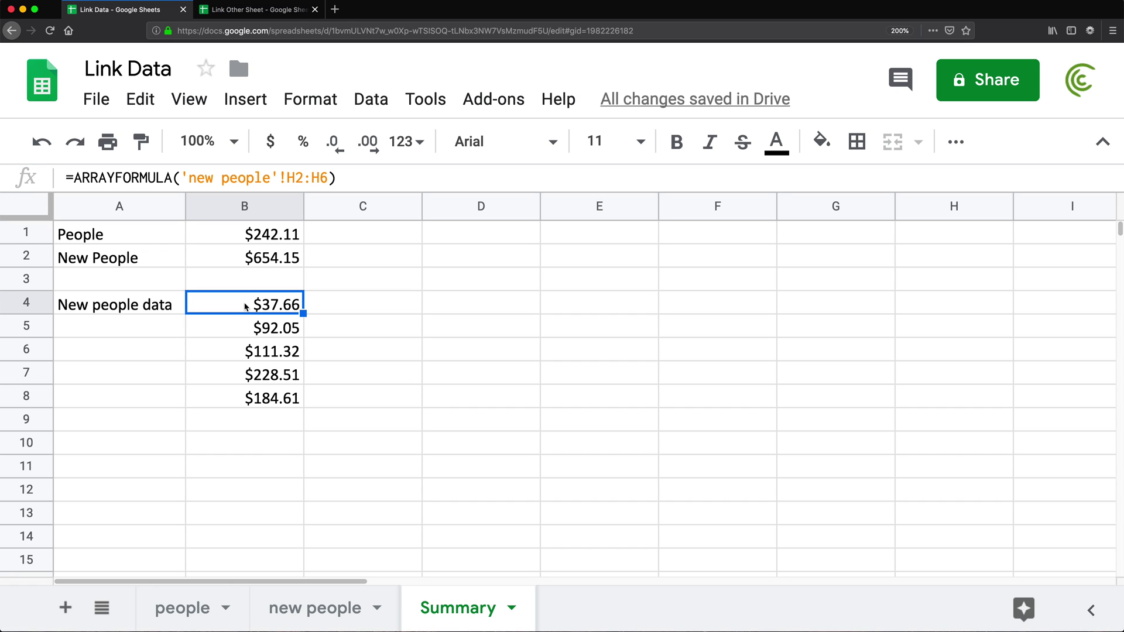
{"action": "double_click", "coordinate": [245, 304]}
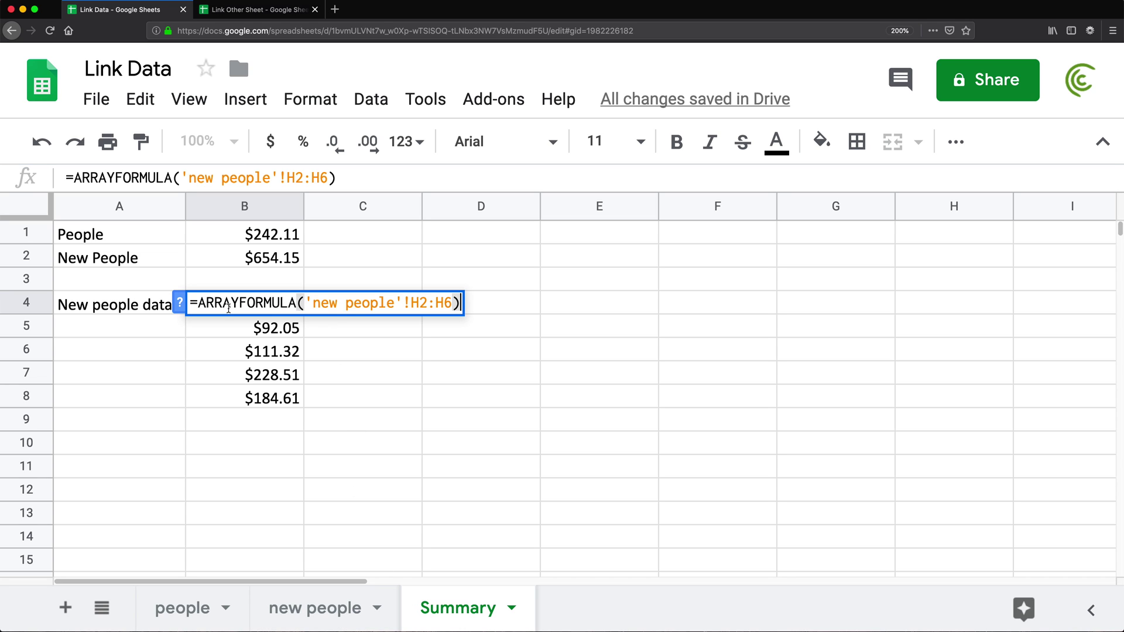
{"action": "double_click", "coordinate": [231, 303]}
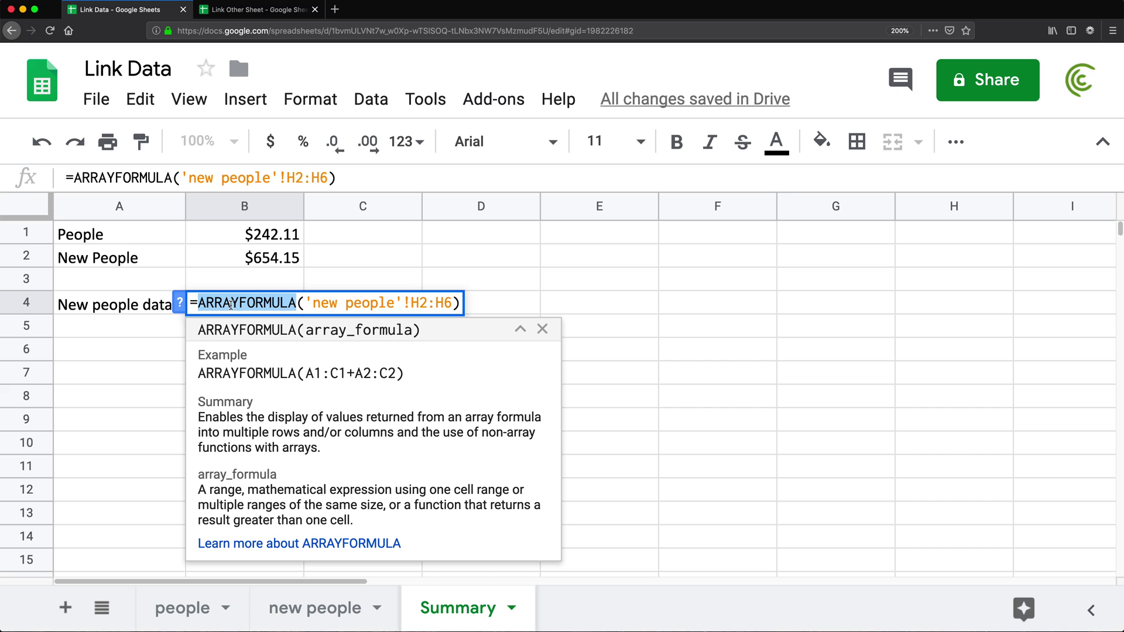
{"action": "key", "text": "Return"}
{"action": "left_click", "coordinate": [256, 304]}
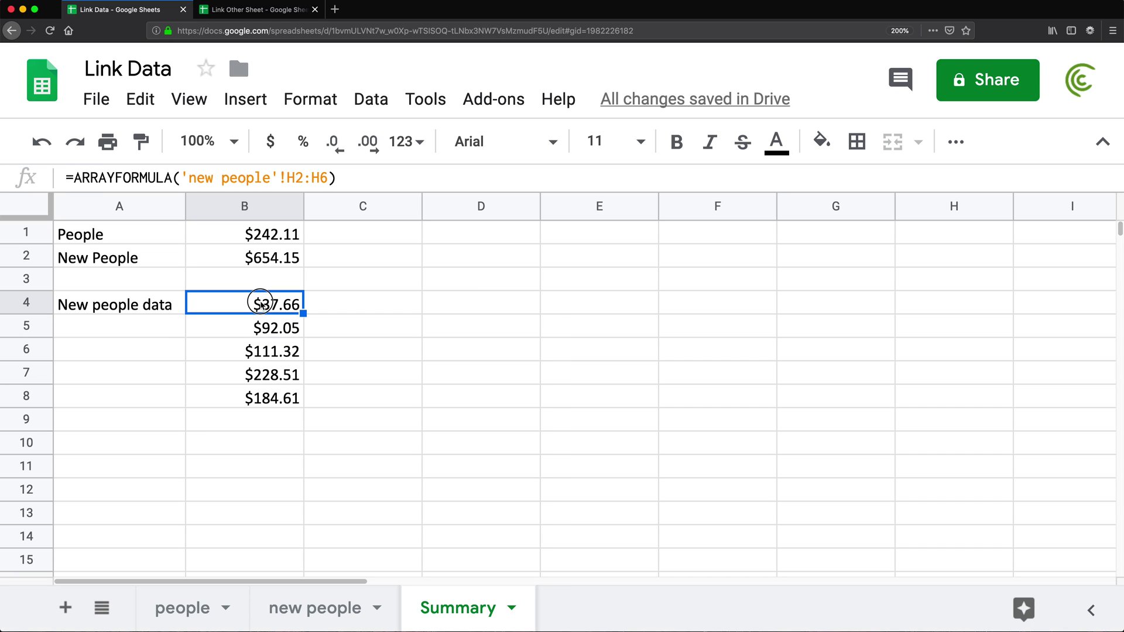
{"action": "left_click", "coordinate": [256, 304]}
{"action": "double_click", "coordinate": [256, 303]}
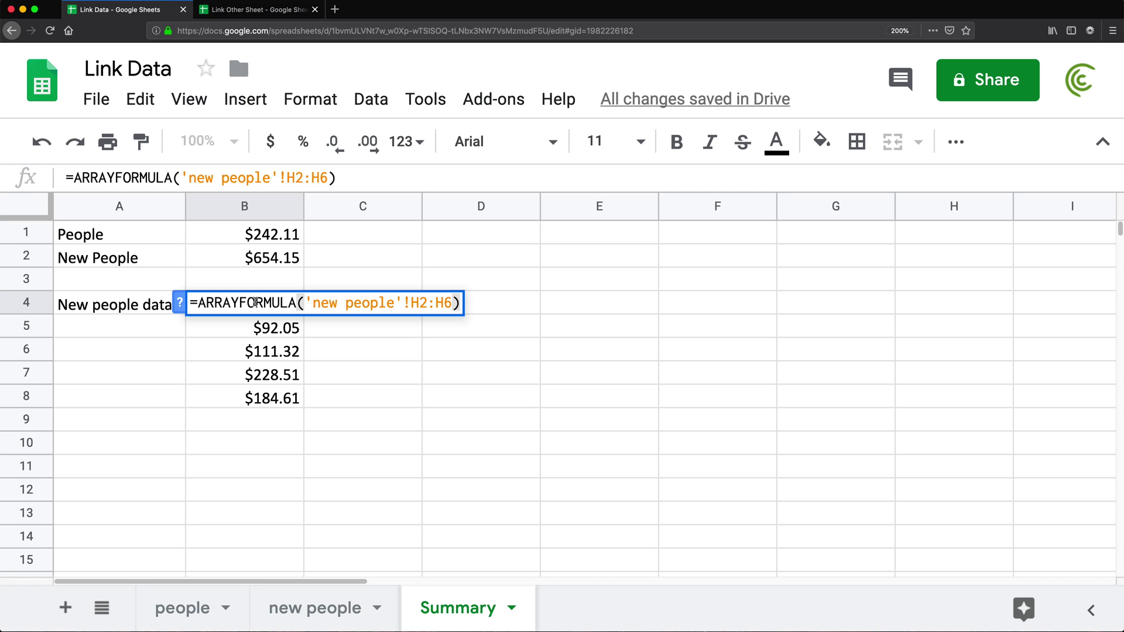
{"action": "key", "text": "Return"}
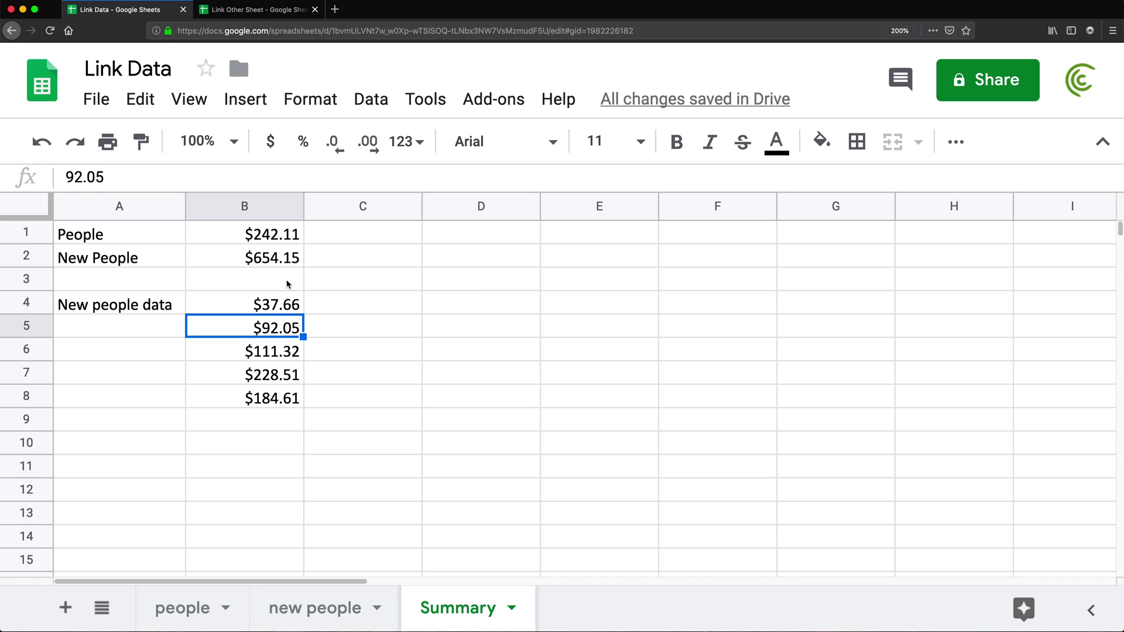
{"action": "left_click_drag", "start_coordinate": [283, 302], "coordinate": [284, 399]}
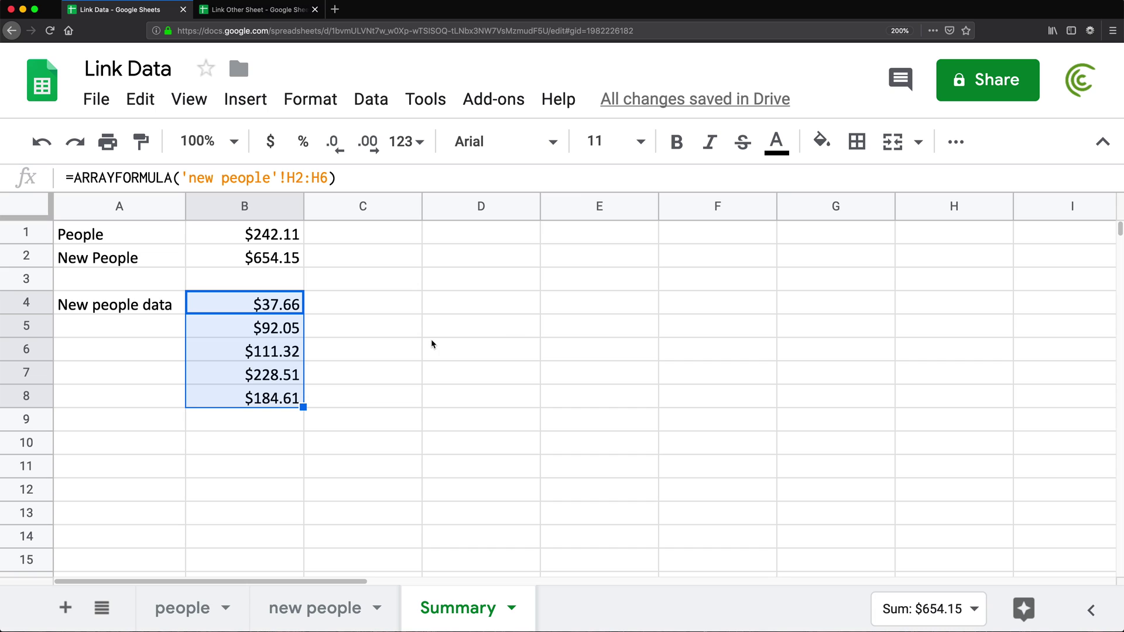
{"action": "left_click_drag", "start_coordinate": [629, 304], "coordinate": [625, 413]}
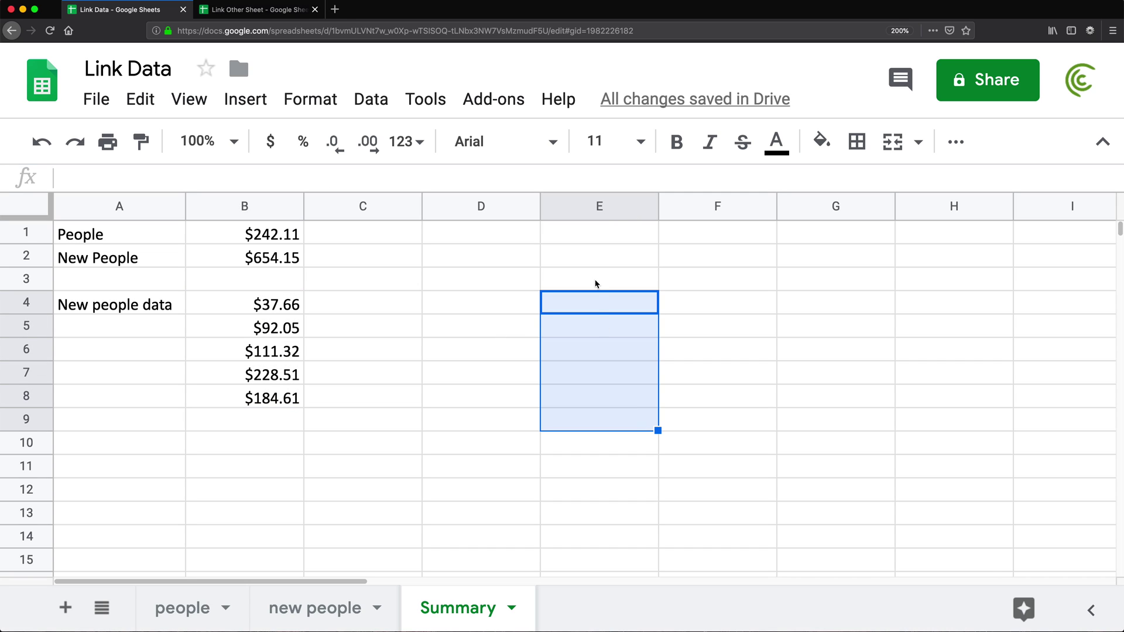
- Enter =ARRAYFORMULA(B4:B8) in E4 to copy the five values into E4:E8
{"action": "left_click", "coordinate": [588, 311]}
{"action": "type", "text": "="}
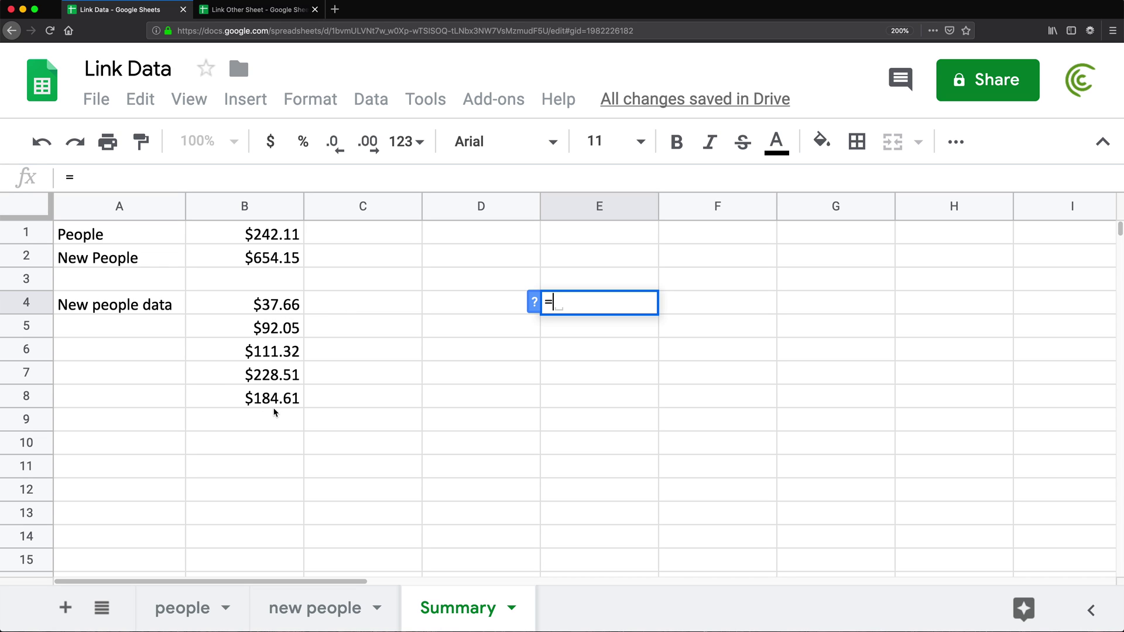
{"action": "type", "text": "B4:B"}
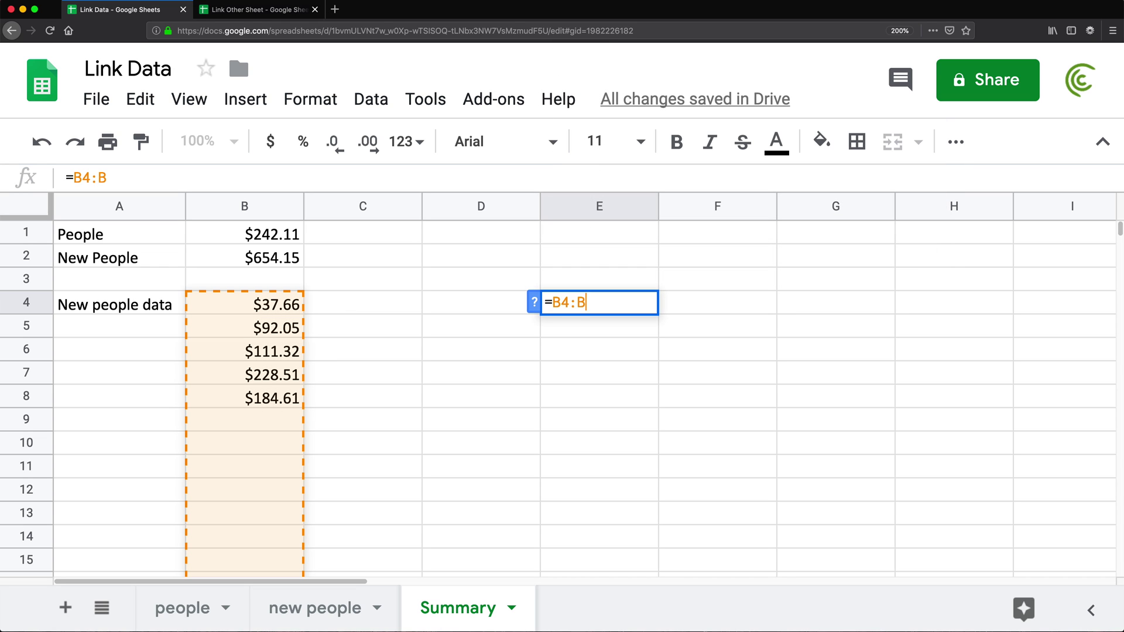
{"action": "type", "text": "*"}
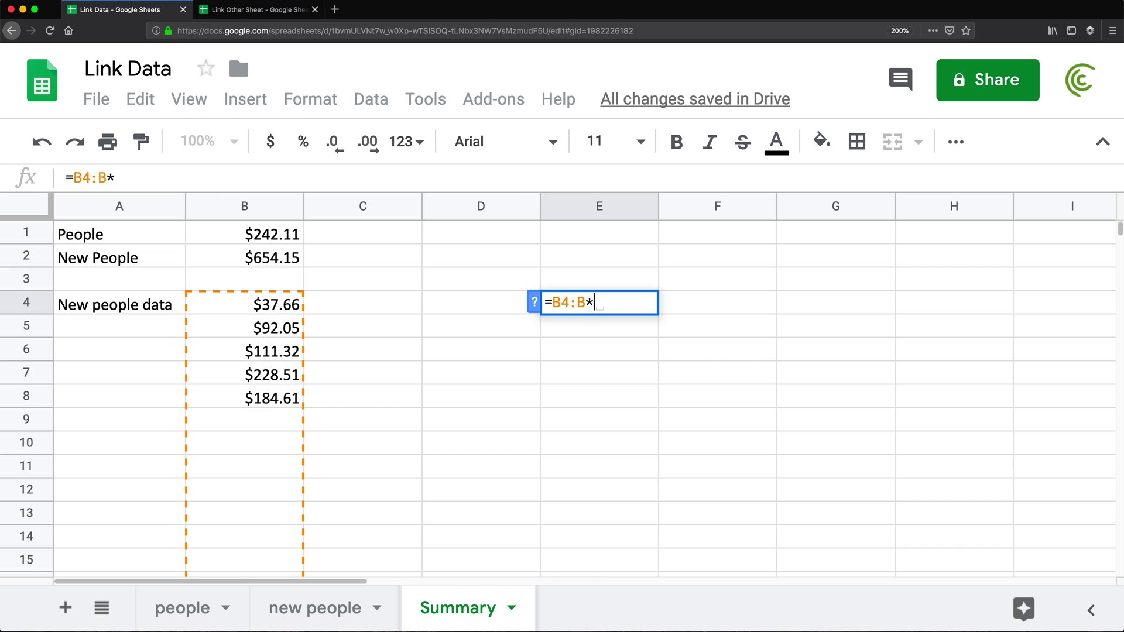
{"action": "key", "text": "BackSpace"}
{"action": "type", "text": "8"}
{"action": "left_click", "coordinate": [552, 302]}
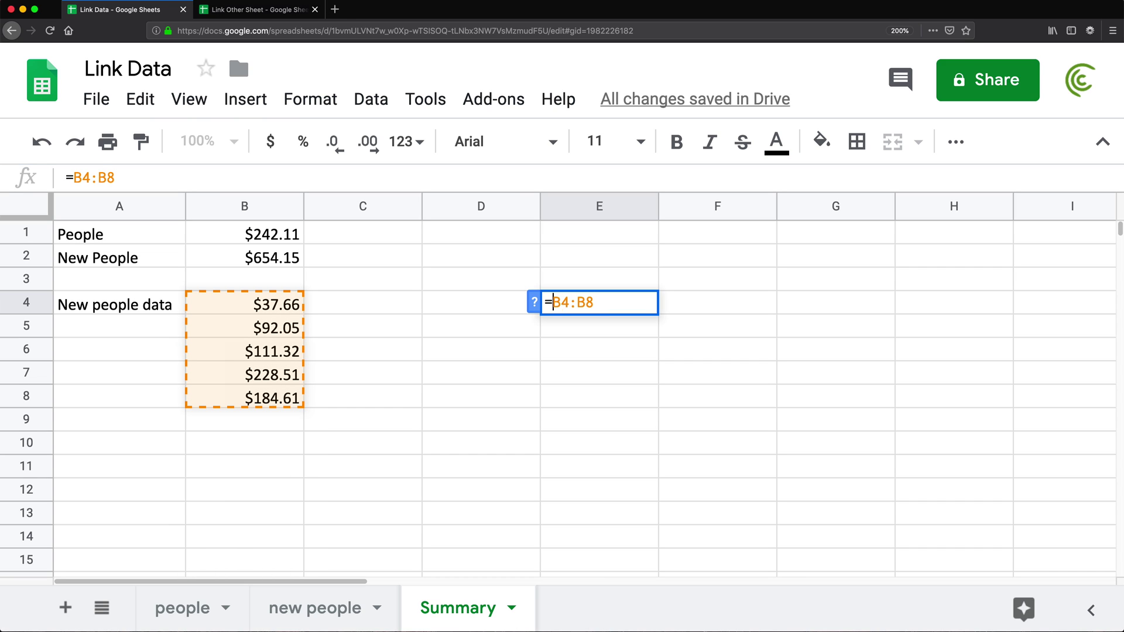
{"action": "type", "text": "ARRAYFOR"}
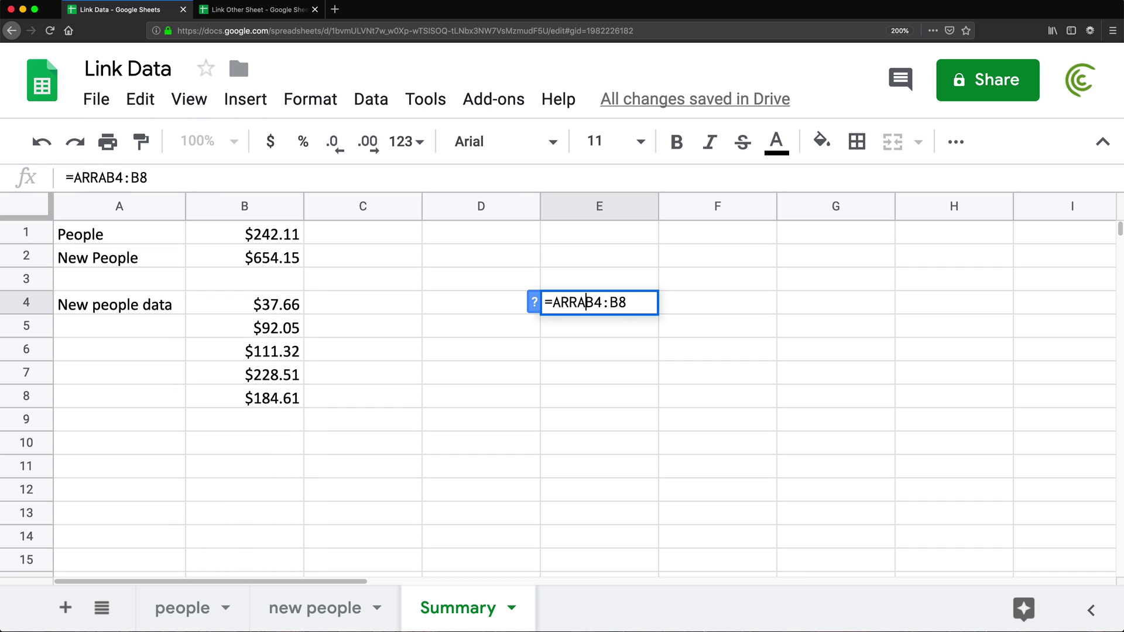
{"action": "type", "text": "MULA("}
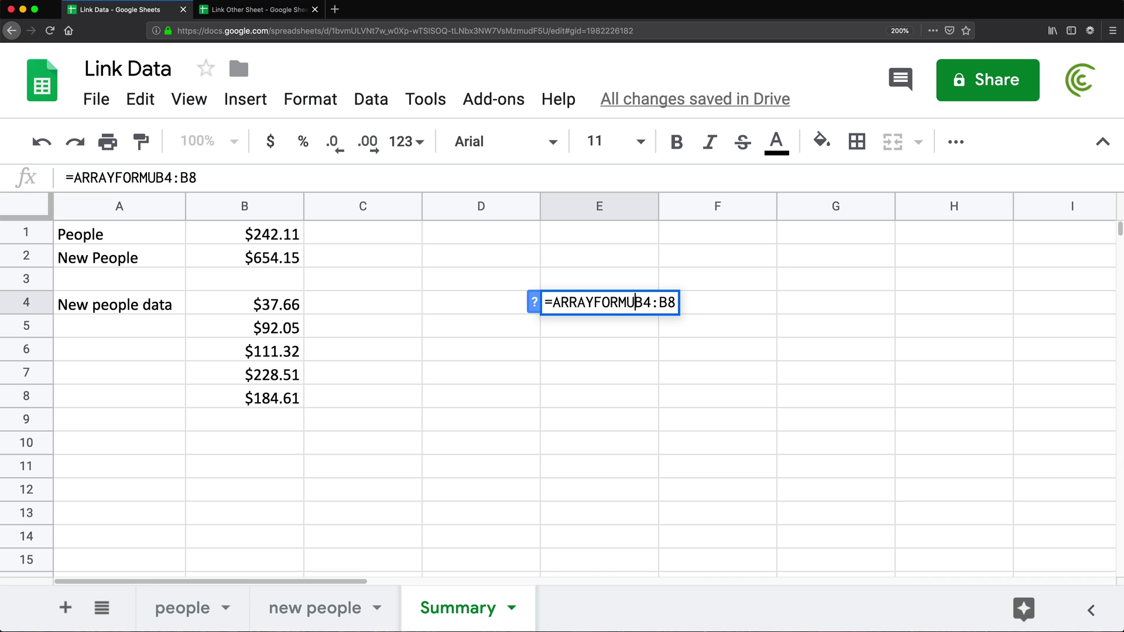
{"action": "key", "text": "End"}
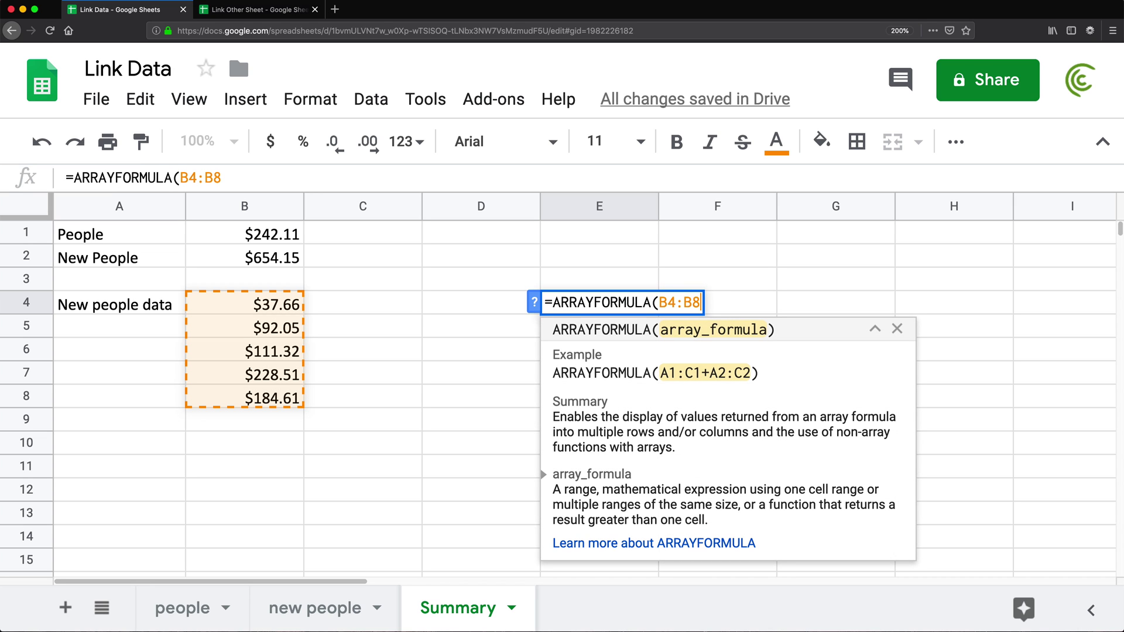
{"action": "key", "text": "Return"}
{"action": "left_click_drag", "start_coordinate": [603, 305], "coordinate": [603, 398]}
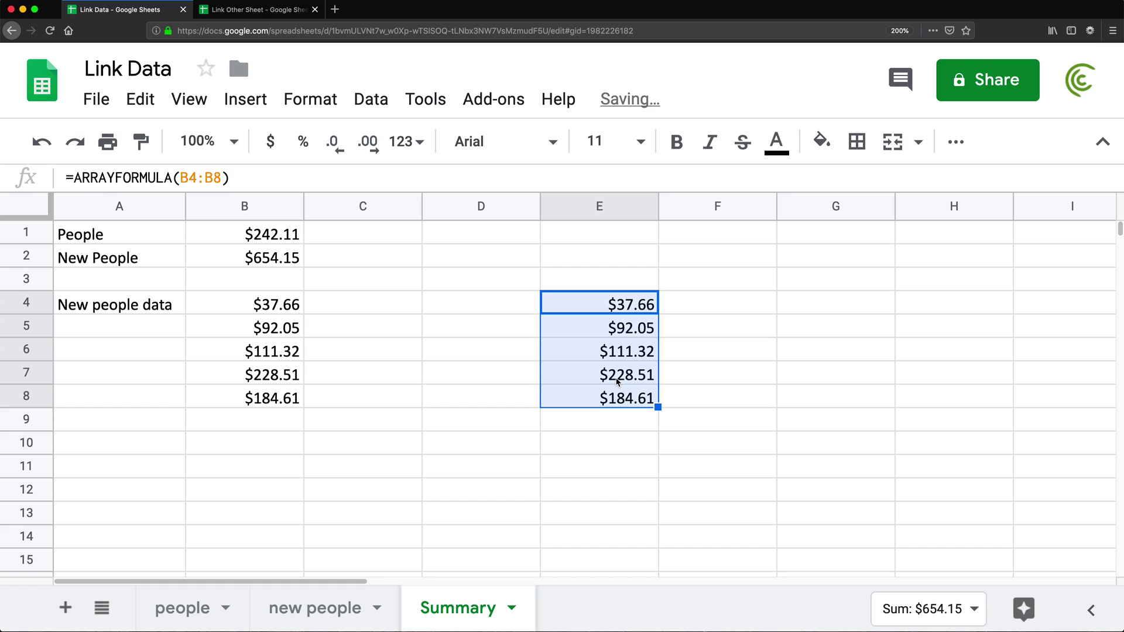
{"action": "left_click", "coordinate": [602, 372]}
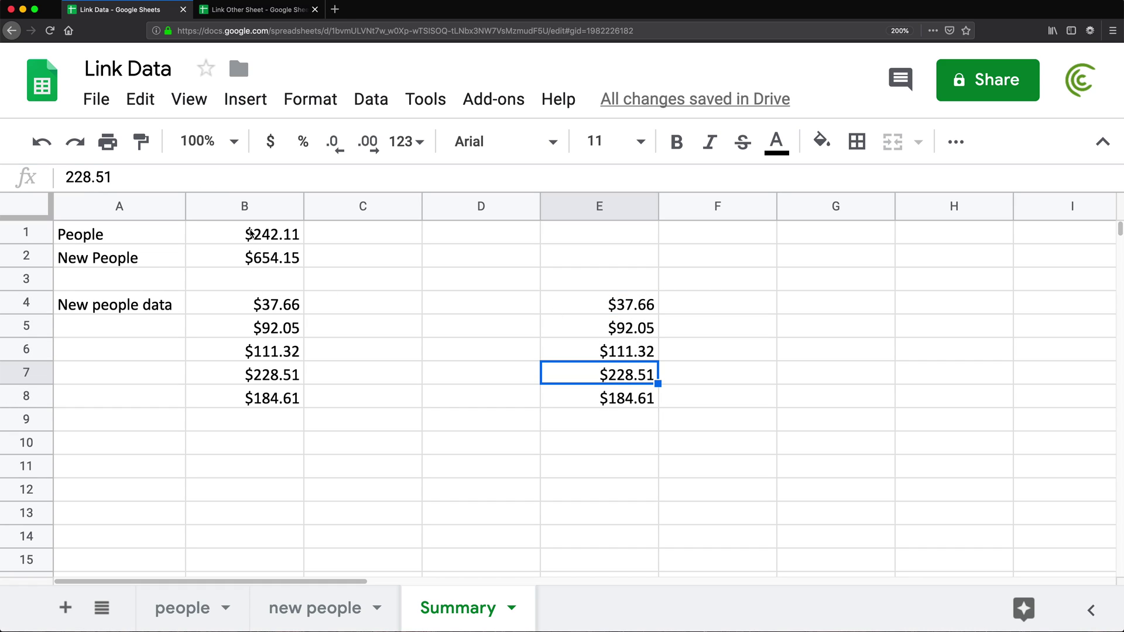
- Delete the ARRAYFORMULA from E4, leaving B4's formula unchanged for now
{"action": "left_click", "coordinate": [256, 308]}
{"action": "double_click", "coordinate": [200, 308]}
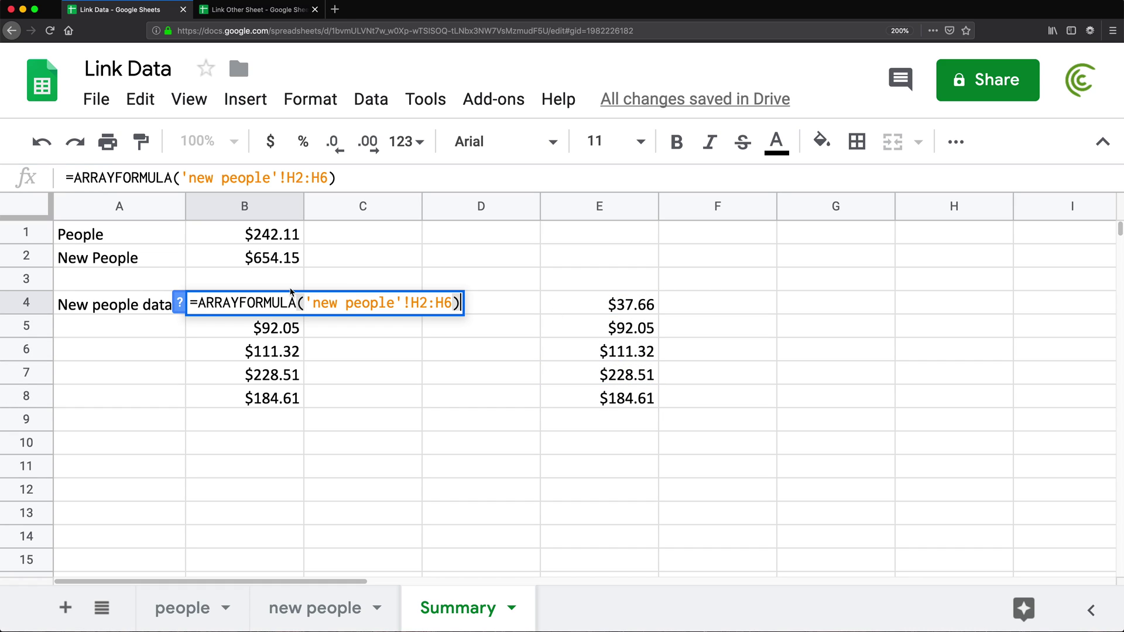
{"action": "key", "text": "Escape"}
{"action": "left_click", "coordinate": [630, 309]}
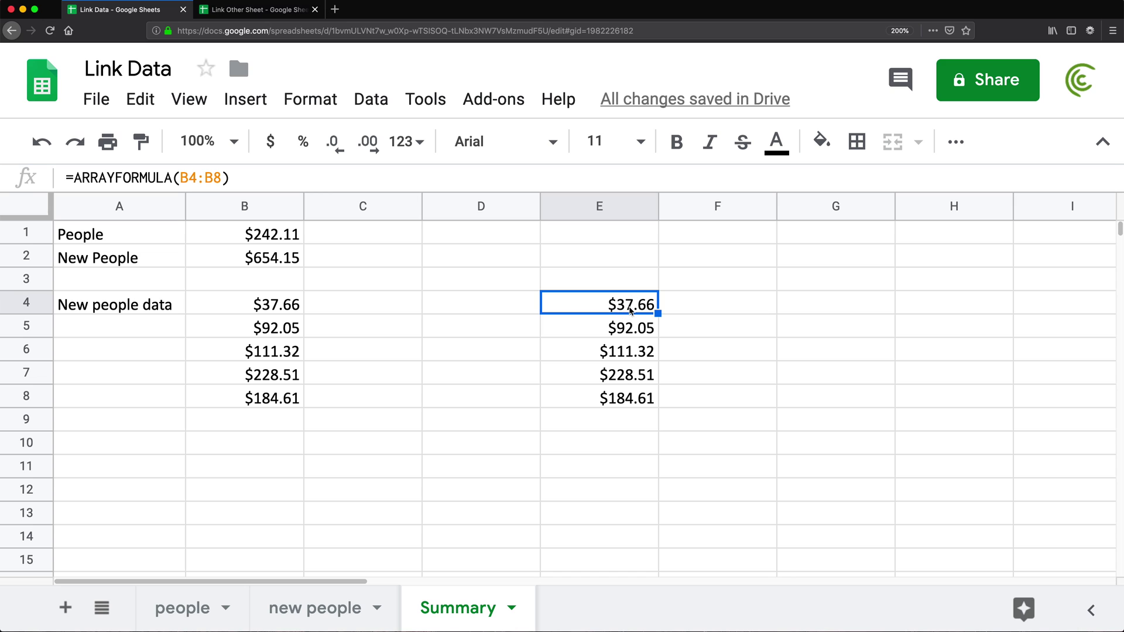
{"action": "key", "text": "Delete"}
- Clear the array formula values from B4:B8
{"action": "double_click", "coordinate": [222, 303]}
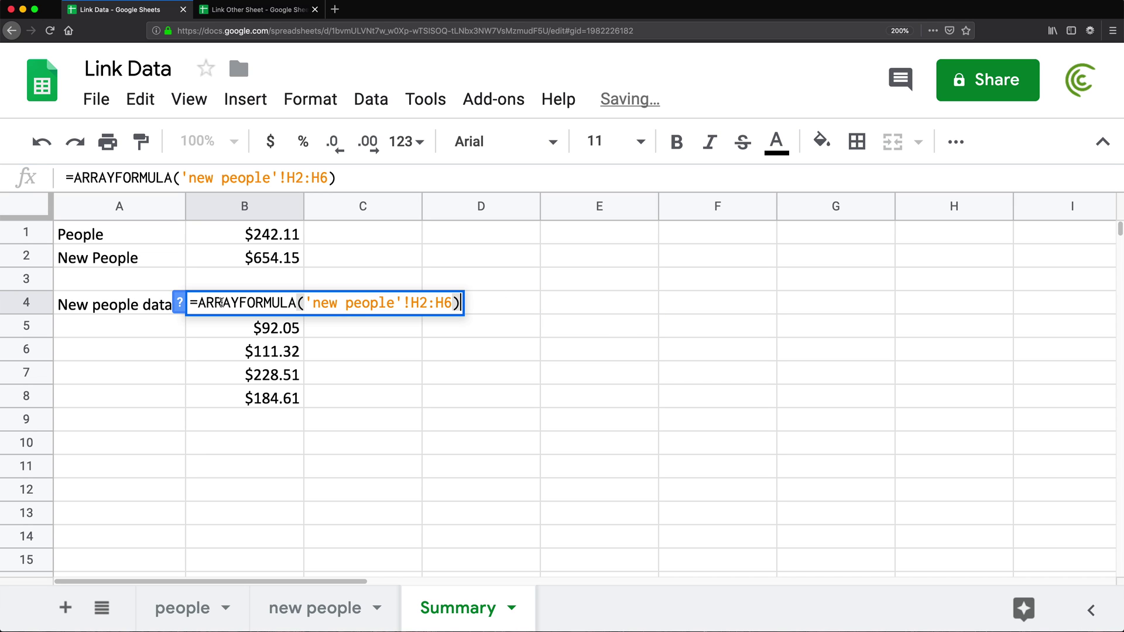
{"action": "key", "text": "BackSpace"}
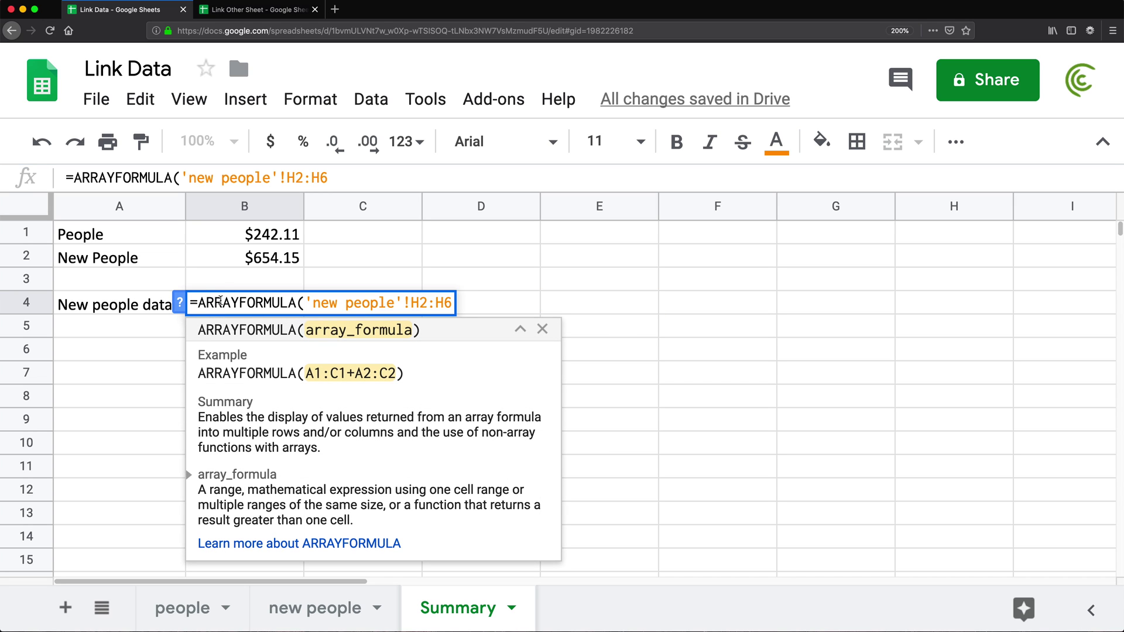
{"action": "key", "text": "Return"}
{"action": "left_click_drag", "start_coordinate": [243, 306], "coordinate": [262, 385]}
{"action": "left_click", "coordinate": [160, 358]}
{"action": "left_click_drag", "start_coordinate": [201, 306], "coordinate": [227, 396]}
{"action": "key", "text": "BackSpace"}
{"action": "key", "text": "Up"}
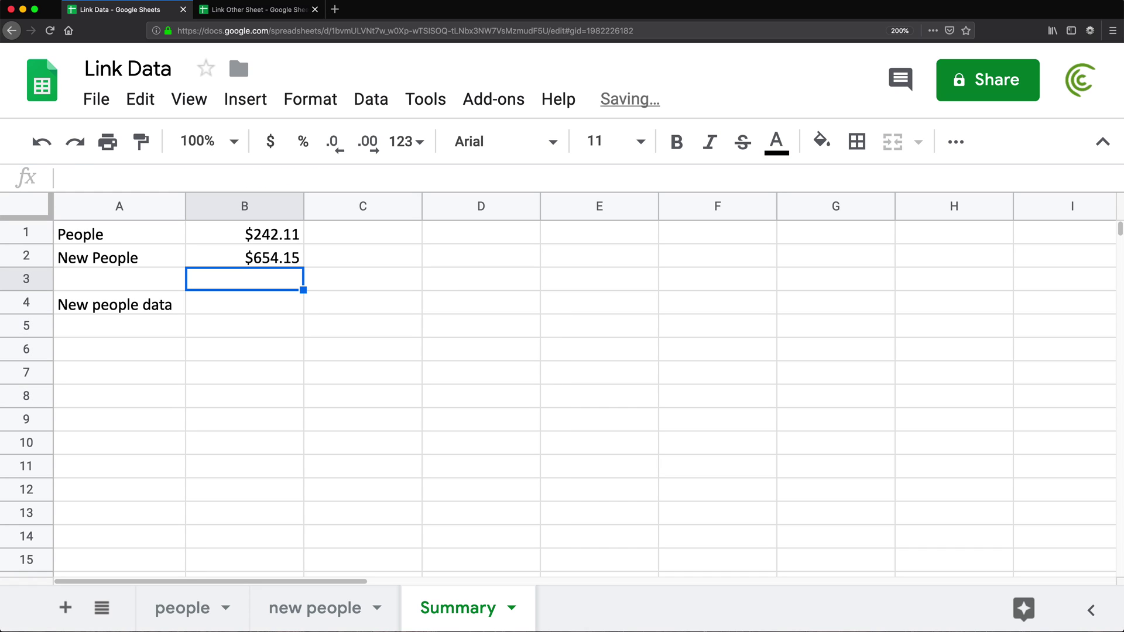
{"action": "key", "text": "Down"}
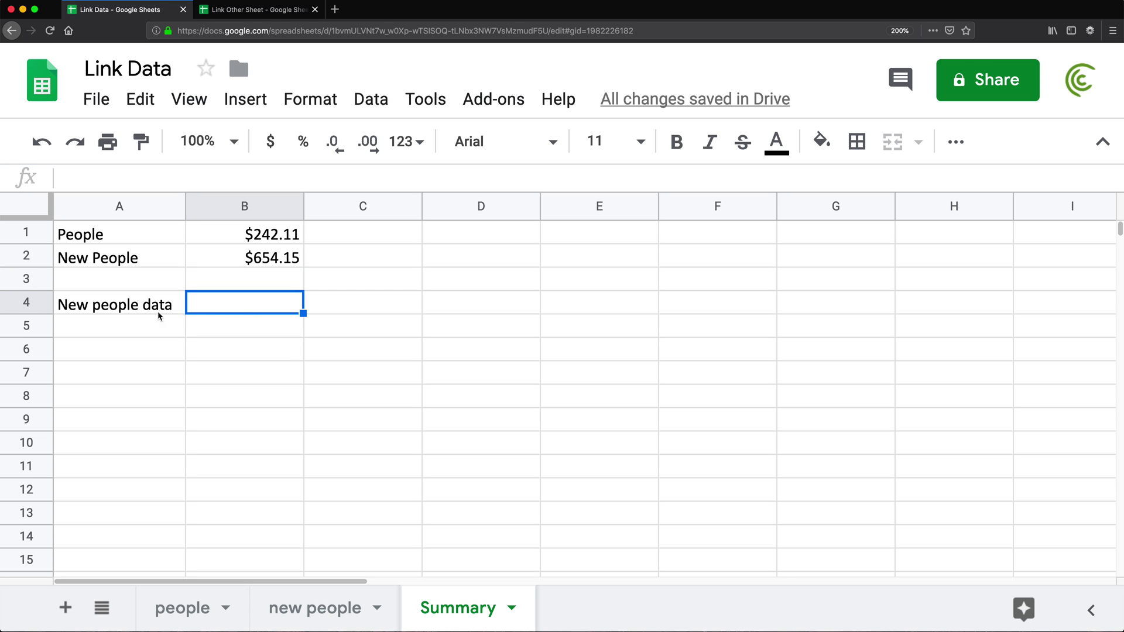
- Review the people and new people sheets' Sales values, then return to Summary
{"action": "left_click", "coordinate": [165, 608]}
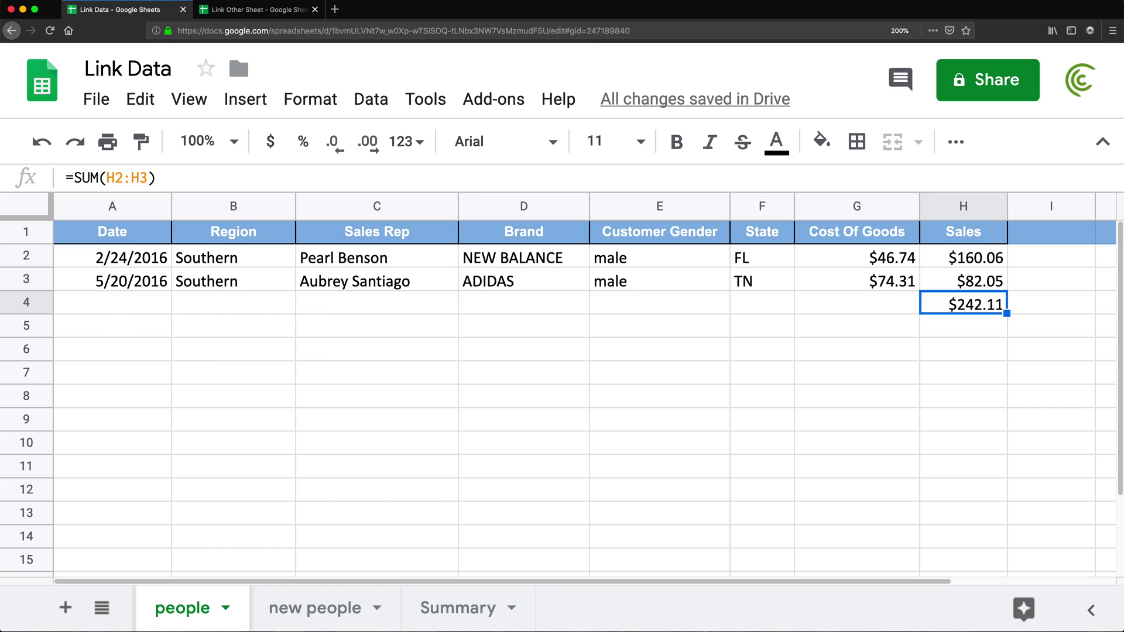
{"action": "left_click", "coordinate": [315, 608]}
{"action": "left_click_drag", "start_coordinate": [969, 258], "coordinate": [972, 341]}
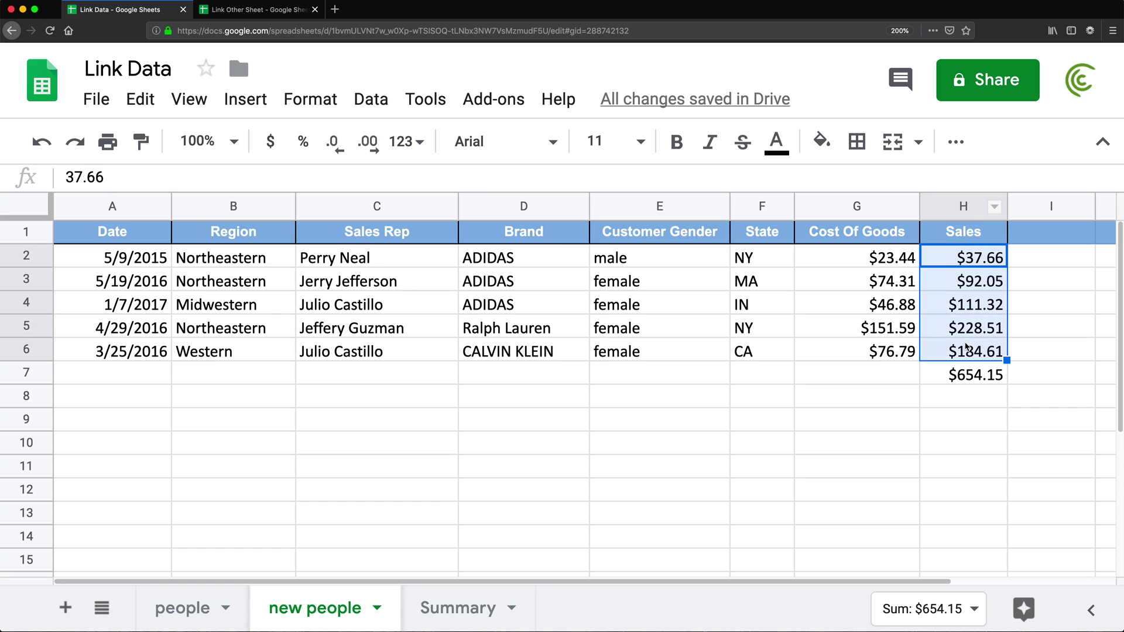
{"action": "left_click", "coordinate": [461, 615]}
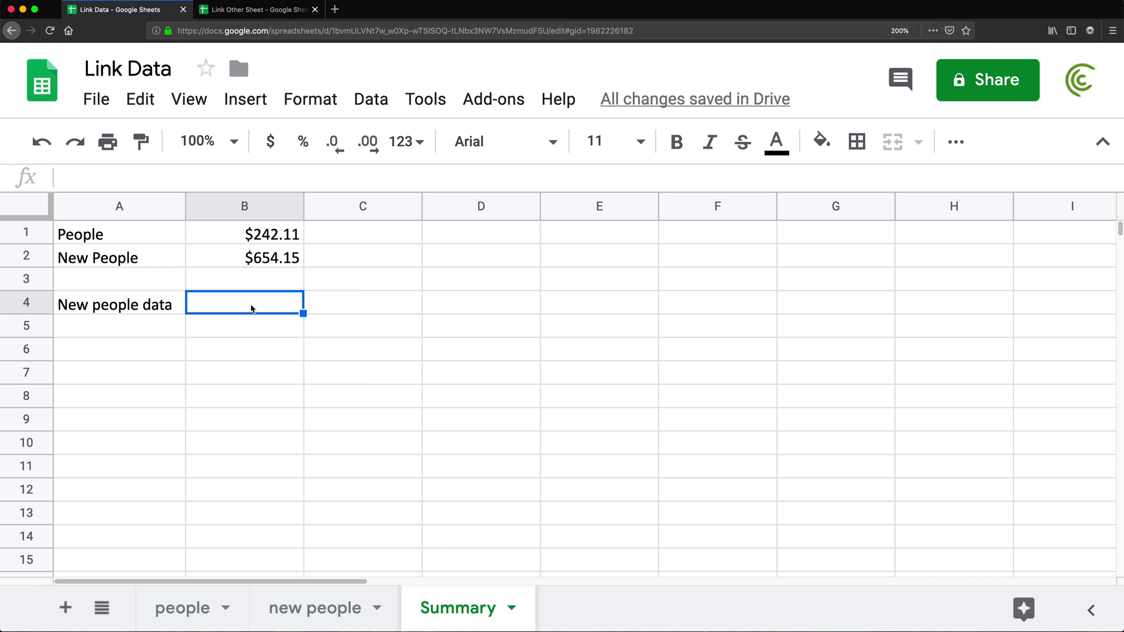
- Enter =SUM('new people'!H2:H6) in Summary's B4 so it shows $654.15
{"action": "type", "text": "=SUM("}
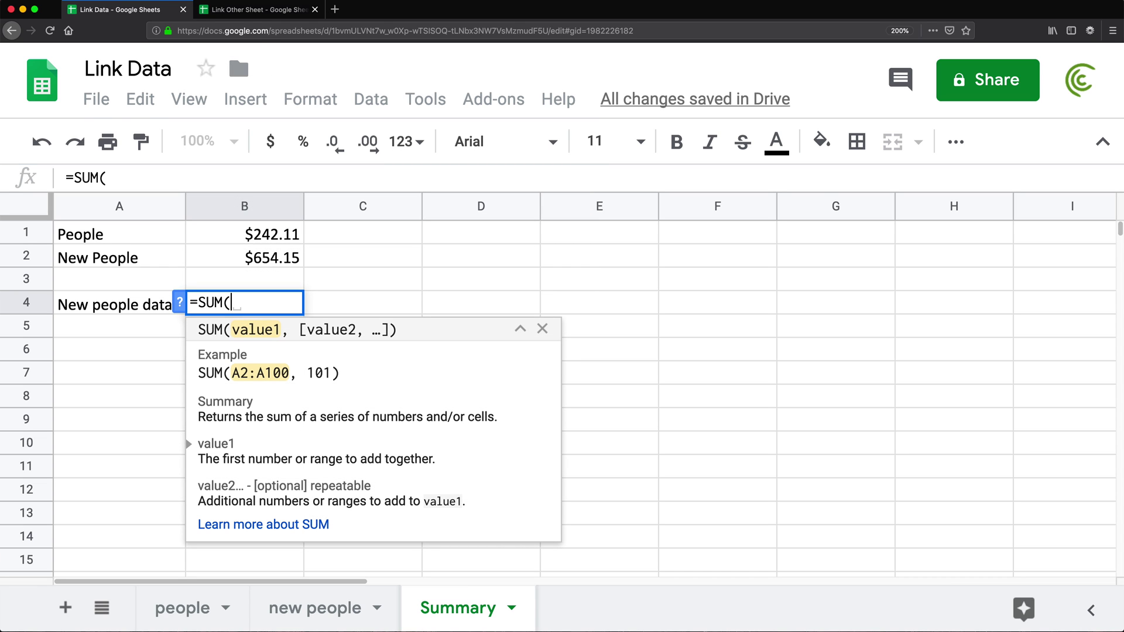
{"action": "type", "text": "'"}
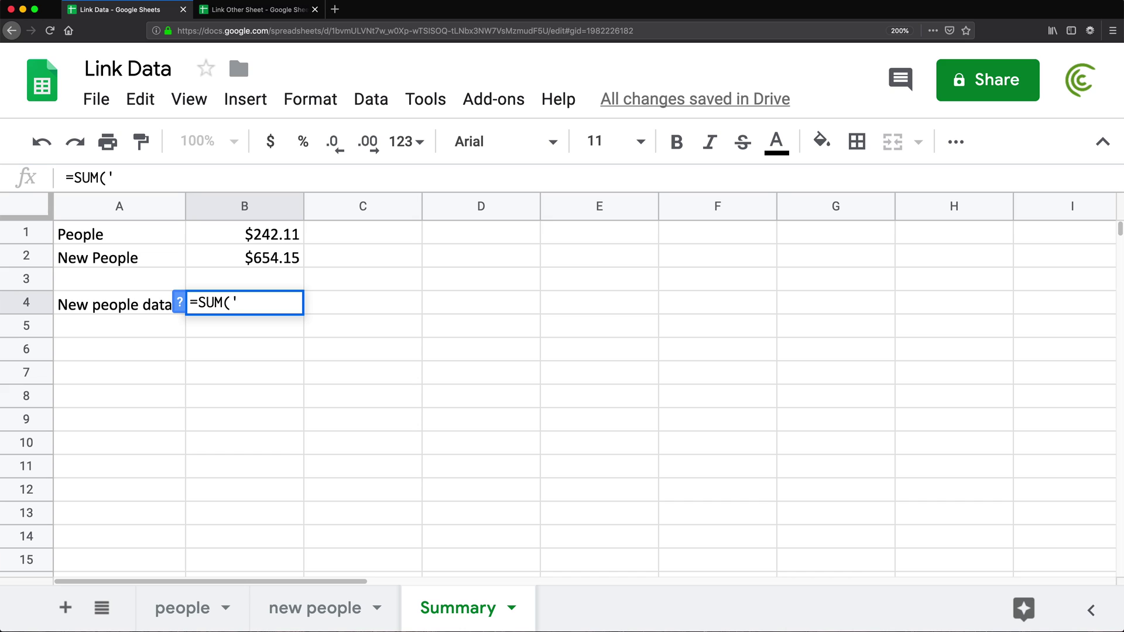
{"action": "type", "text": "new peopl"}
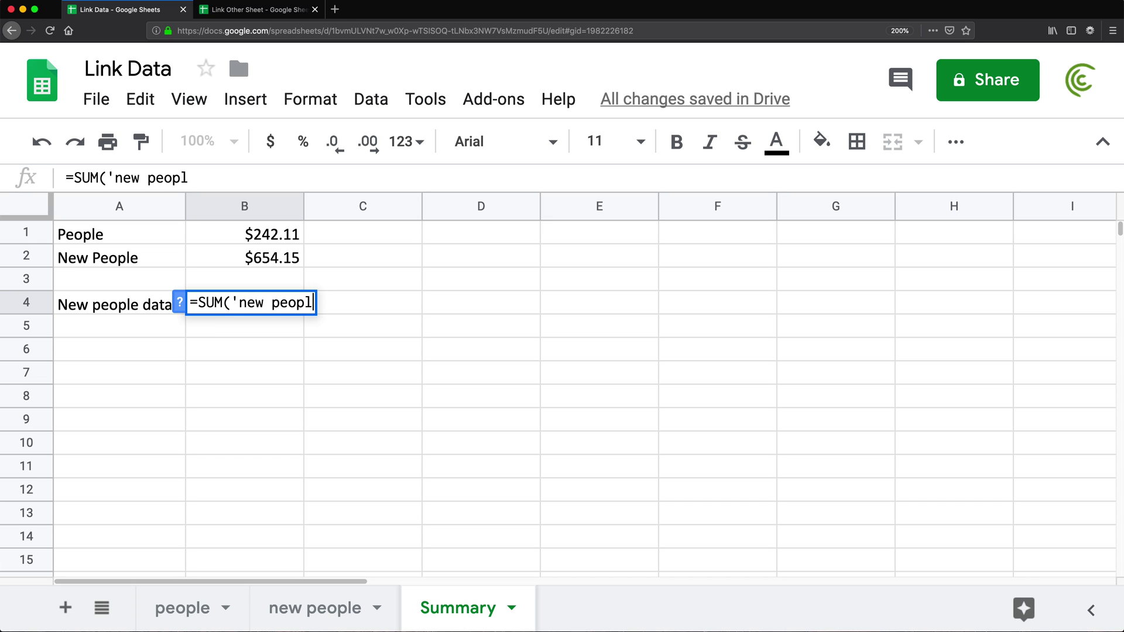
{"action": "type", "text": "e'!"}
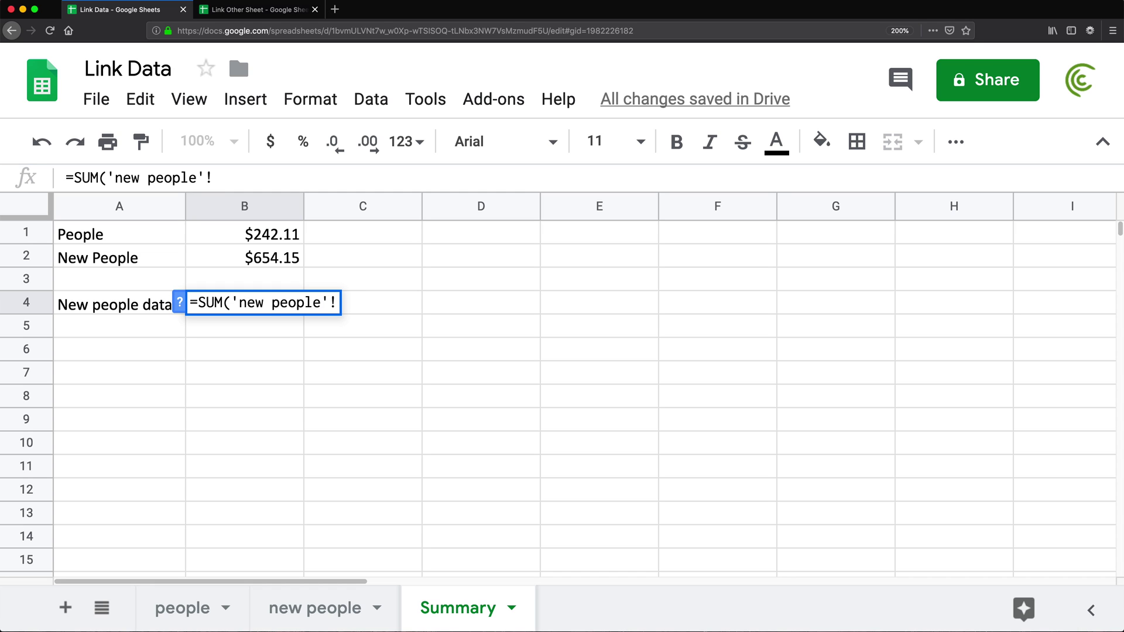
{"action": "type", "text": "H2:"}
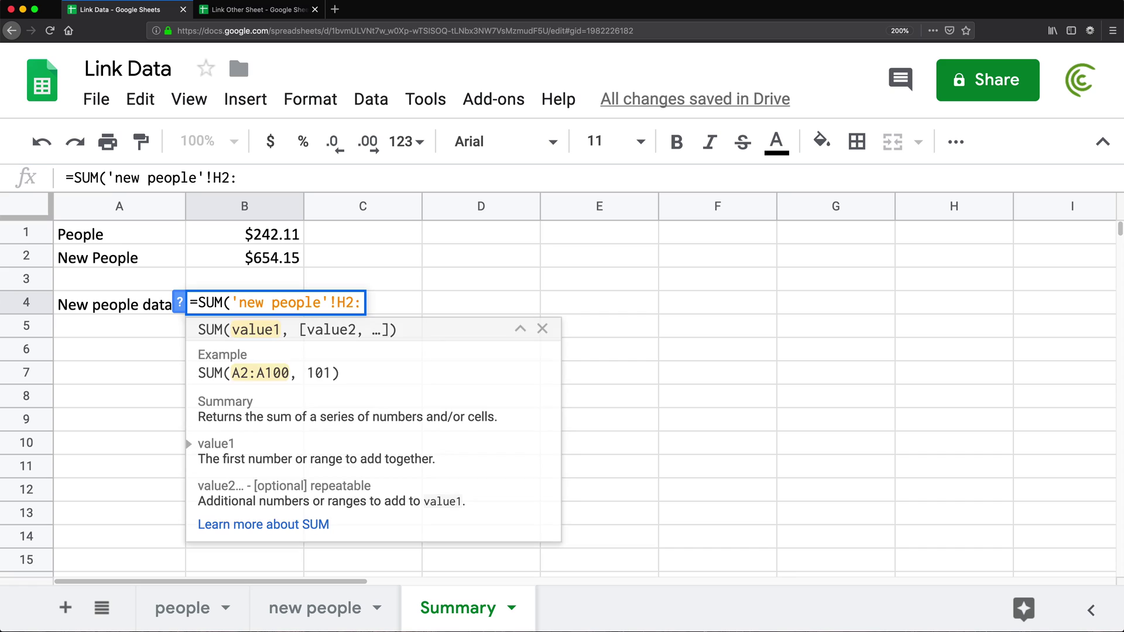
{"action": "type", "text": "H6)"}
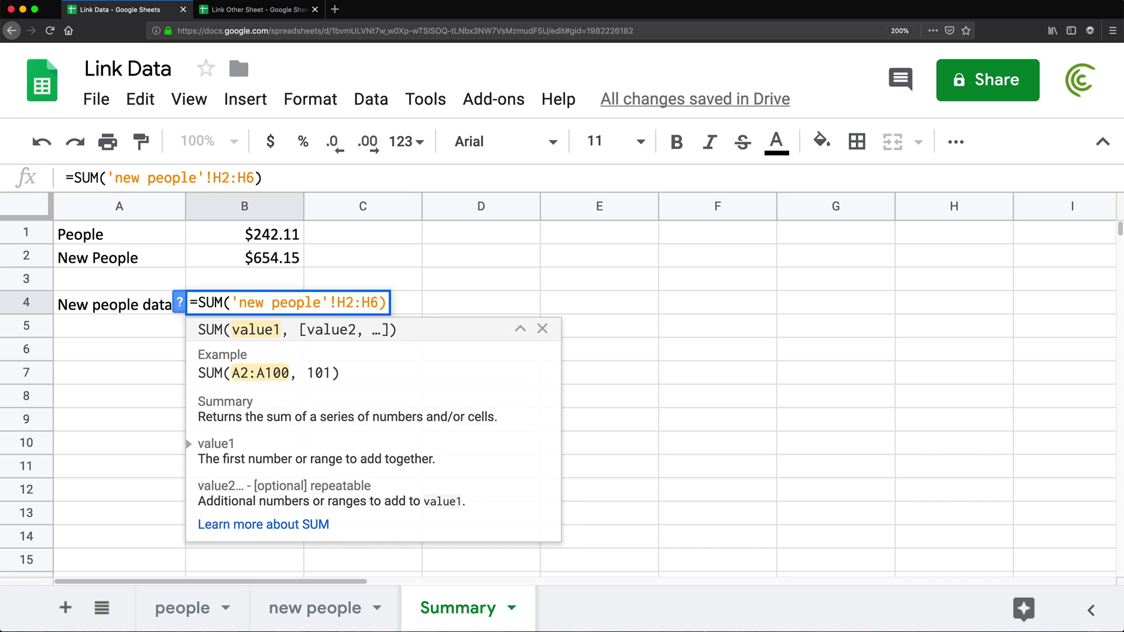
{"action": "key", "text": "Return"}
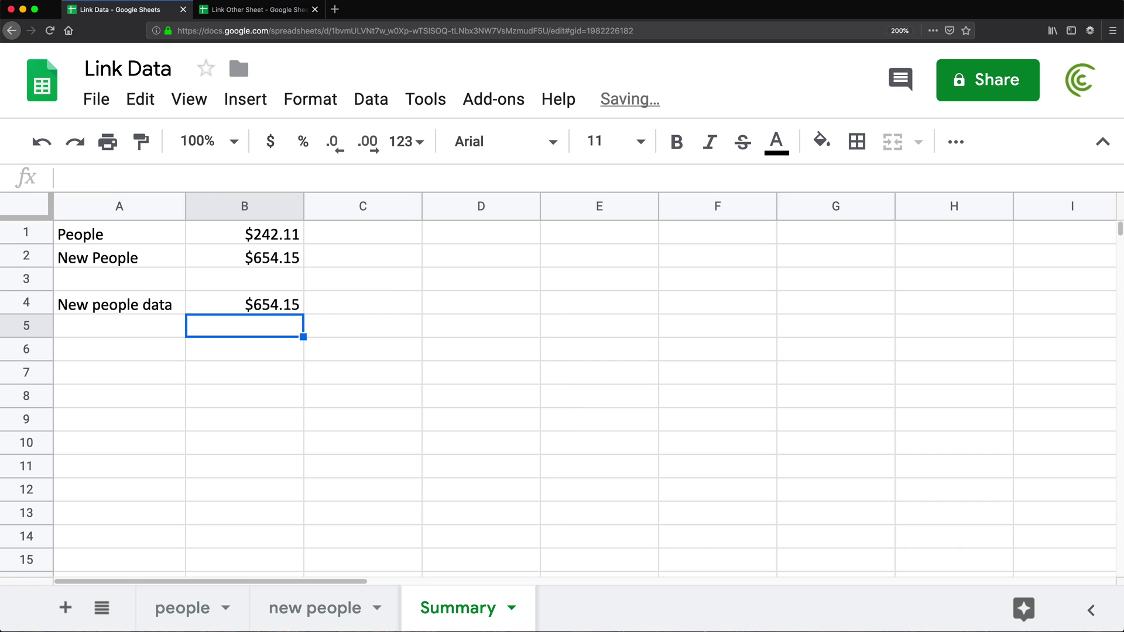
- Inspect the formulas in Summary's B4 and B2, leaving them unchanged
{"action": "left_click", "coordinate": [273, 304]}
{"action": "left_click", "coordinate": [276, 261]}
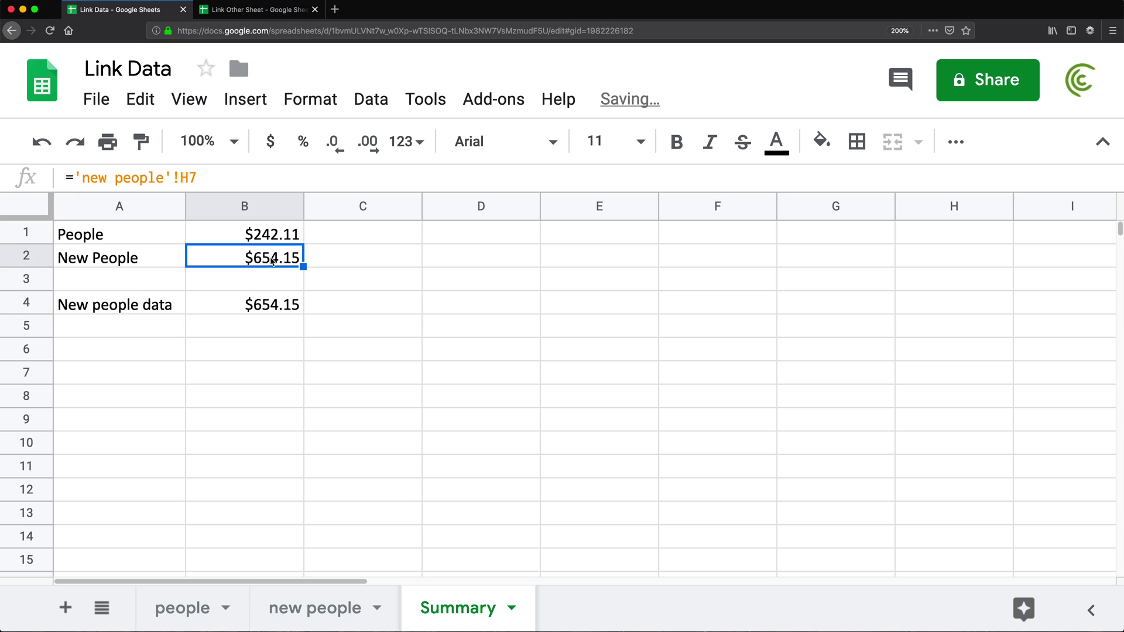
{"action": "left_click", "coordinate": [262, 306]}
{"action": "double_click", "coordinate": [261, 306]}
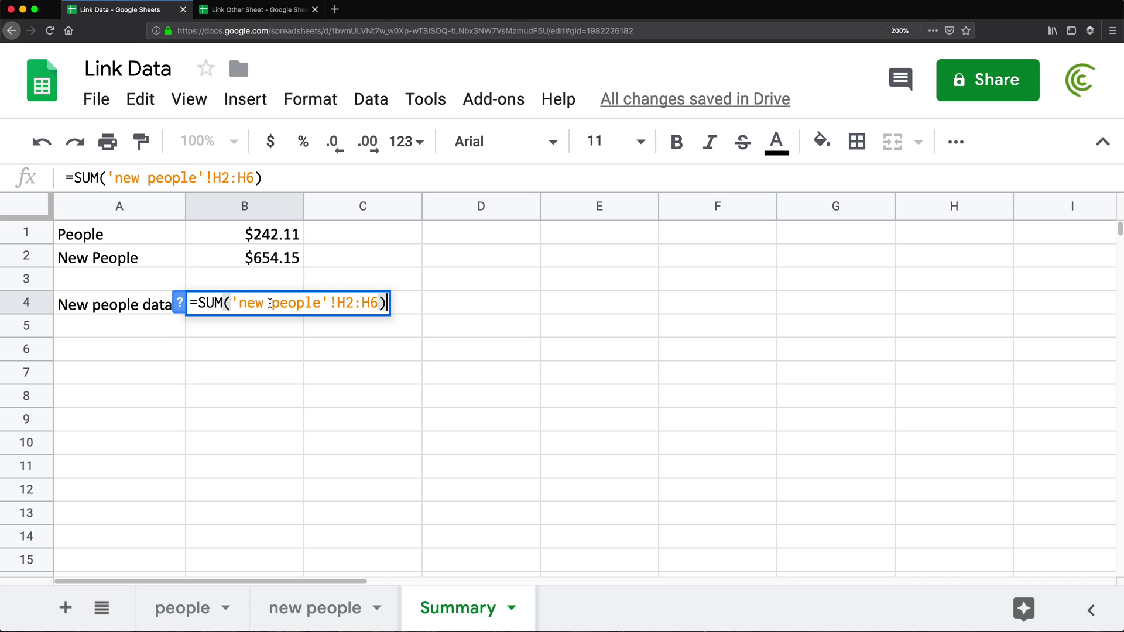
{"action": "key", "text": "Return"}
- Delete the SUM total from H7 on the new people sheet
{"action": "left_click", "coordinate": [307, 607]}
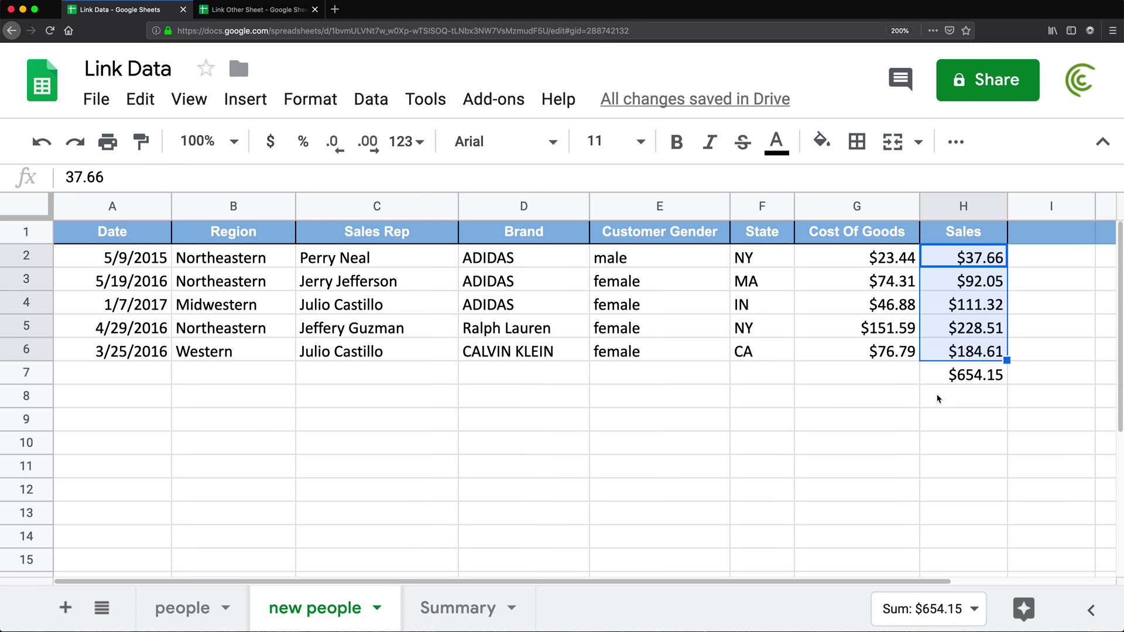
{"action": "left_click", "coordinate": [943, 375]}
{"action": "key", "text": "Delete"}
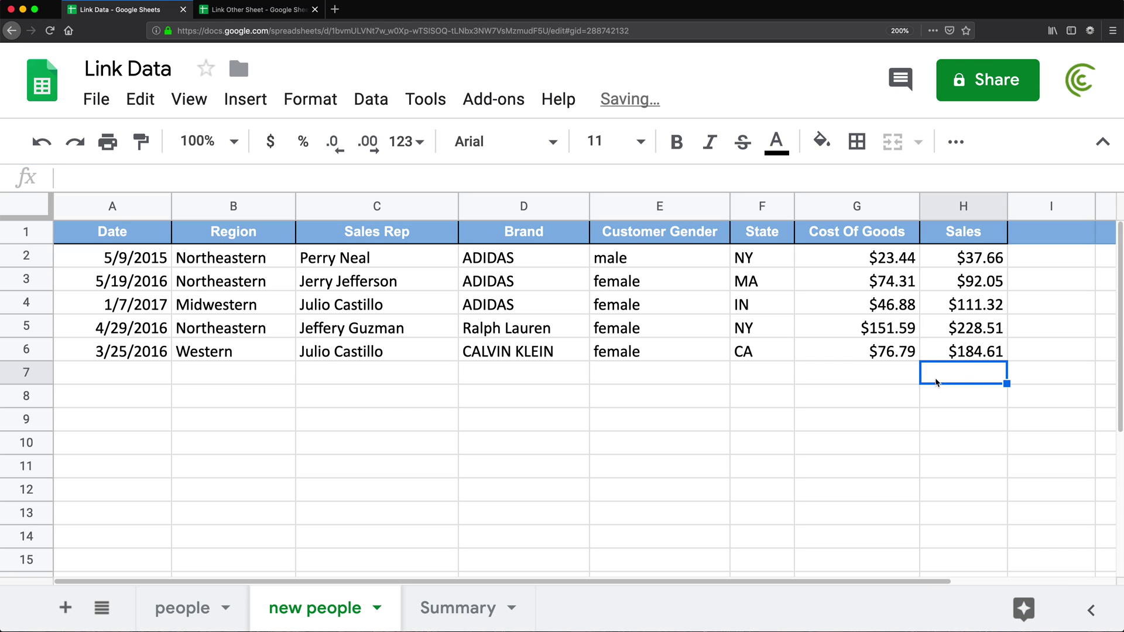
- Recheck B4 on Summary and recommit B2's ='new people'!H7 link
{"action": "left_click", "coordinate": [468, 609]}
{"action": "left_click", "coordinate": [251, 306]}
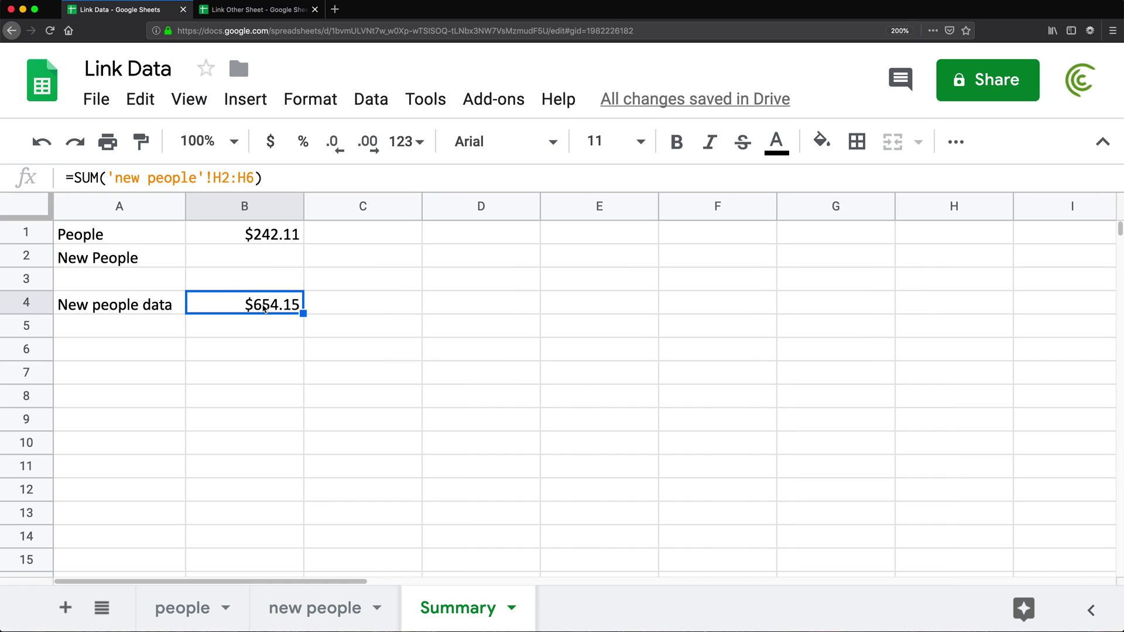
{"action": "left_click", "coordinate": [234, 259]}
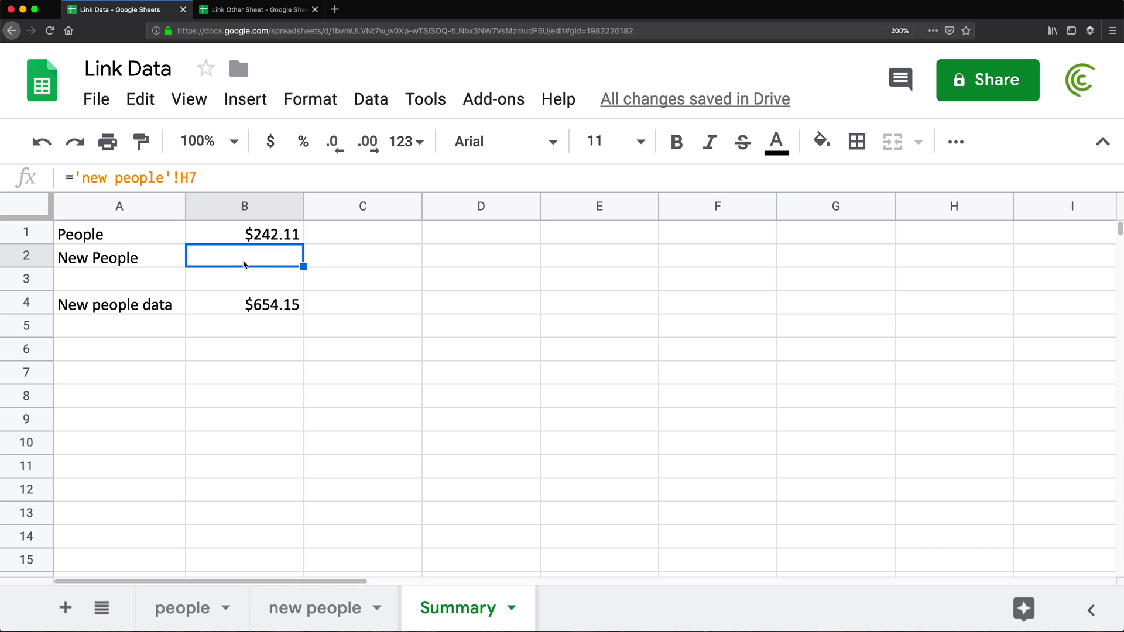
{"action": "double_click", "coordinate": [268, 262]}
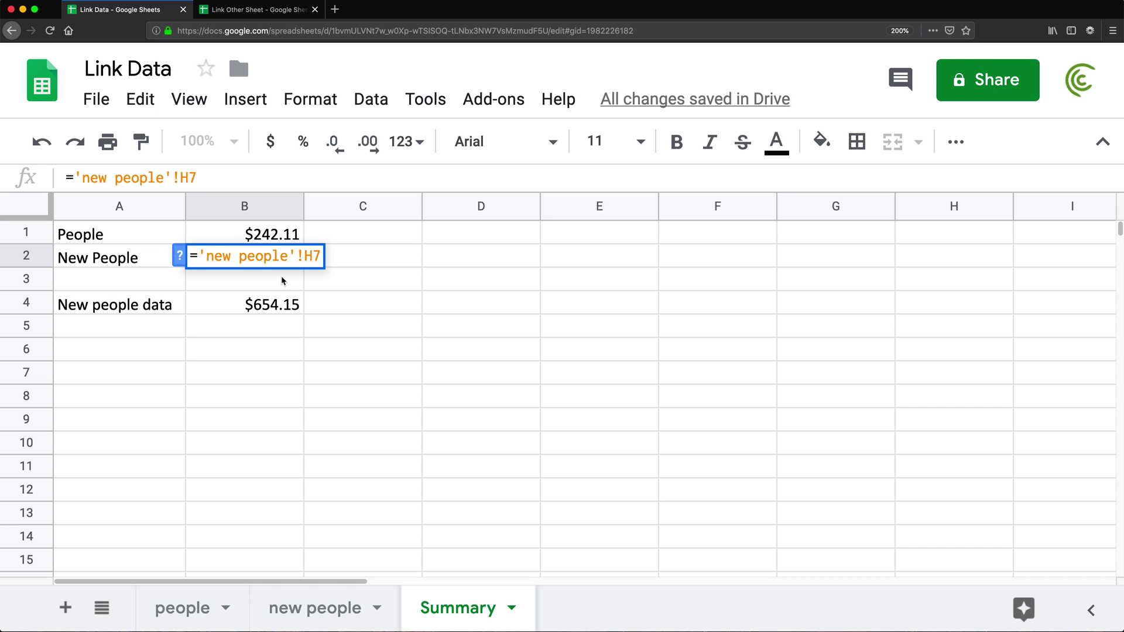
{"action": "key", "text": "Return"}
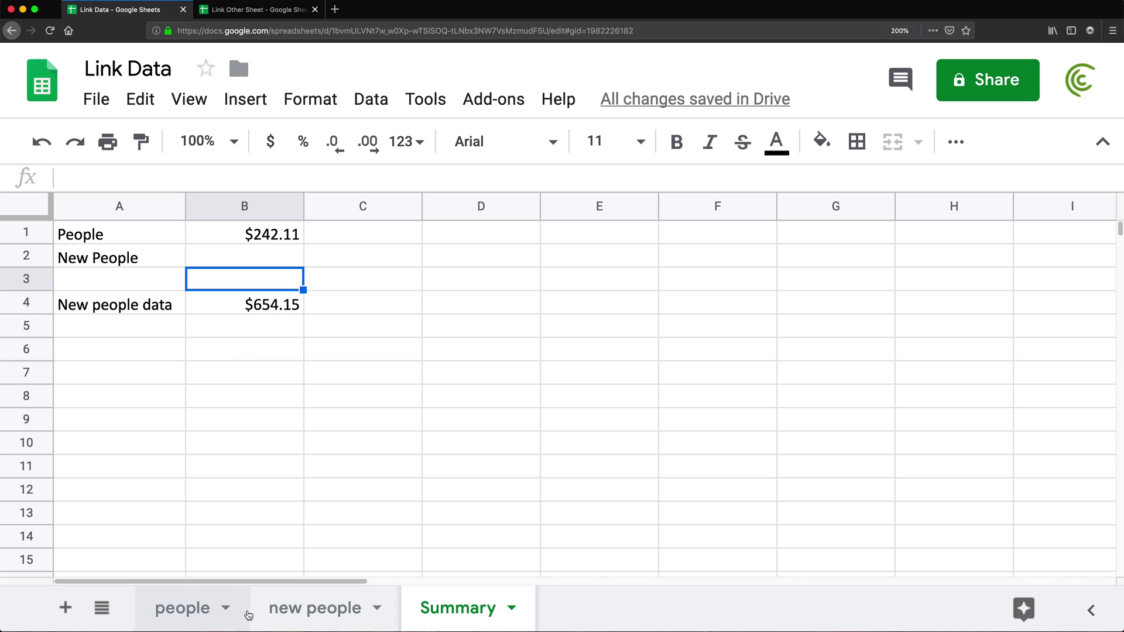
{"action": "left_click", "coordinate": [279, 612]}
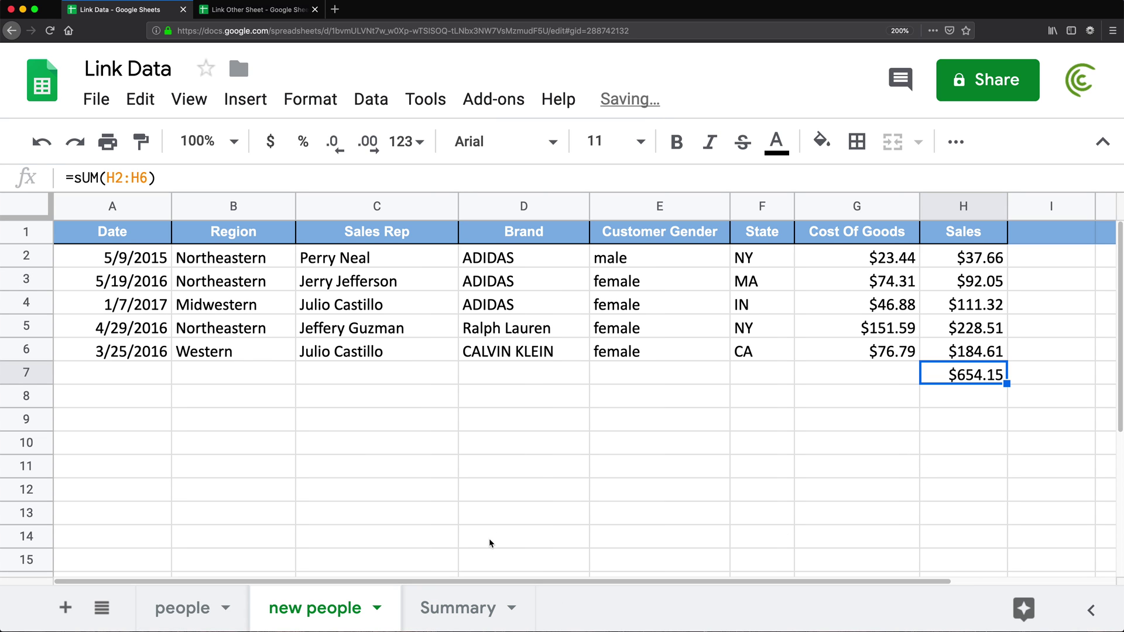
- Inspect the People and New People formulas in Summary's B1 and B2
{"action": "left_click", "coordinate": [460, 610]}
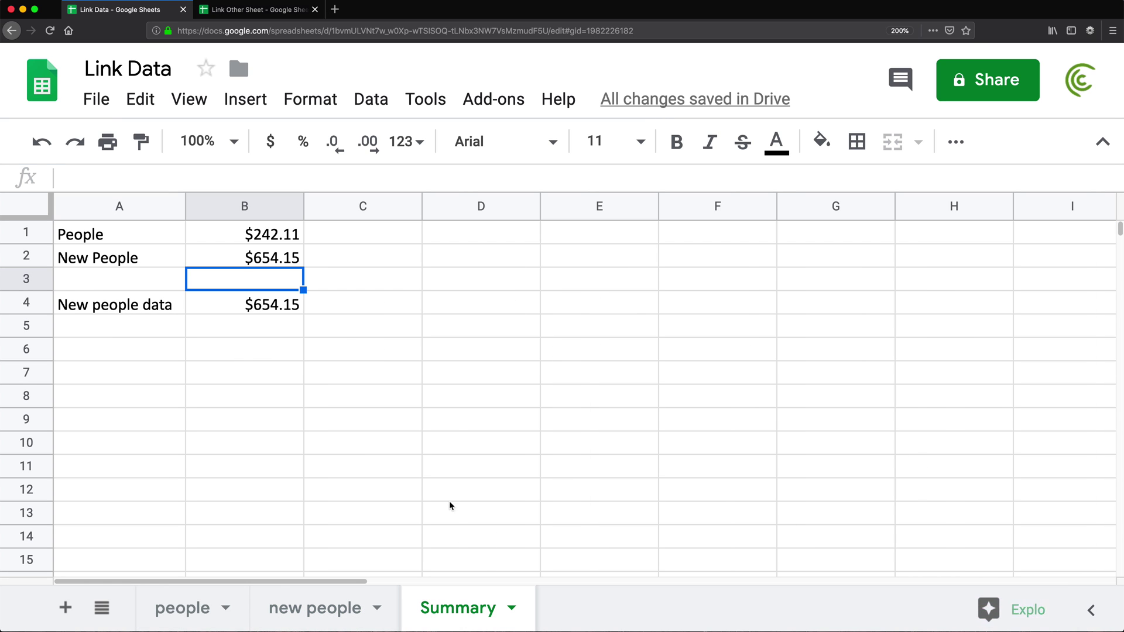
{"action": "key", "text": "Up"}
{"action": "key", "text": "Up"}
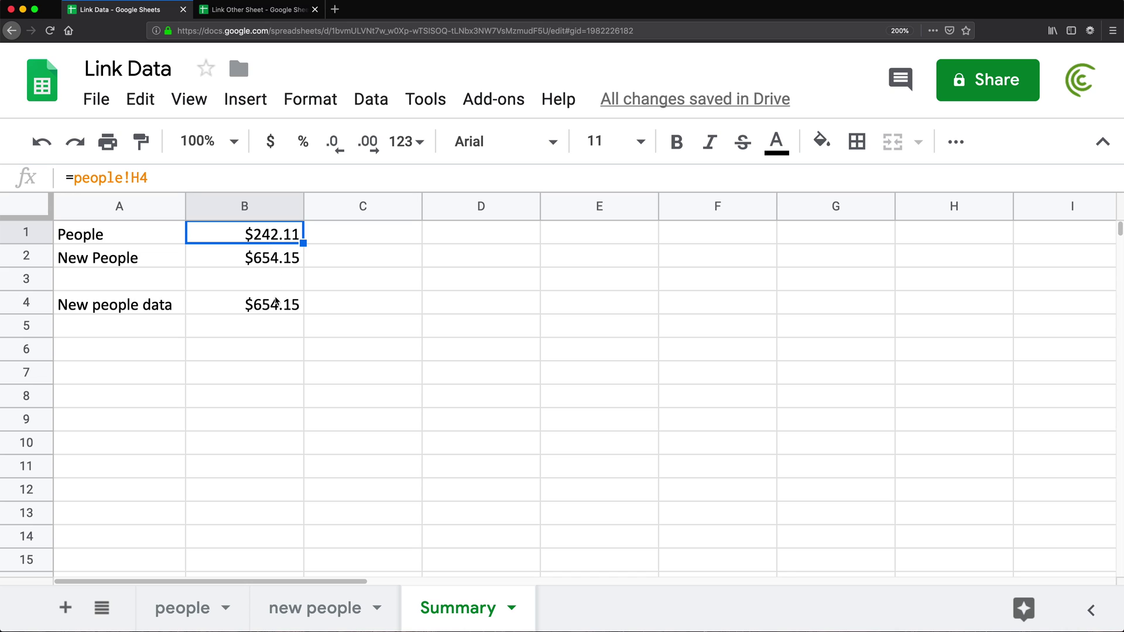
{"action": "double_click", "coordinate": [248, 235]}
{"action": "key", "text": "Return"}
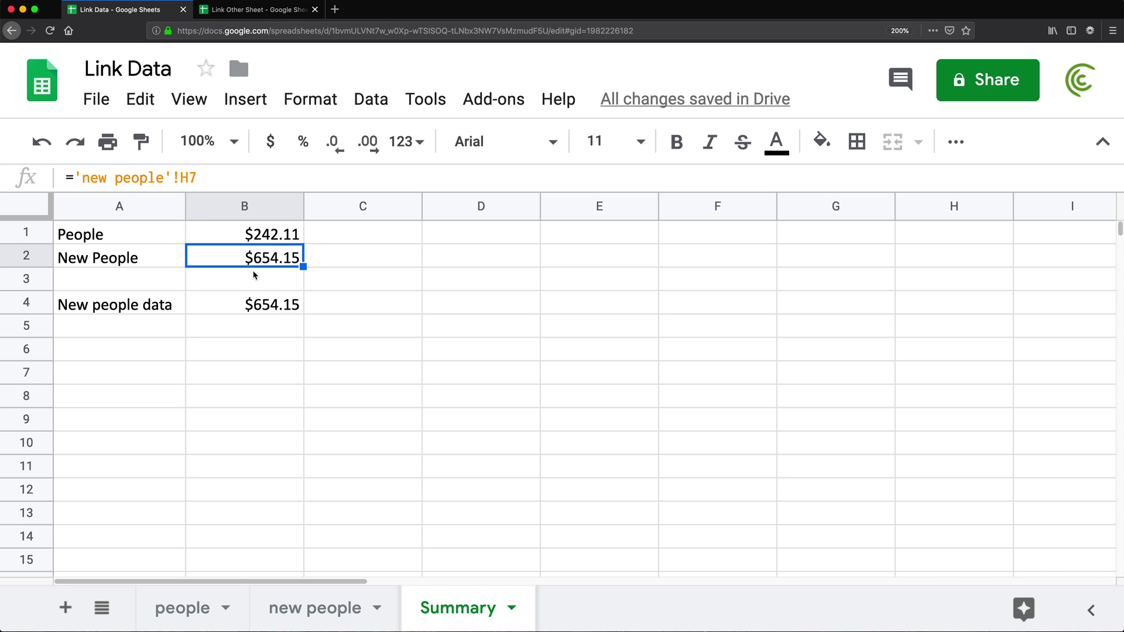
{"action": "double_click", "coordinate": [251, 262]}
{"action": "key", "text": "Return"}
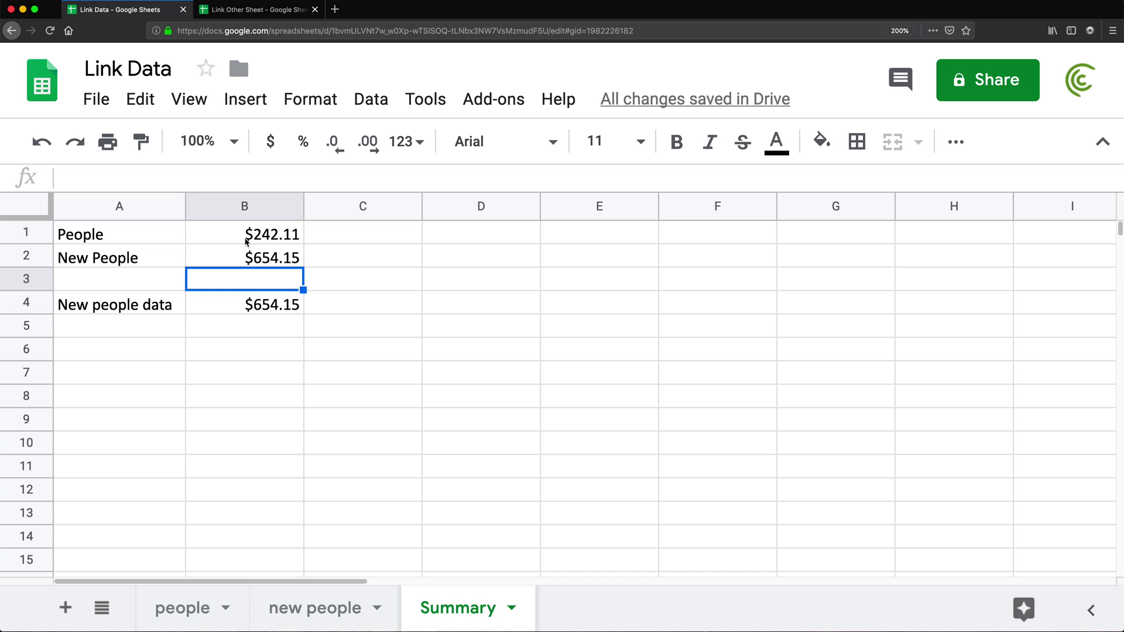
- Clear the totals in B1:B2 and B4, keeping only the column A labels
{"action": "left_click_drag", "start_coordinate": [246, 240], "coordinate": [249, 265]}
{"action": "key", "text": "Delete"}
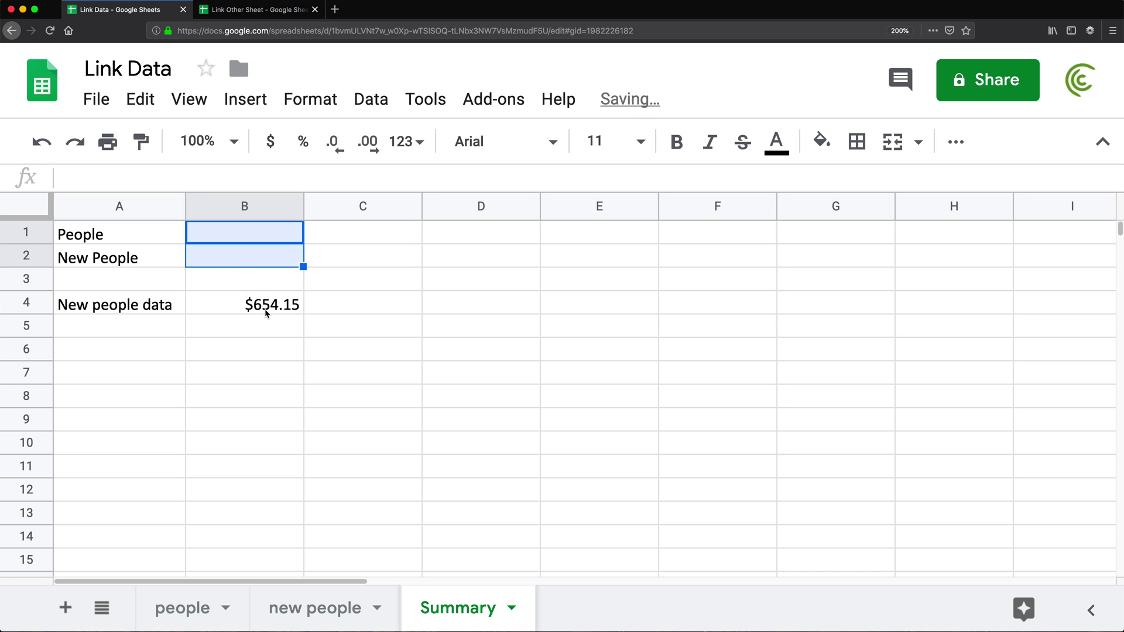
{"action": "left_click", "coordinate": [263, 308]}
{"action": "double_click", "coordinate": [264, 309]}
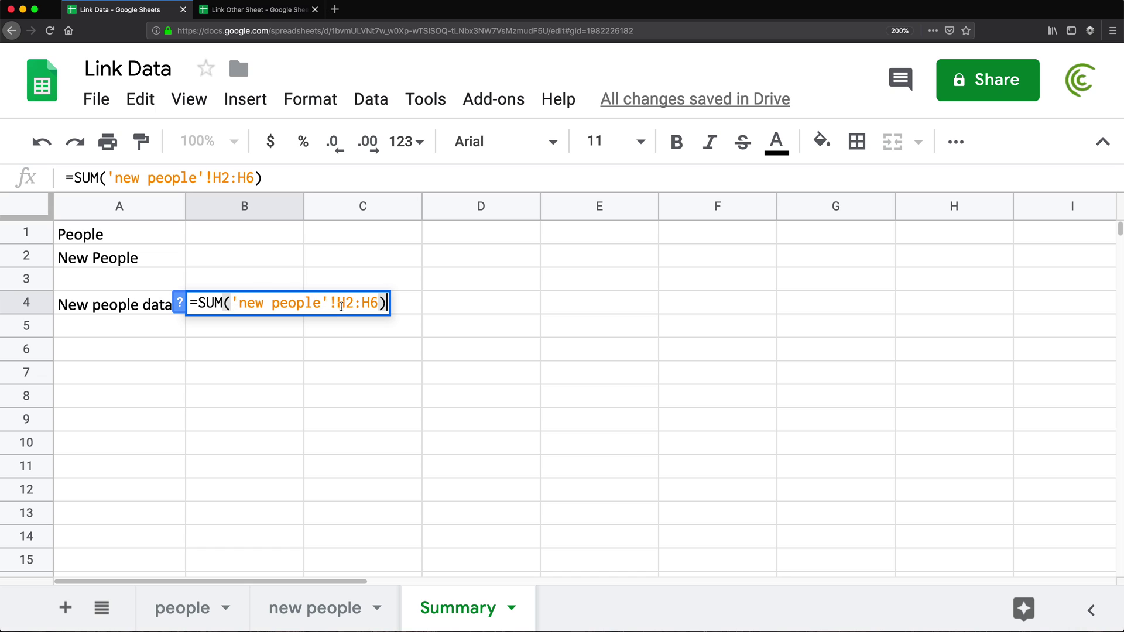
{"action": "key", "text": "Escape"}
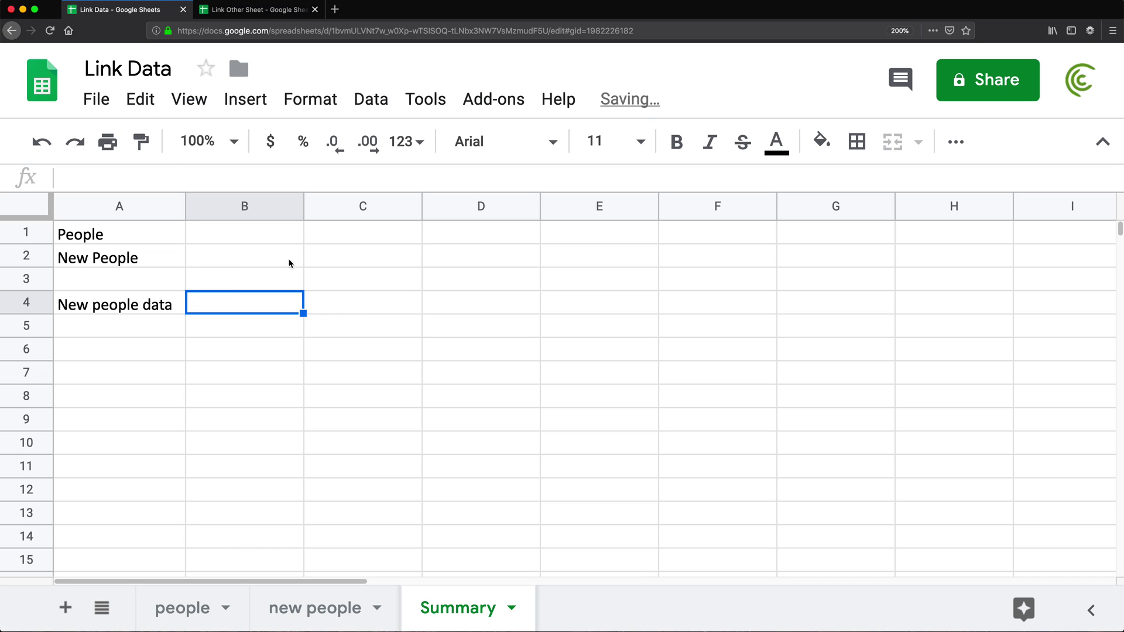
{"action": "left_click", "coordinate": [251, 242]}
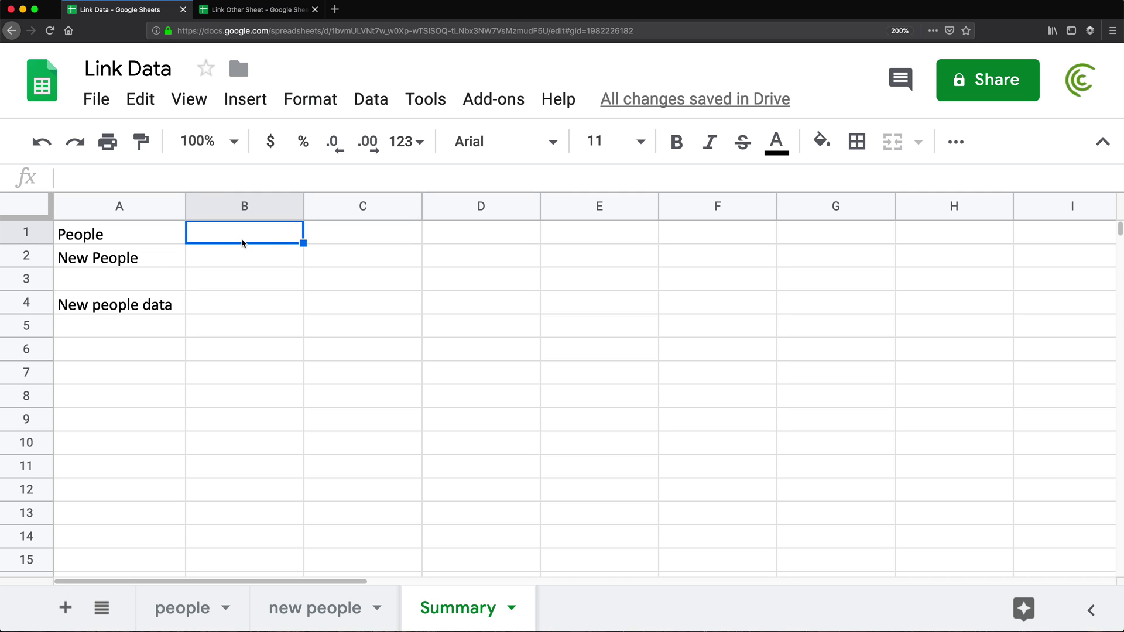
- Link Summary's B1 to the people sheet's H4 with =people!H4, showing $242.11
{"action": "type", "text": "="}
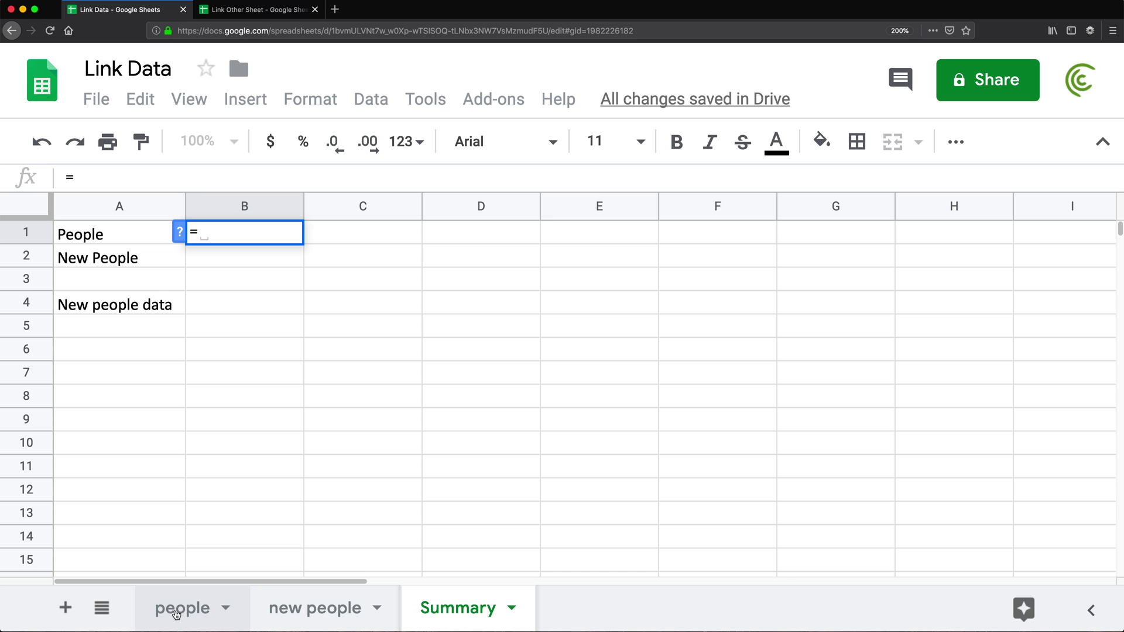
{"action": "left_click", "coordinate": [198, 606]}
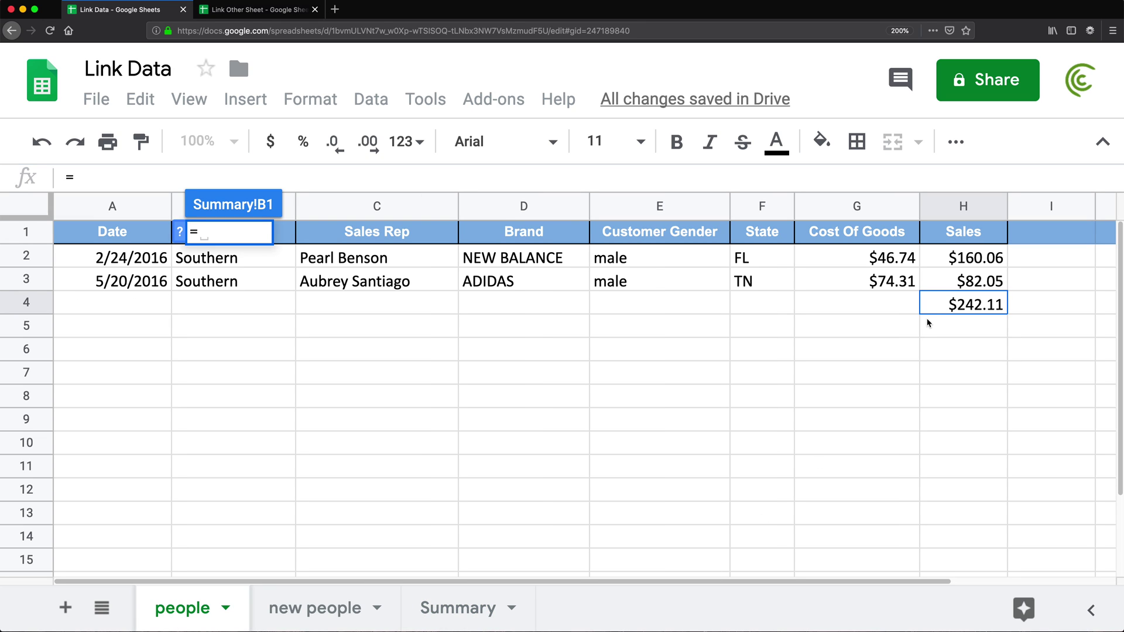
{"action": "left_click", "coordinate": [943, 306]}
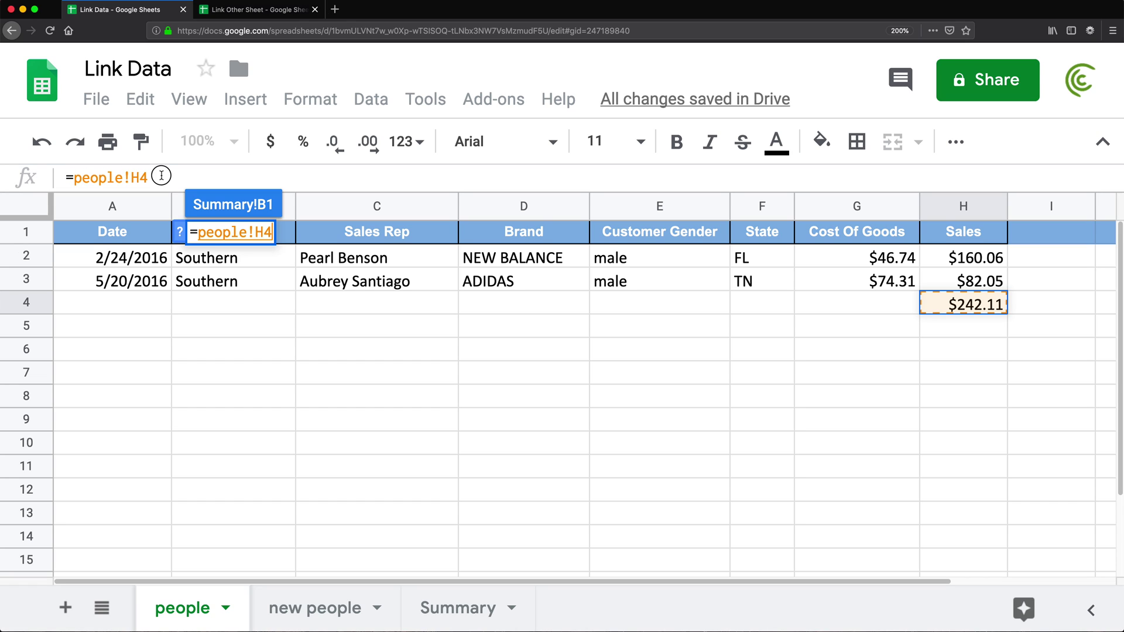
{"action": "key", "text": "Return"}
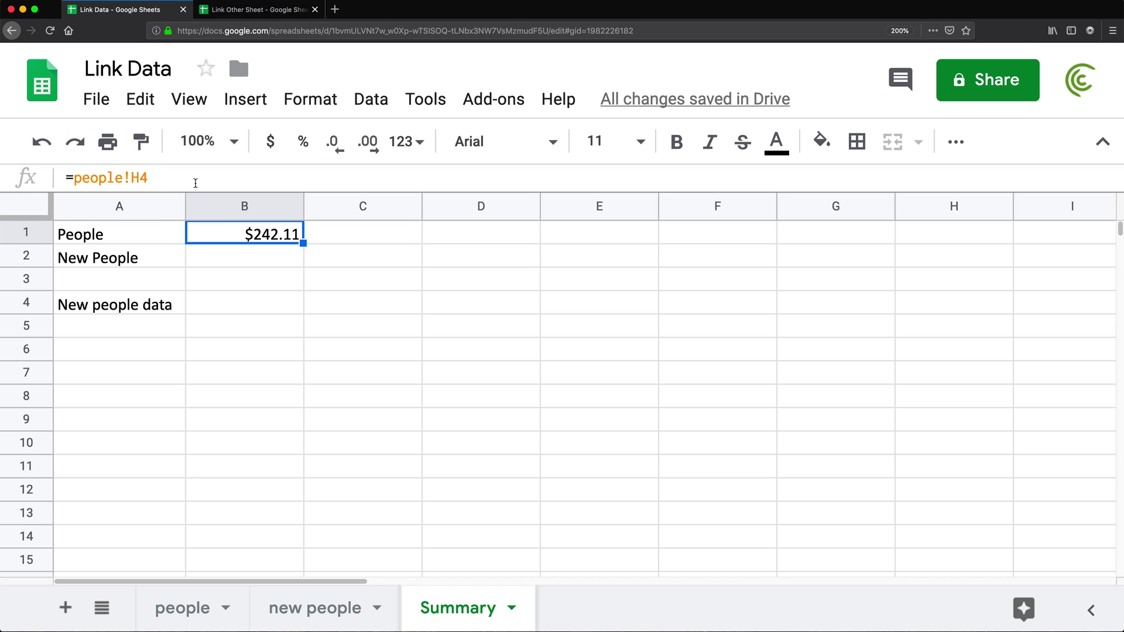
- Link Summary's B2 to the new people sheet's H7 total
{"action": "left_click", "coordinate": [253, 265]}
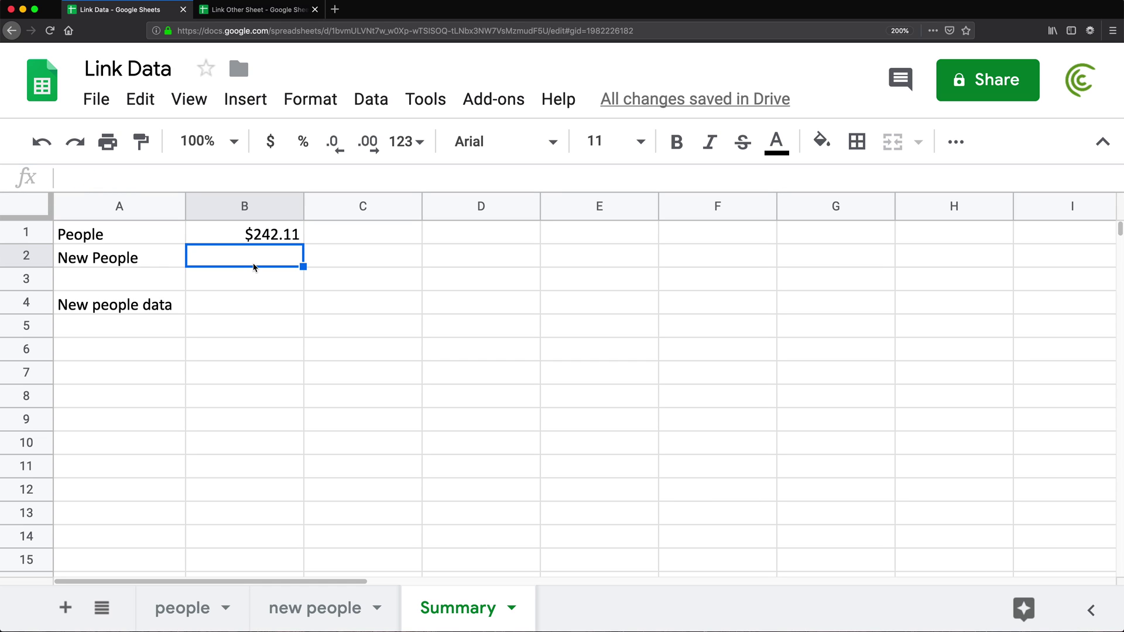
{"action": "type", "text": "="}
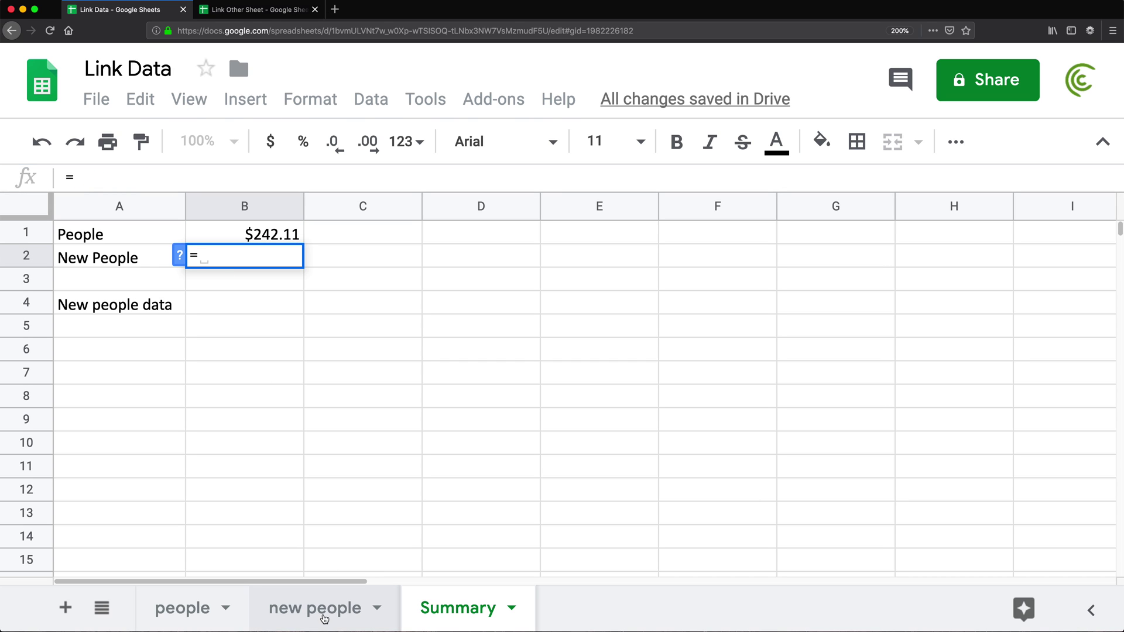
{"action": "left_click", "coordinate": [323, 619]}
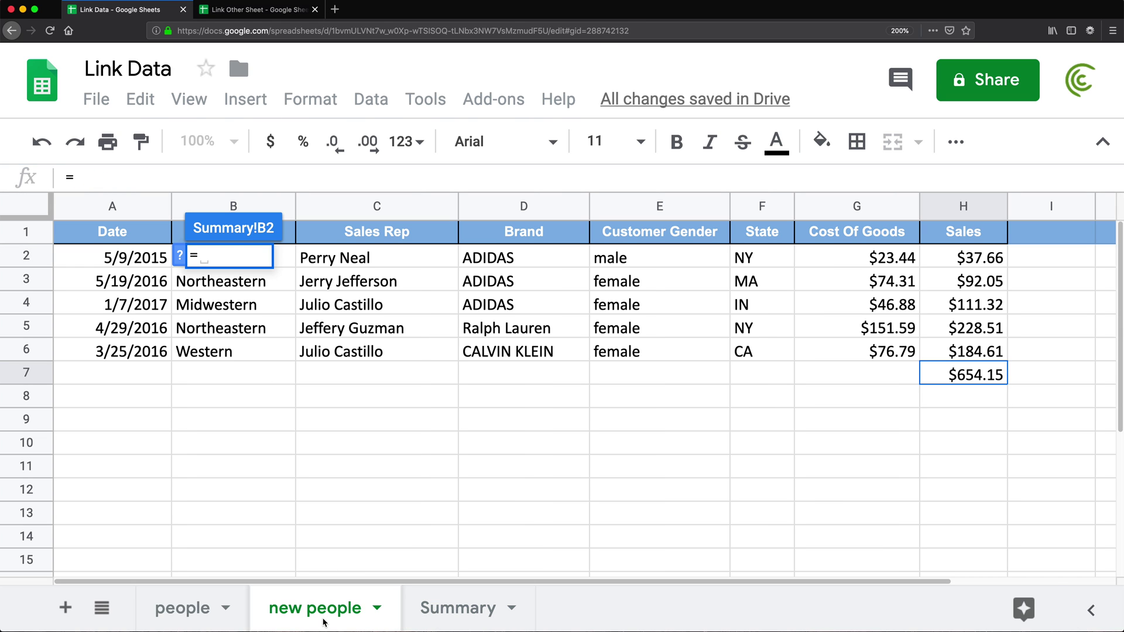
{"action": "left_click", "coordinate": [987, 372]}
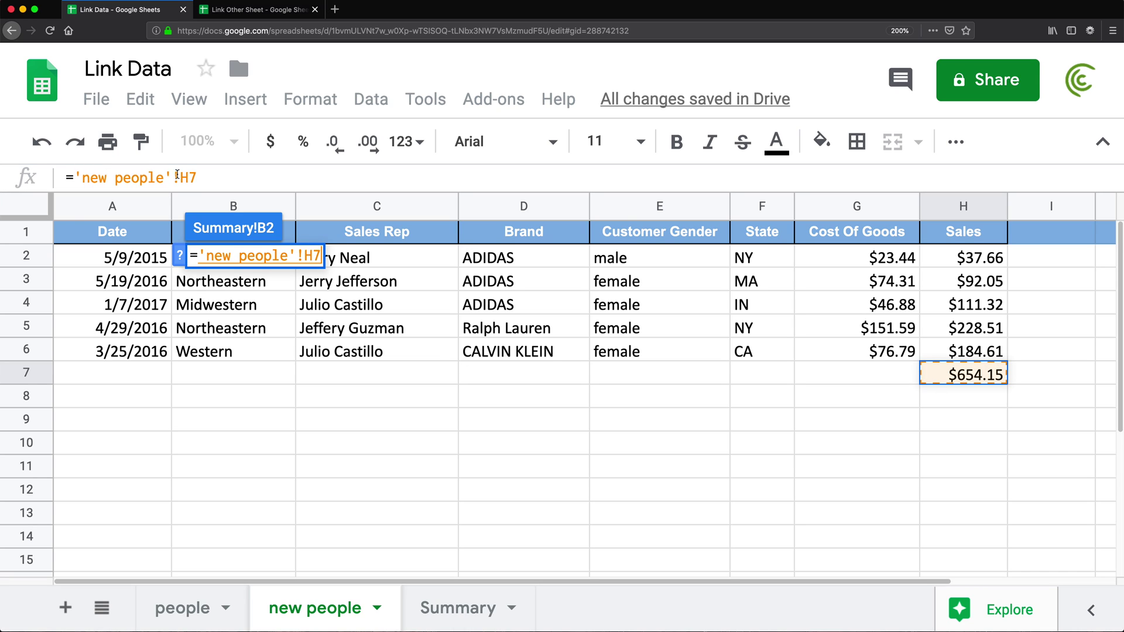
{"action": "left_click", "coordinate": [202, 174]}
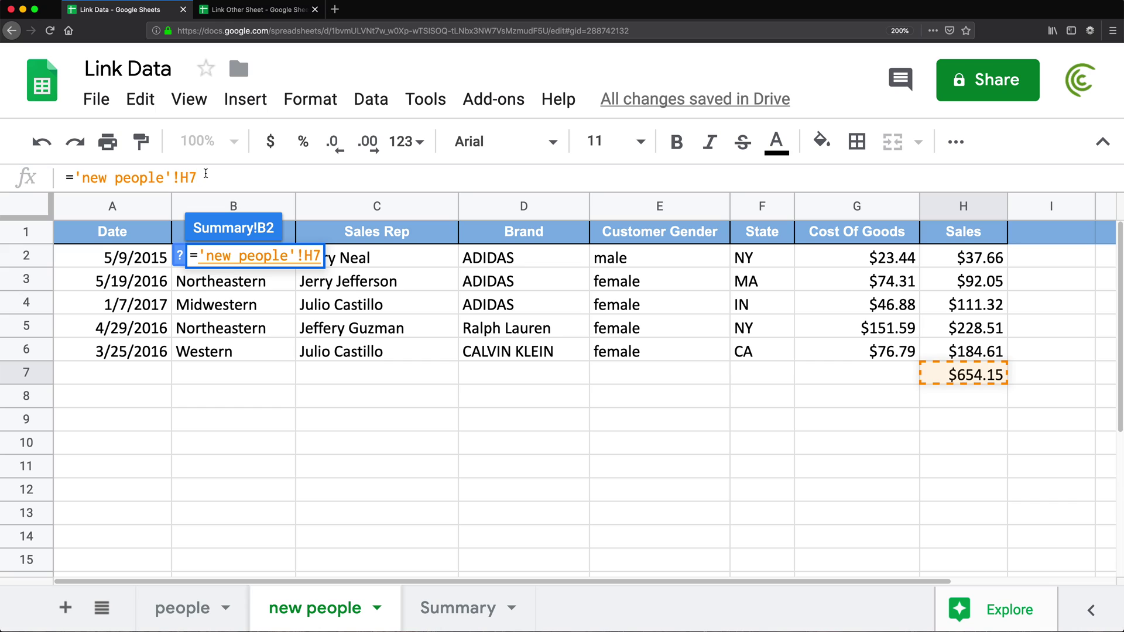
{"action": "key", "text": "Return"}
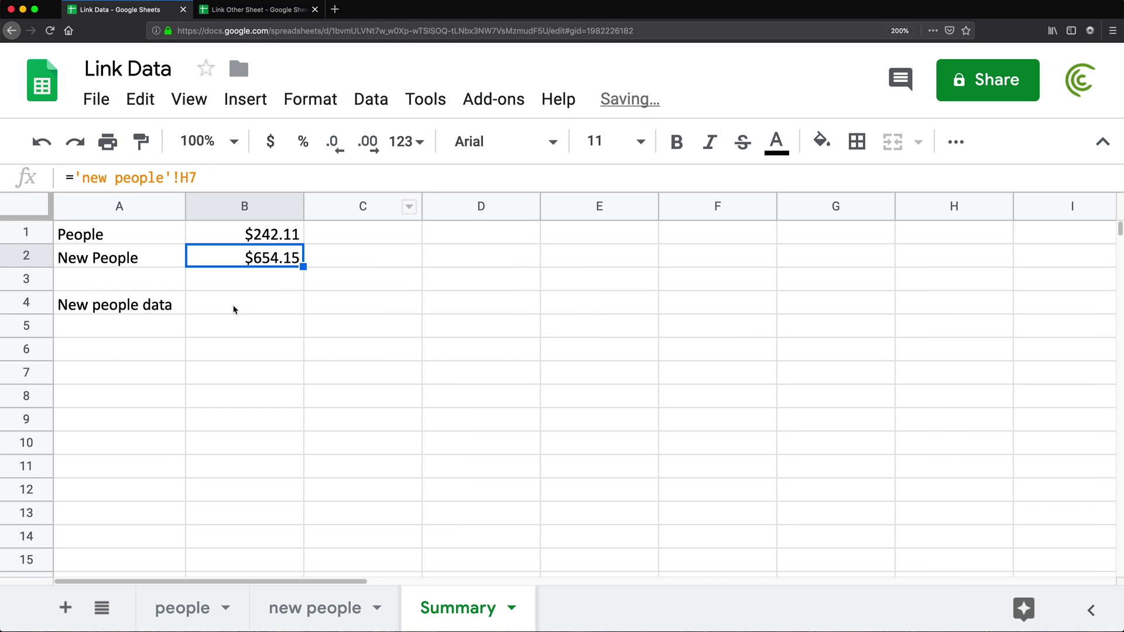
- Enter =SUM('new people'!H2:H6) in B4, showing $654.15
{"action": "left_click", "coordinate": [223, 306]}
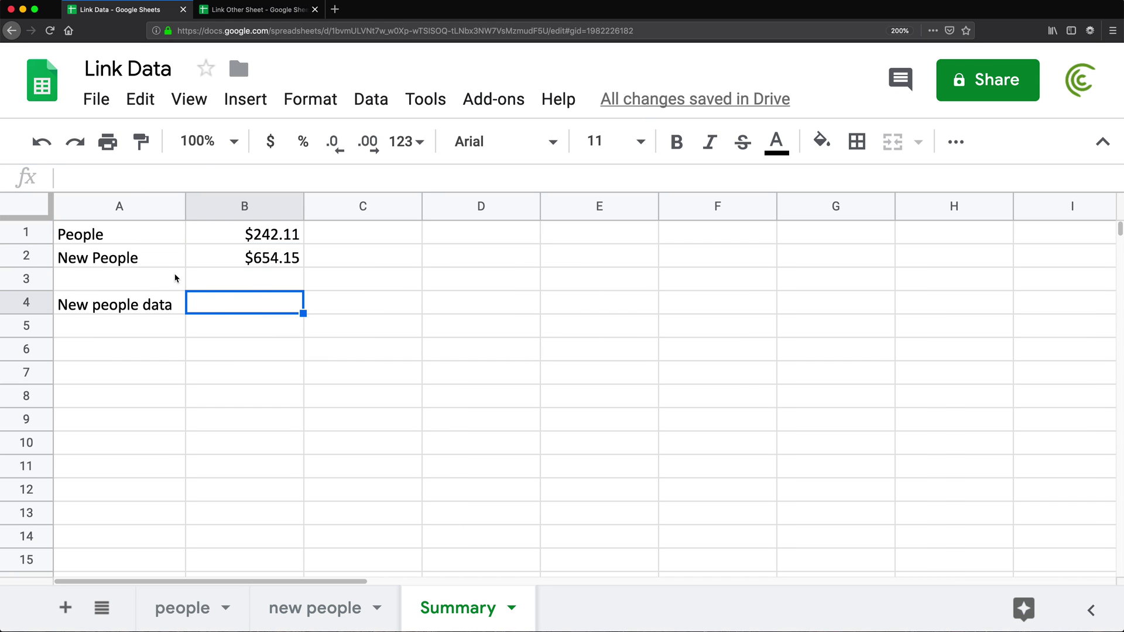
{"action": "type", "text": "=SU"}
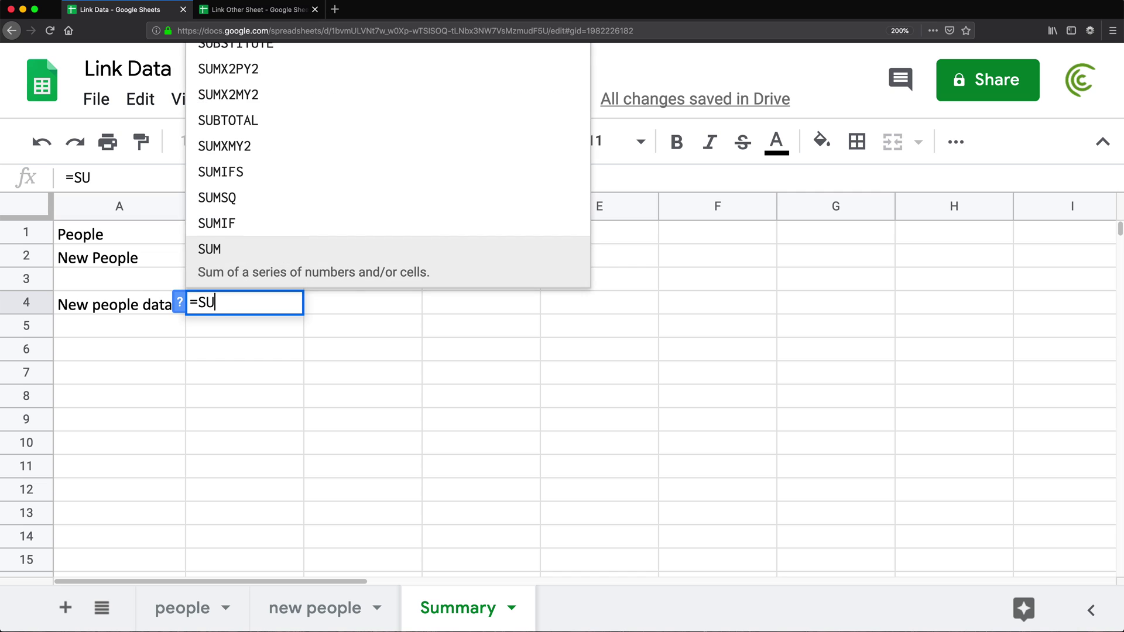
{"action": "type", "text": "M("}
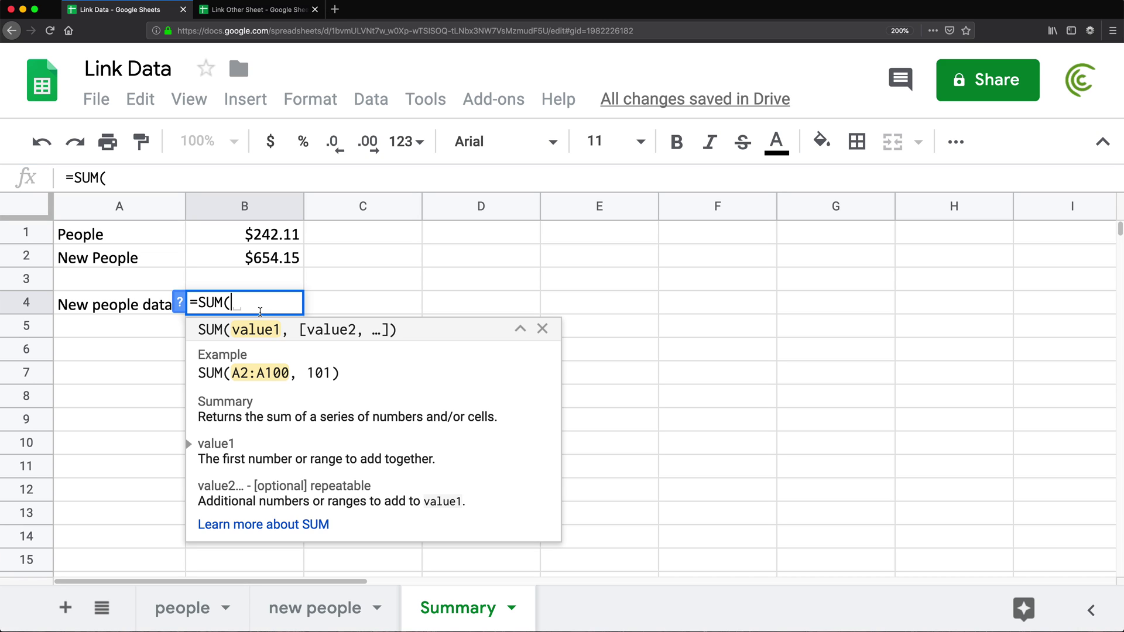
{"action": "left_click", "coordinate": [315, 608]}
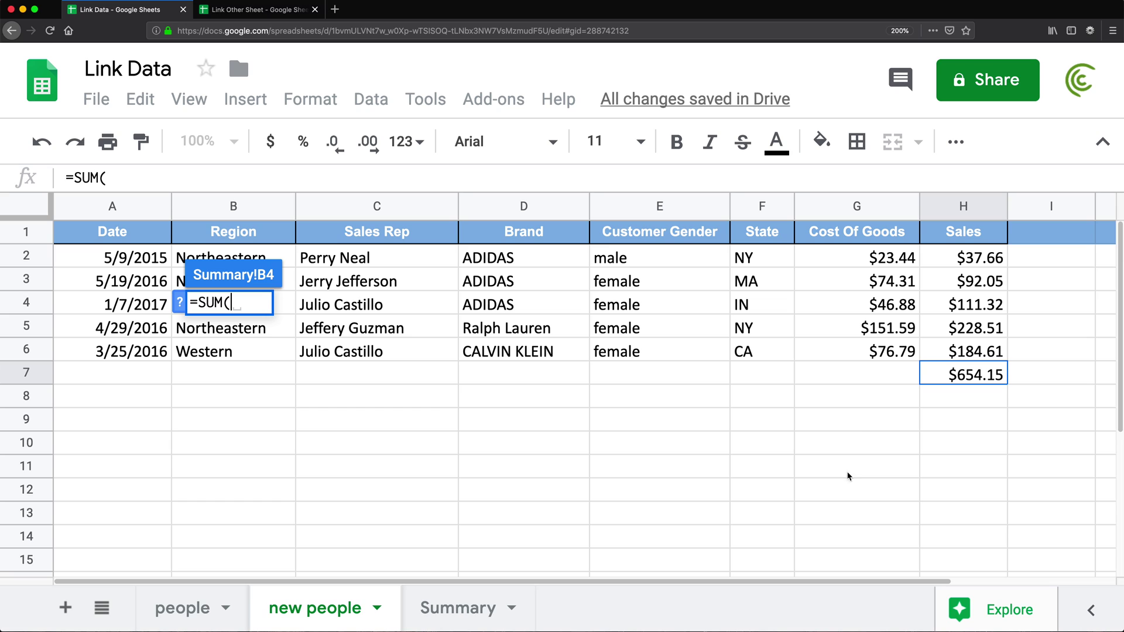
{"action": "left_click_drag", "start_coordinate": [966, 258], "coordinate": [961, 350]}
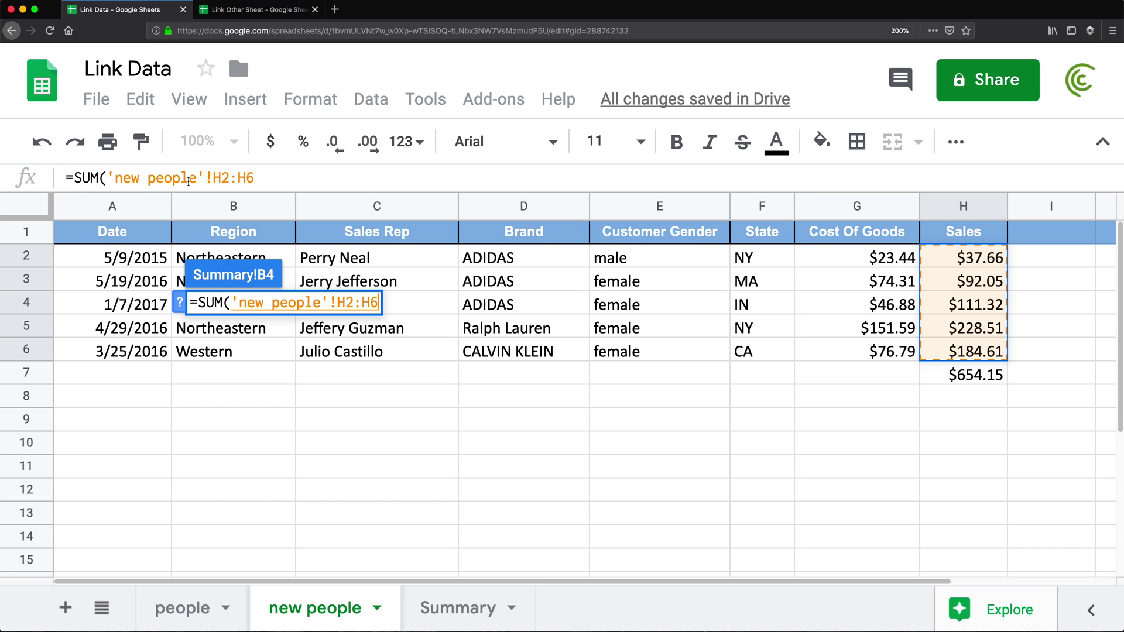
{"action": "left_click", "coordinate": [266, 181]}
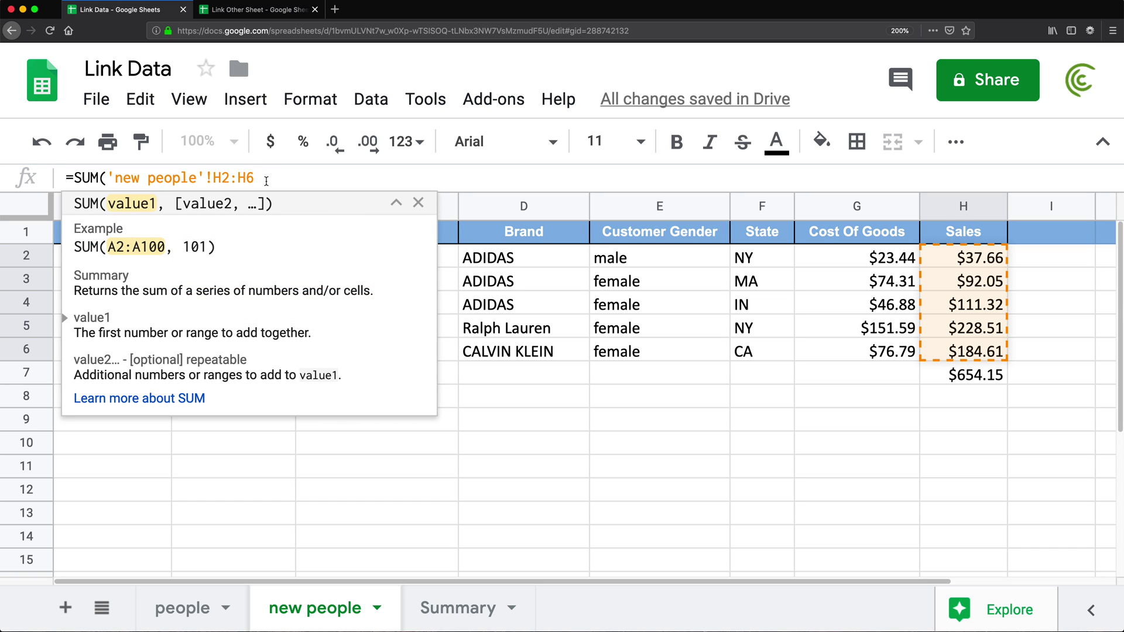
{"action": "type", "text": ")"}
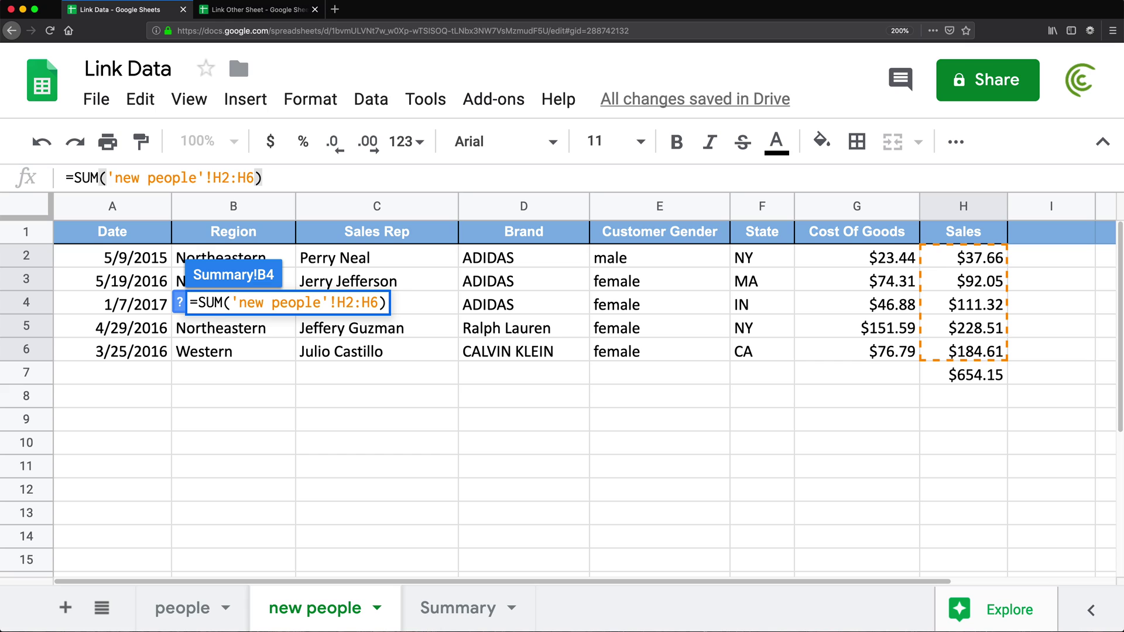
{"action": "key", "text": "Return"}
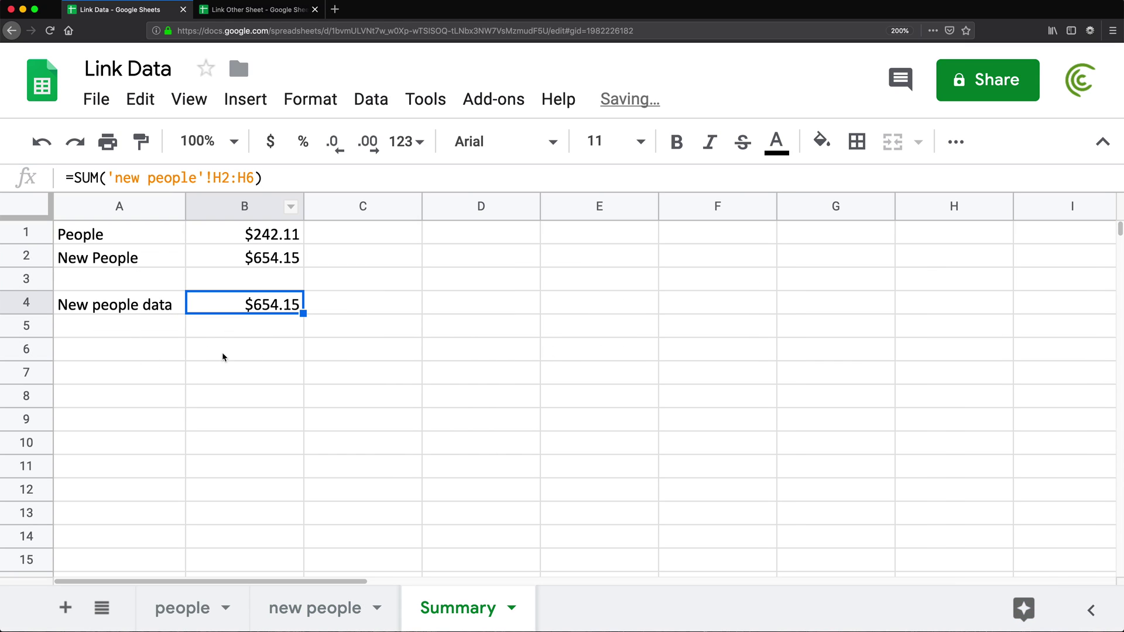
- Type the label 'people' into Summary's A5
{"action": "left_click", "coordinate": [156, 329]}
{"action": "type", "text": "pe"}
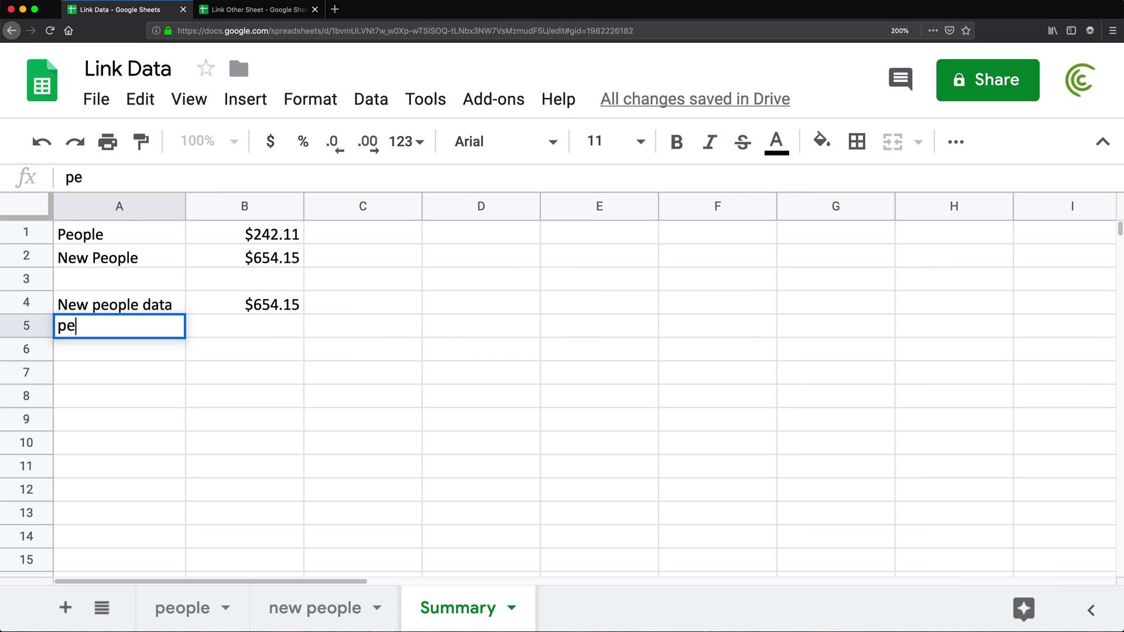
{"action": "type", "text": "ople"}
{"action": "key", "text": "Tab"}
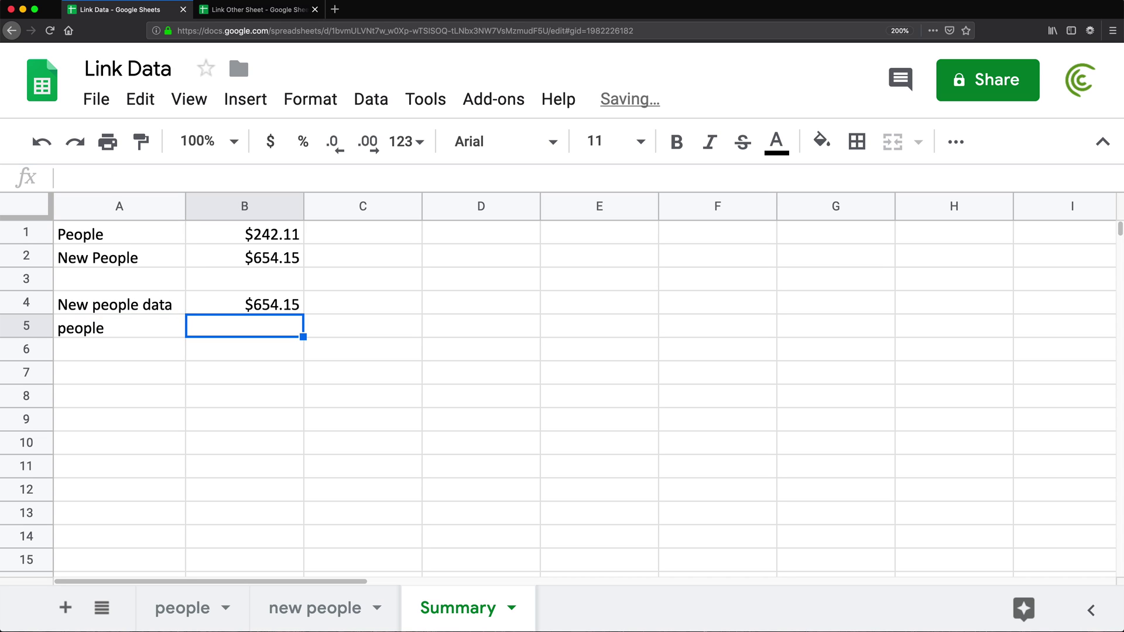
- Enter =SUM(people!H2:H3) in B5, showing $242.11
{"action": "type", "text": "=SUM("}
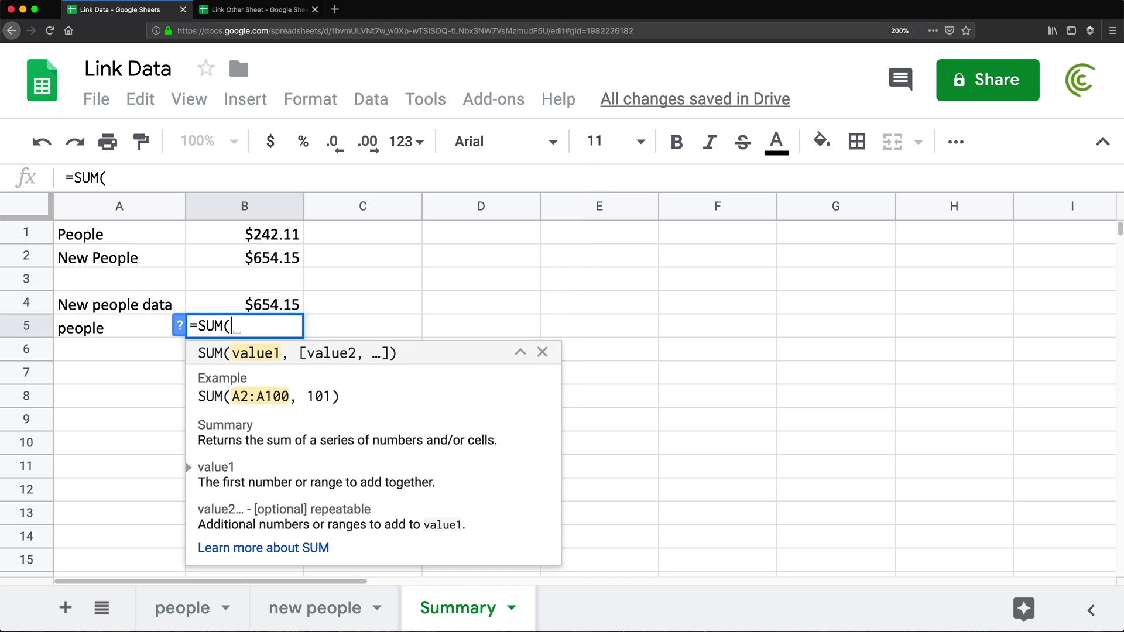
{"action": "left_click", "coordinate": [182, 609]}
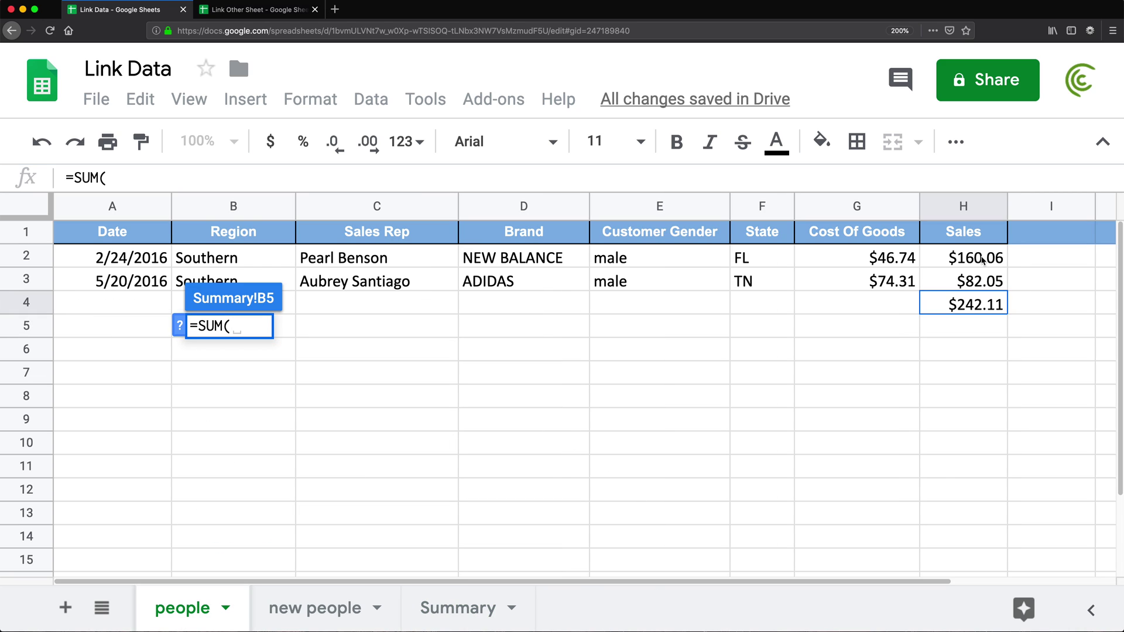
{"action": "left_click_drag", "start_coordinate": [983, 261], "coordinate": [984, 279]}
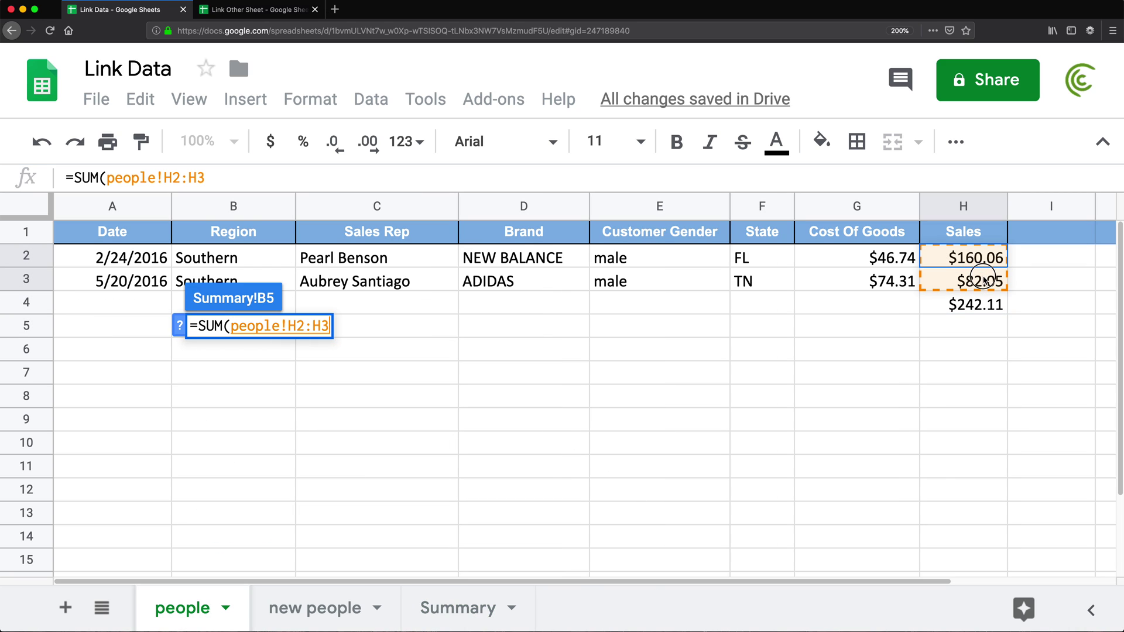
{"action": "left_click", "coordinate": [229, 180]}
{"action": "type", "text": ")"}
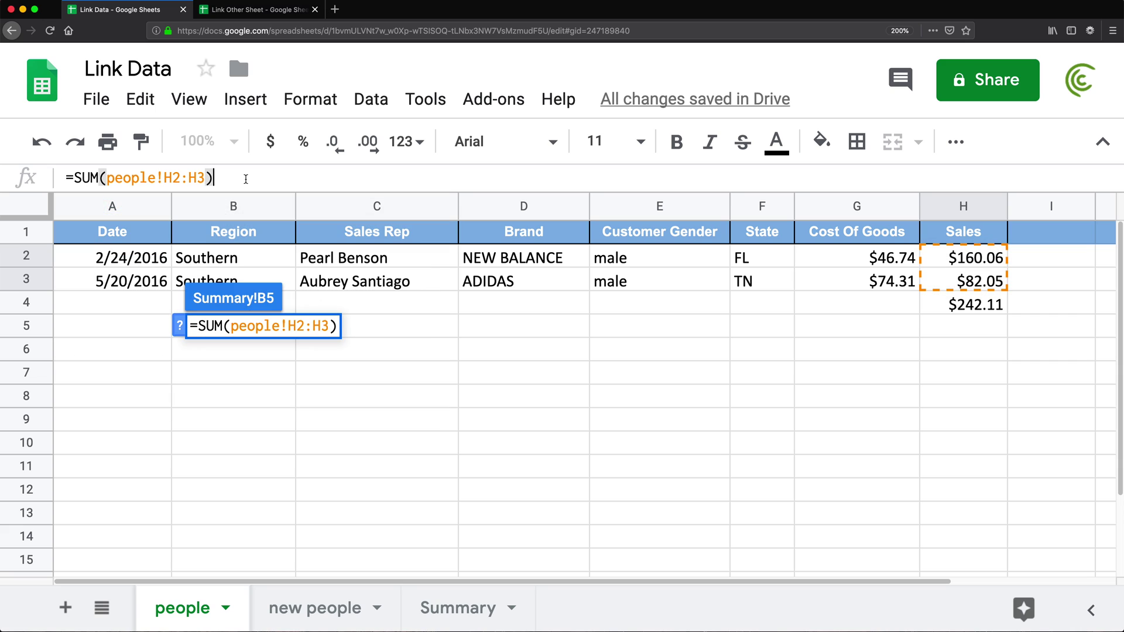
{"action": "key", "text": "Return"}
{"action": "key", "text": "Return"}
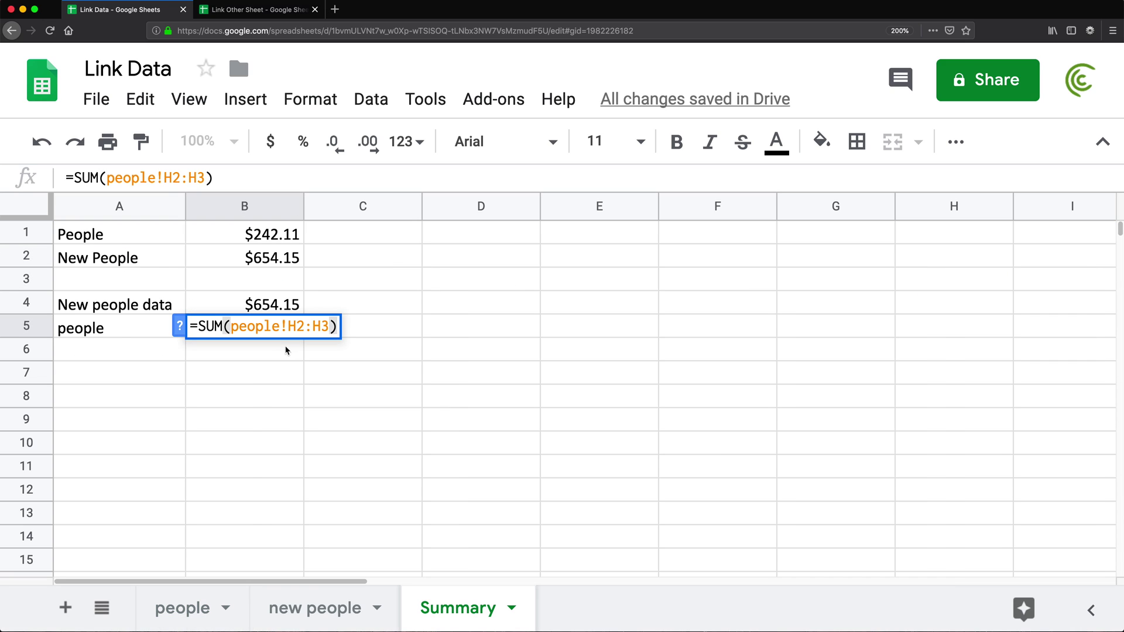
{"action": "double_click", "coordinate": [254, 328]}
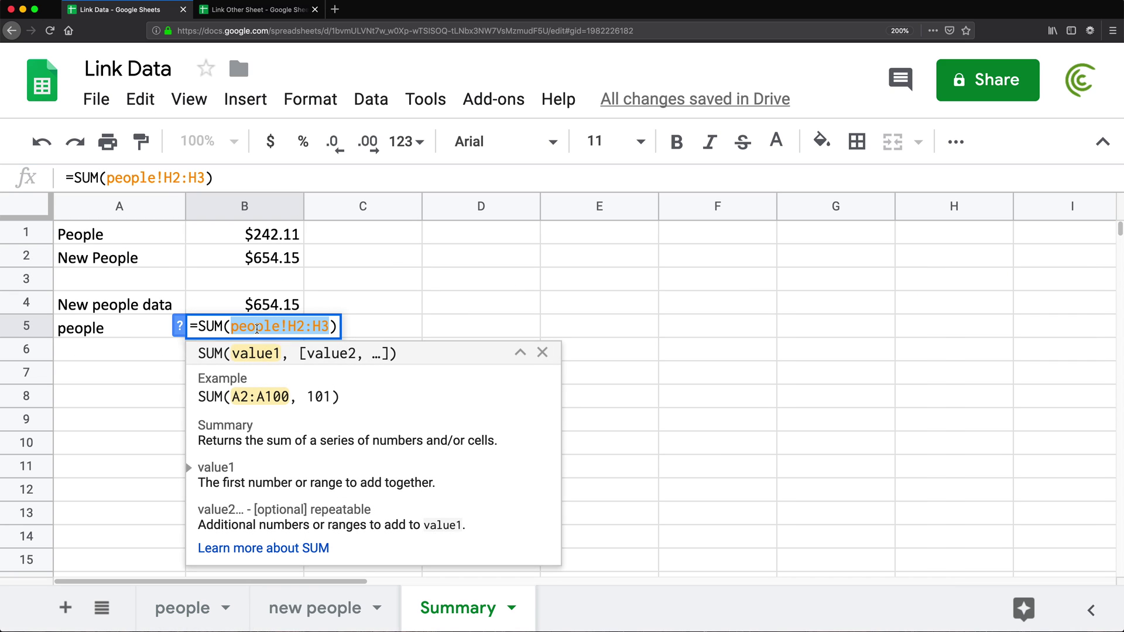
{"action": "left_click", "coordinate": [257, 328]}
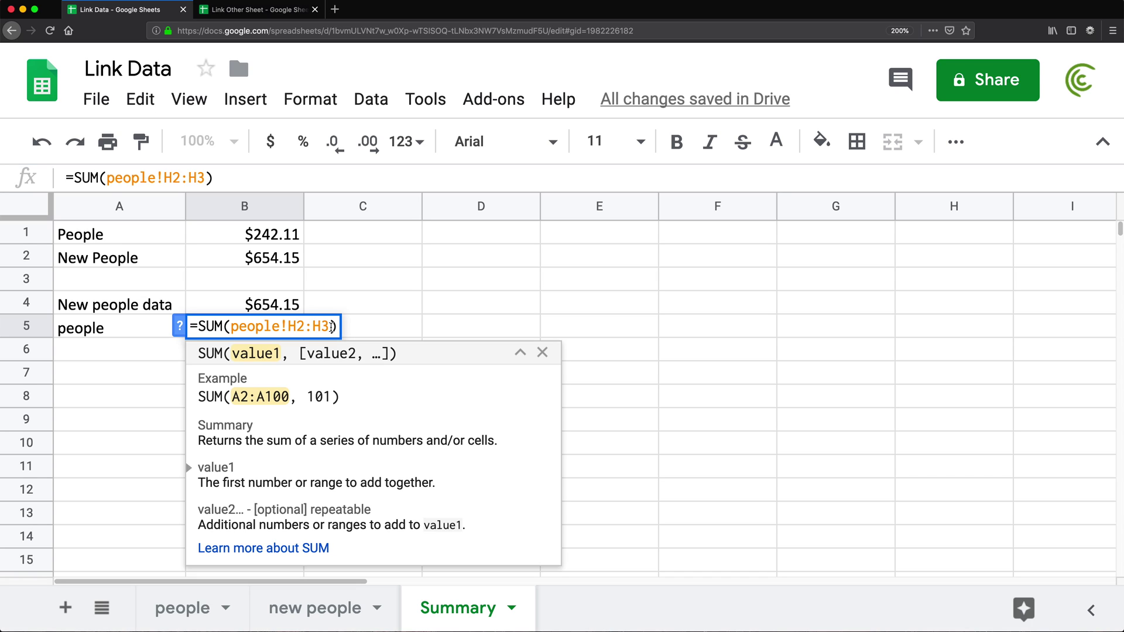
{"action": "key", "text": "Return"}
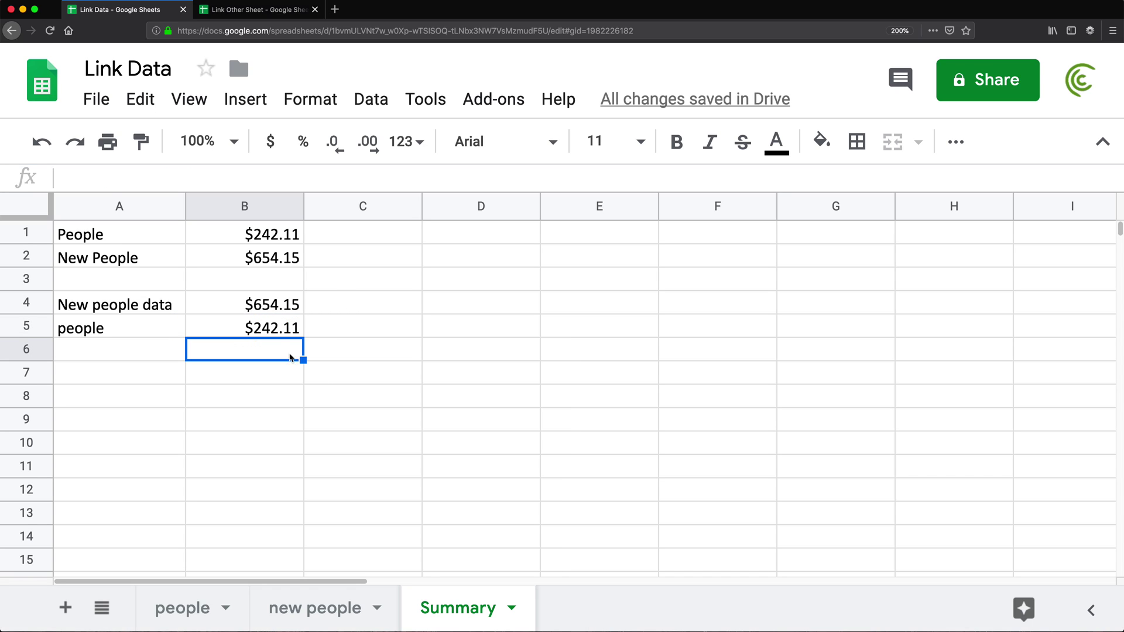
- Select the Link Other Sheet spreadsheet's web address in the address bar
{"action": "left_click", "coordinate": [252, 9]}
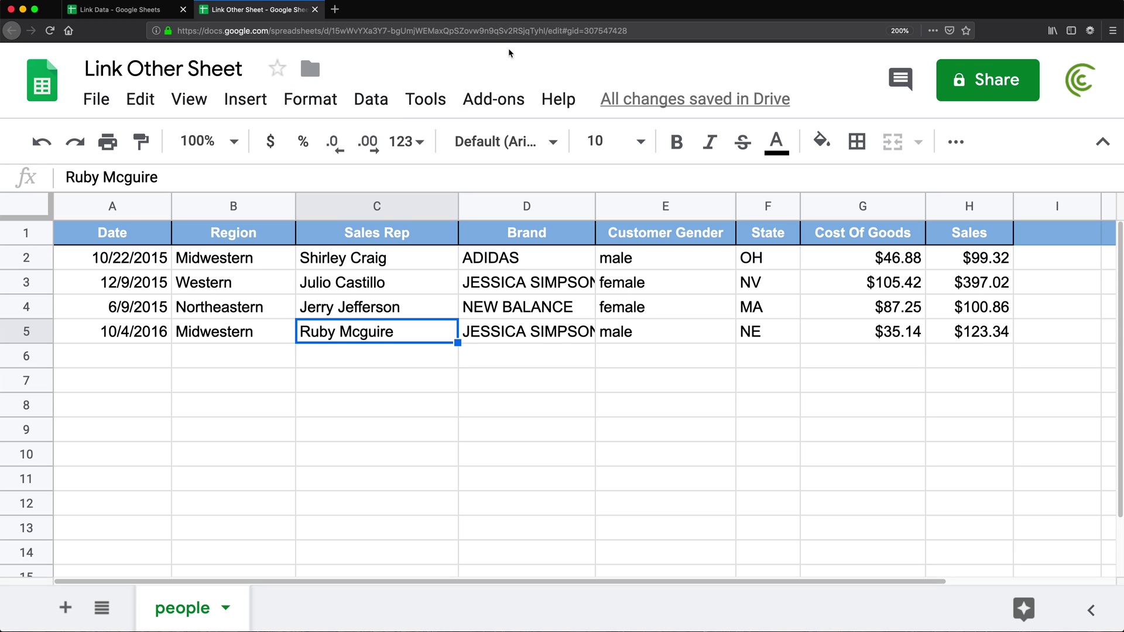
{"action": "left_click", "coordinate": [504, 31]}
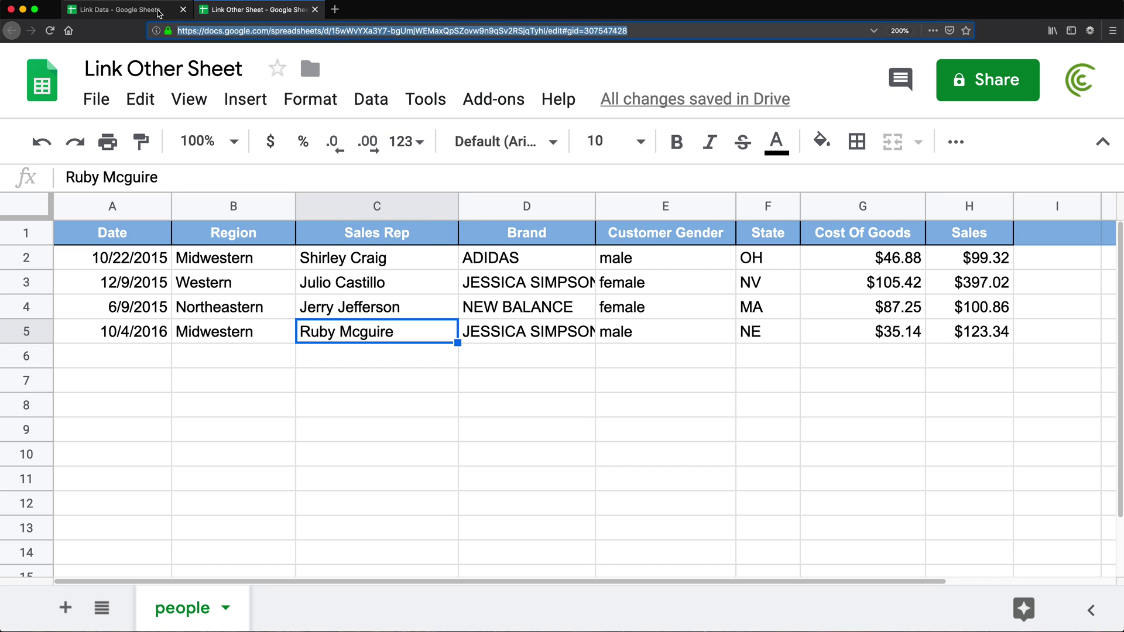
{"action": "left_click", "coordinate": [140, 10]}
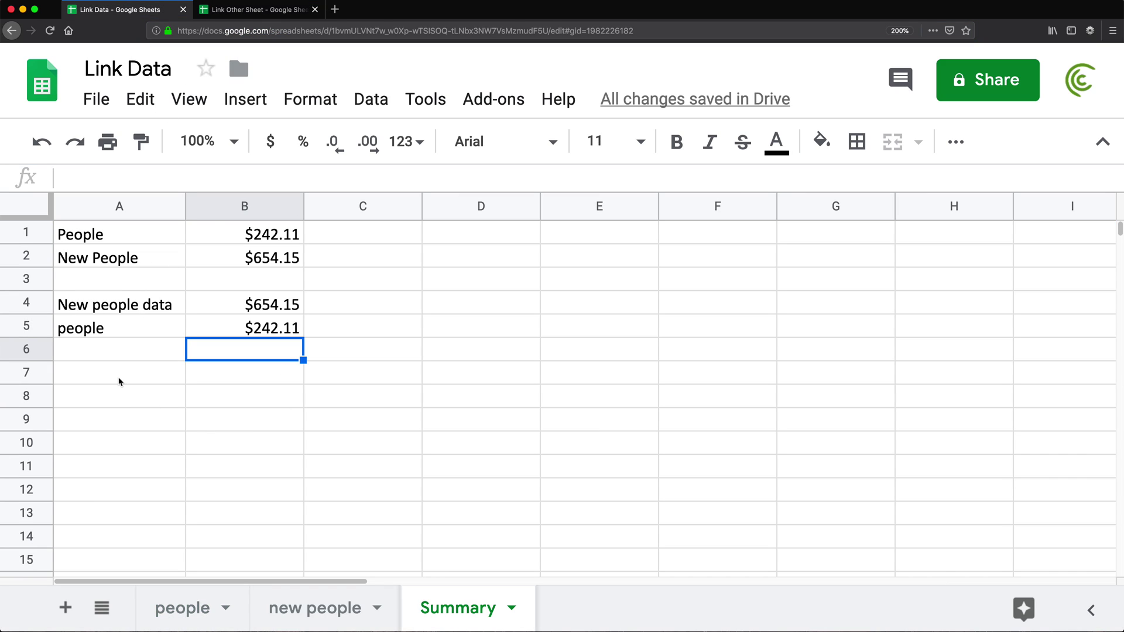
{"action": "left_click", "coordinate": [258, 9]}
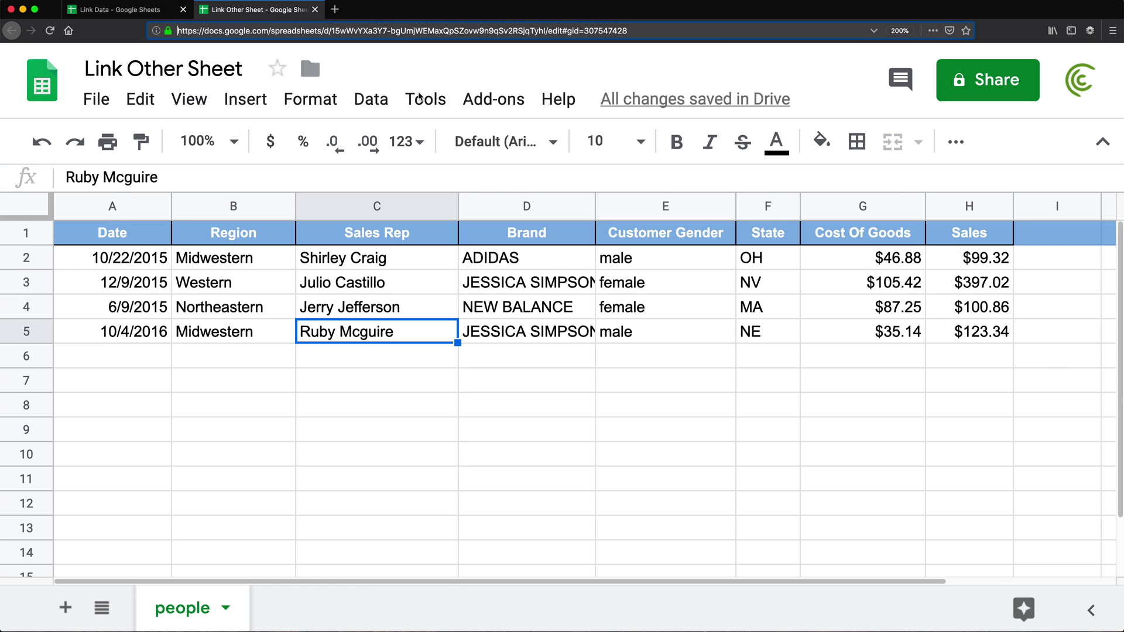
- Total Sales H2:H5 into H6 of Link Other Sheet with =SUM(H2:H5), giving $720.54
{"action": "left_click", "coordinate": [964, 365]}
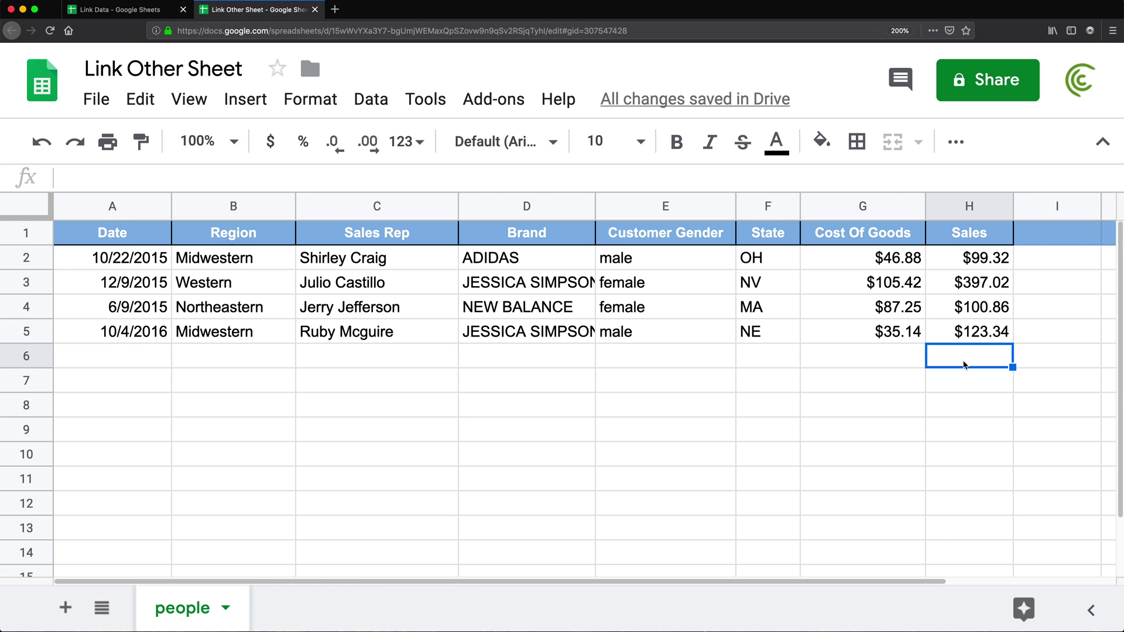
{"action": "type", "text": "=SUM("}
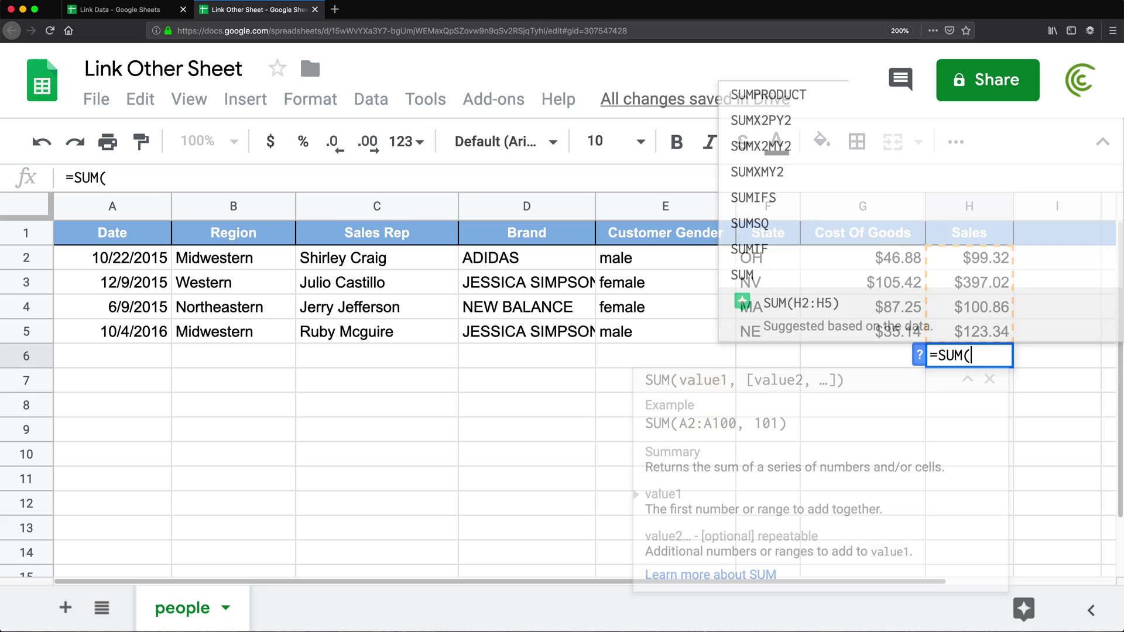
{"action": "left_click_drag", "start_coordinate": [985, 271], "coordinate": [985, 331]}
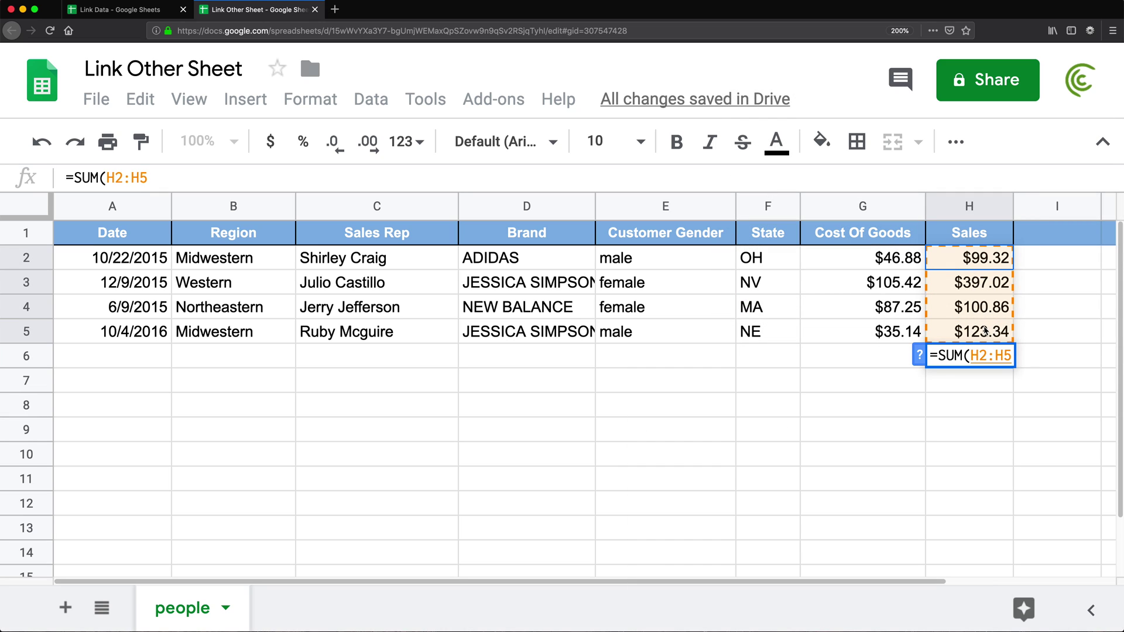
{"action": "type", "text": ")"}
{"action": "key", "text": "Return"}
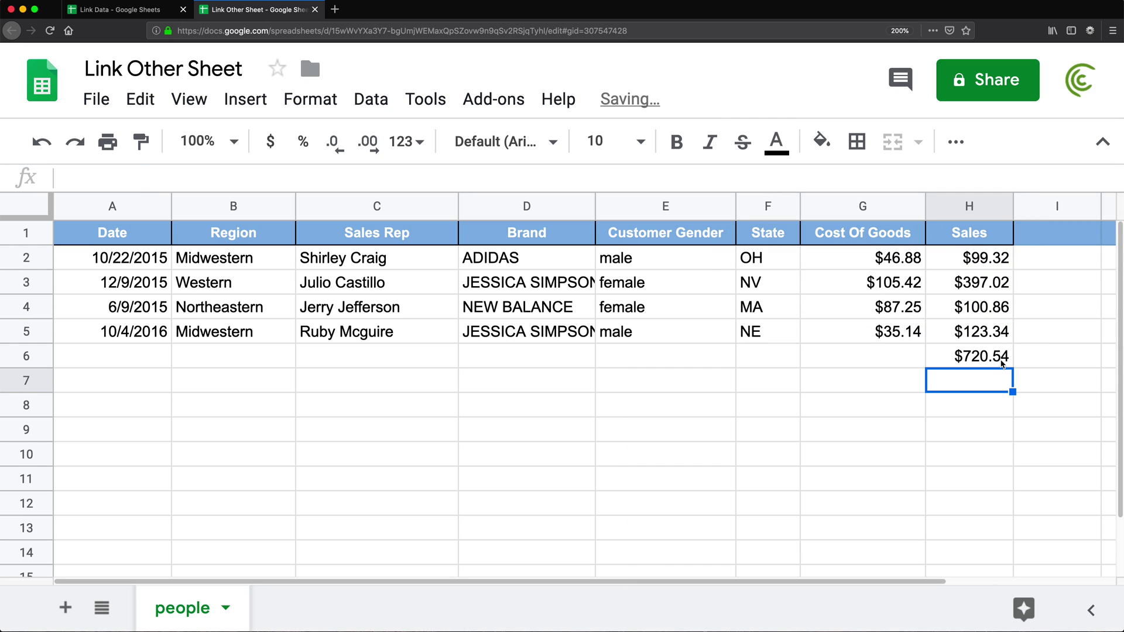
{"action": "left_click", "coordinate": [986, 359]}
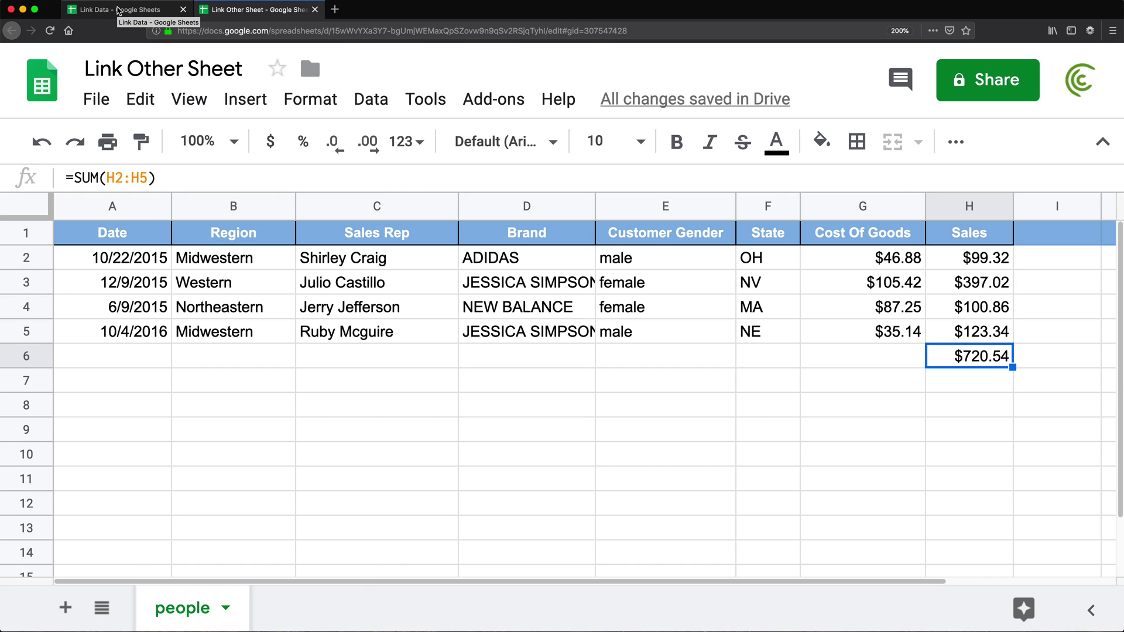
{"action": "left_click", "coordinate": [117, 9]}
- Label Summary's A7 as 'Other file total'
{"action": "left_click", "coordinate": [105, 377]}
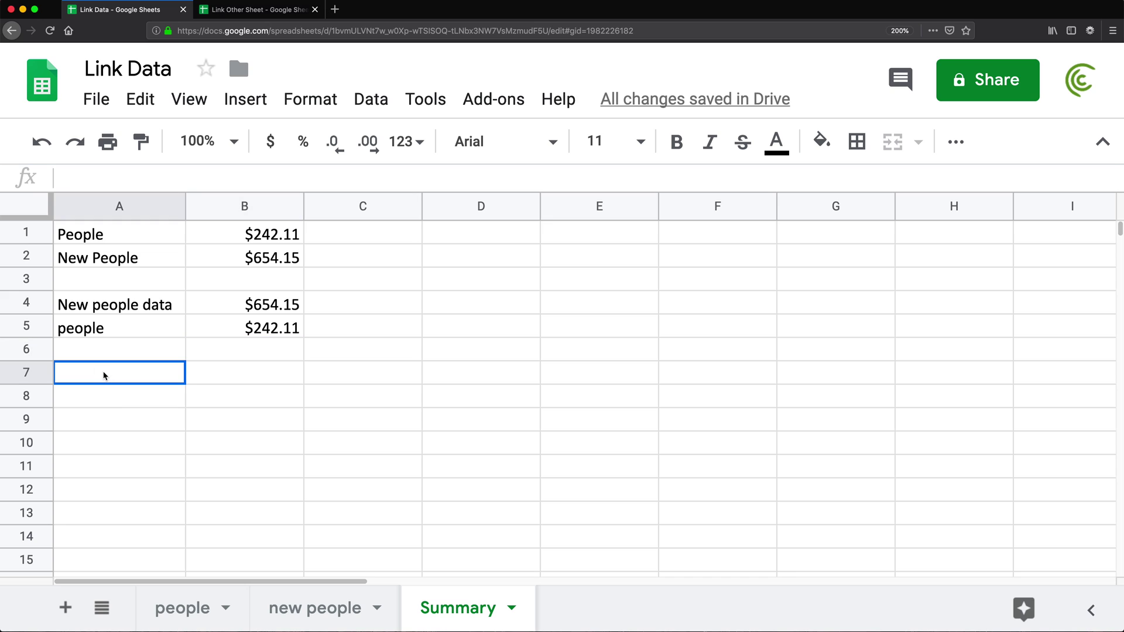
{"action": "type", "text": "Other f"}
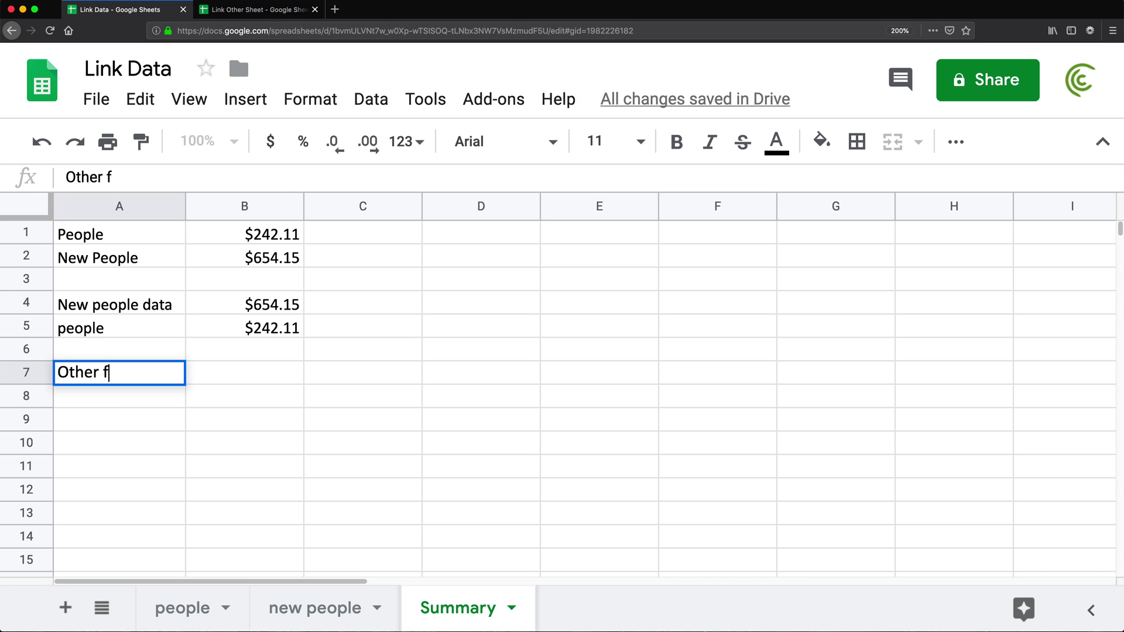
{"action": "type", "text": "ile total"}
{"action": "key", "text": "Return"}
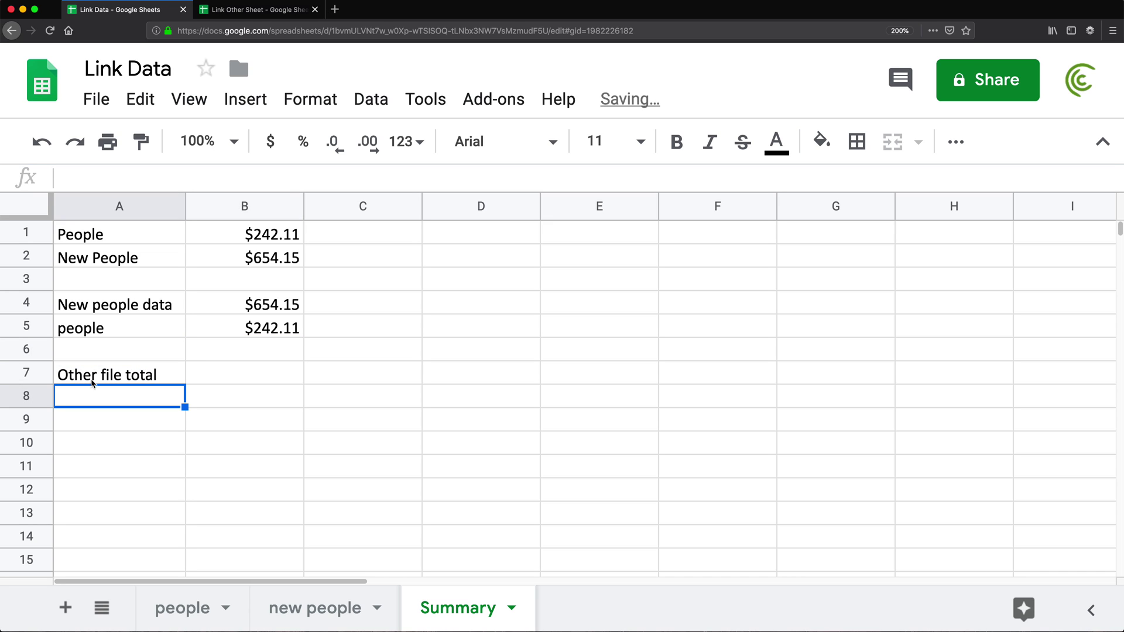
- Enter =IMPORTRANGE with the other spreadsheet's URL and "people!H6" in B7
{"action": "left_click", "coordinate": [240, 374]}
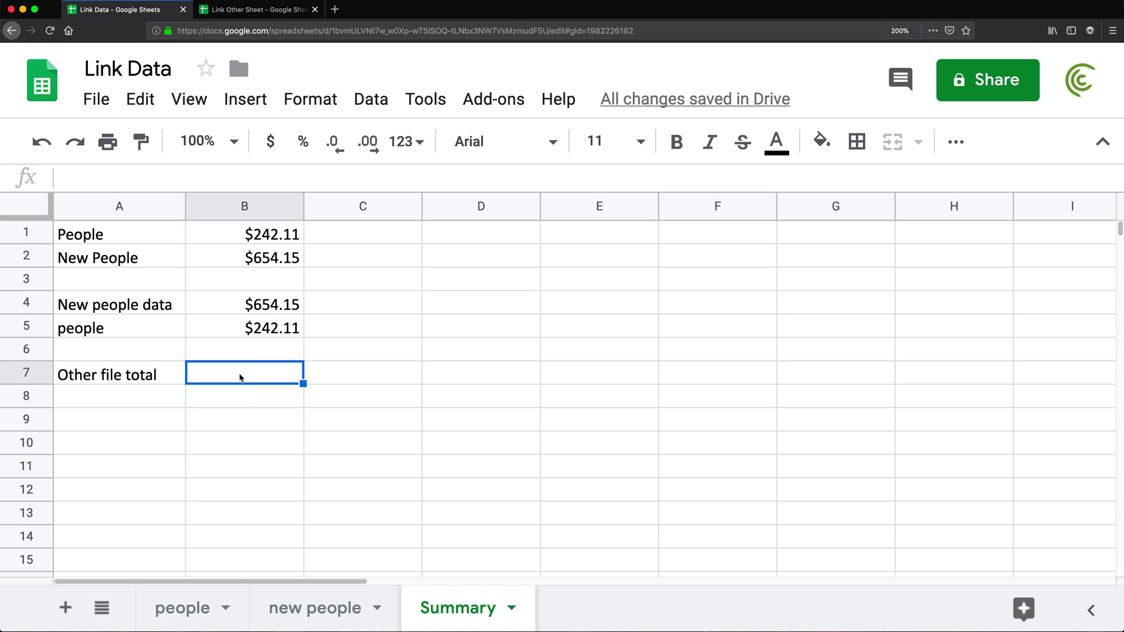
{"action": "type", "text": "=impor"}
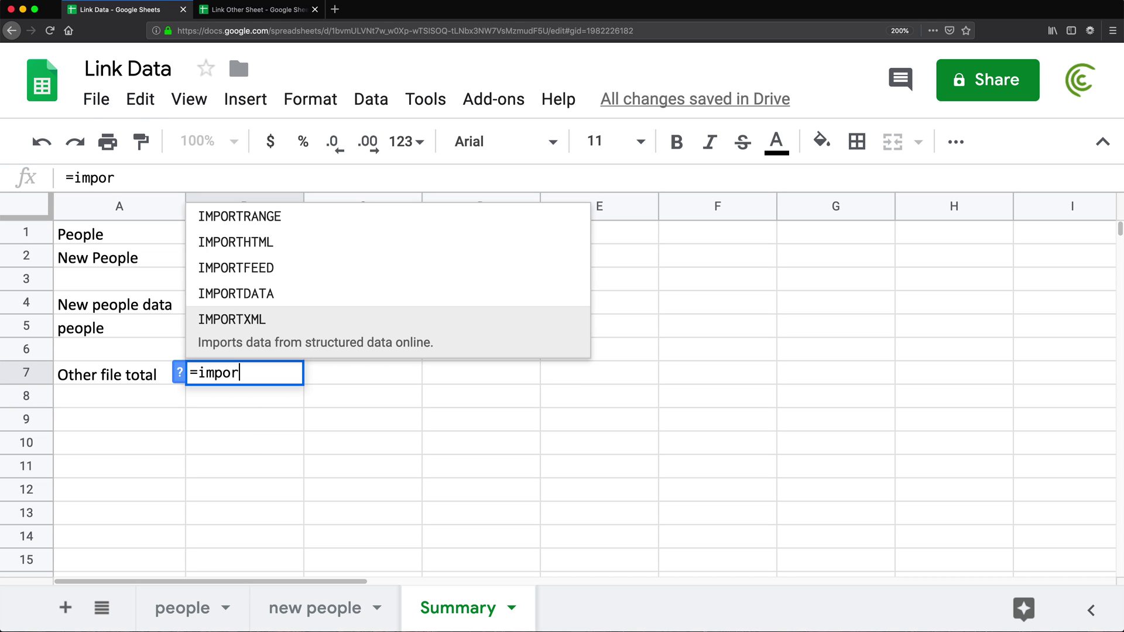
{"action": "type", "text": "trange("}
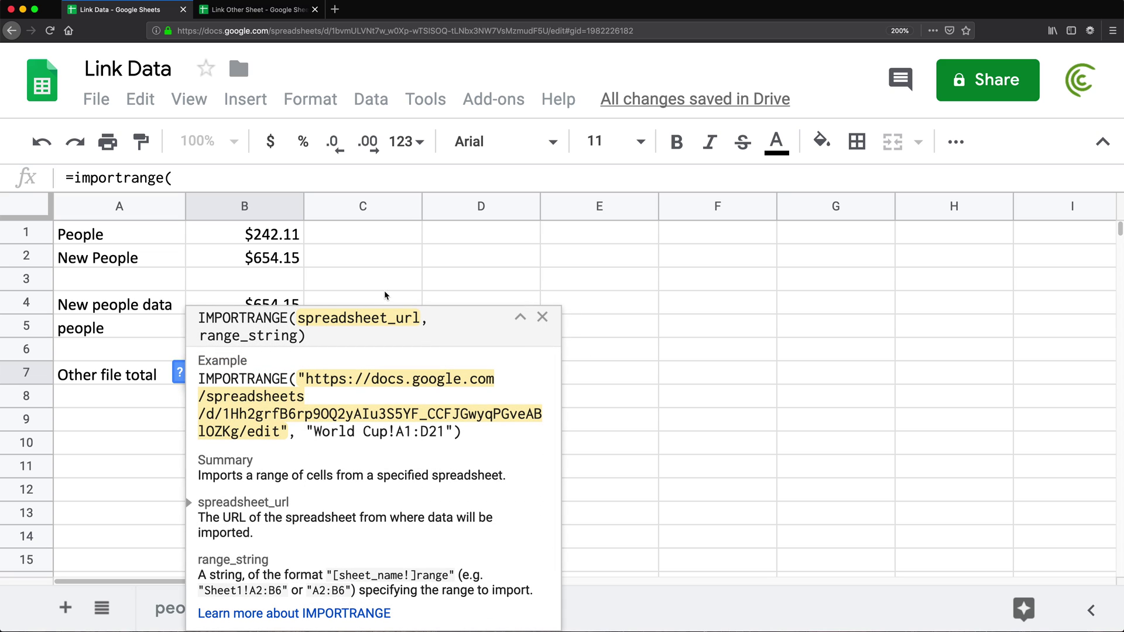
{"action": "left_click", "coordinate": [542, 318]}
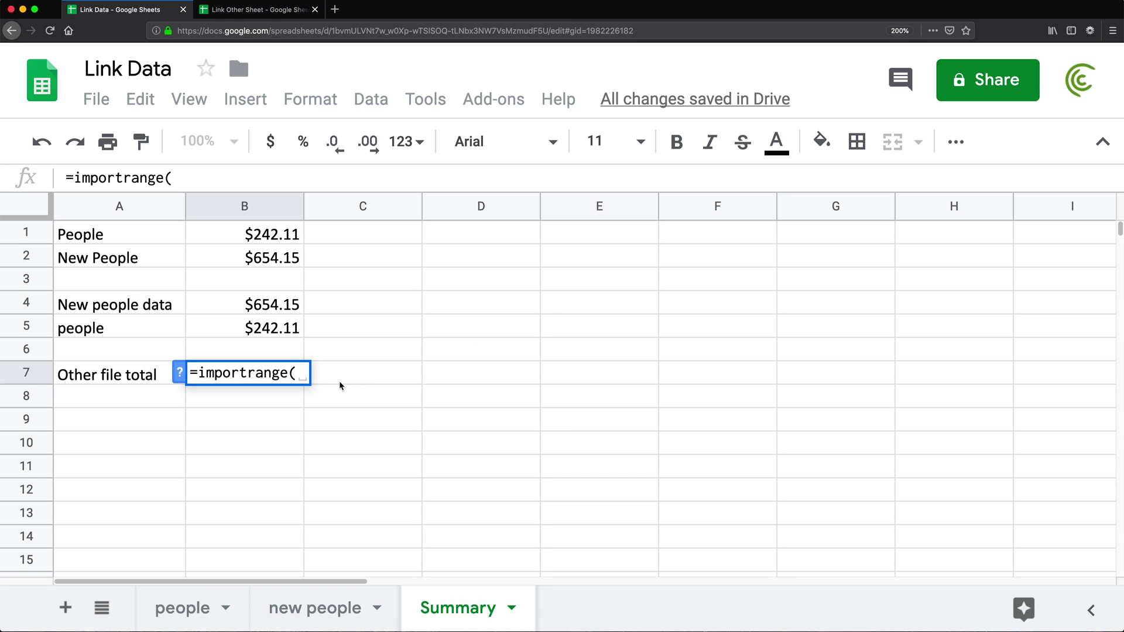
{"action": "type", "text": "\""}
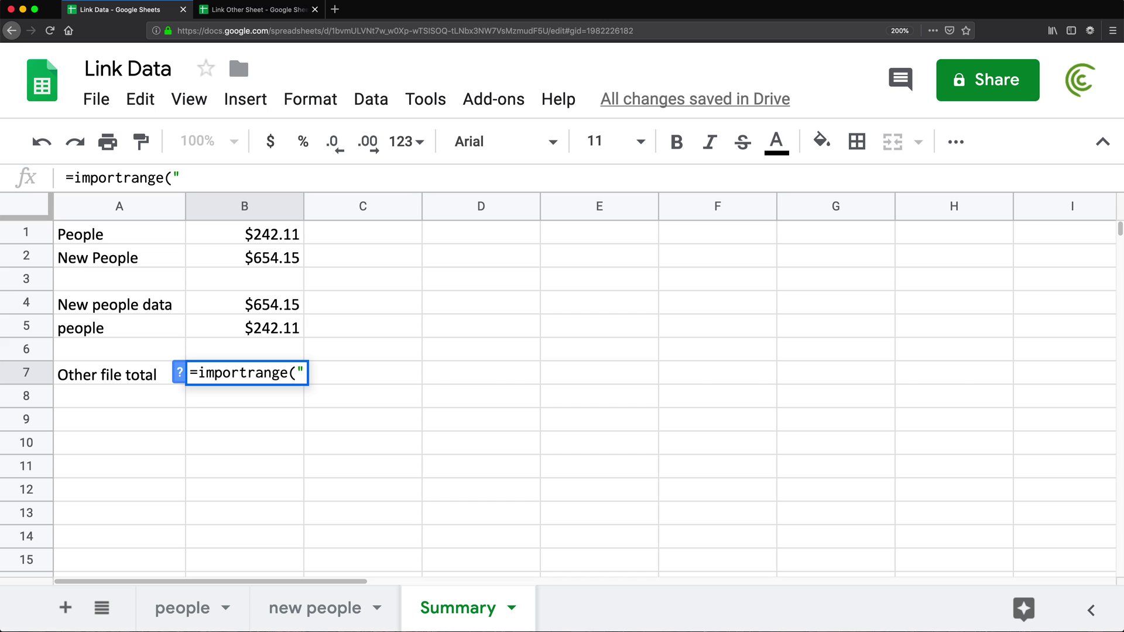
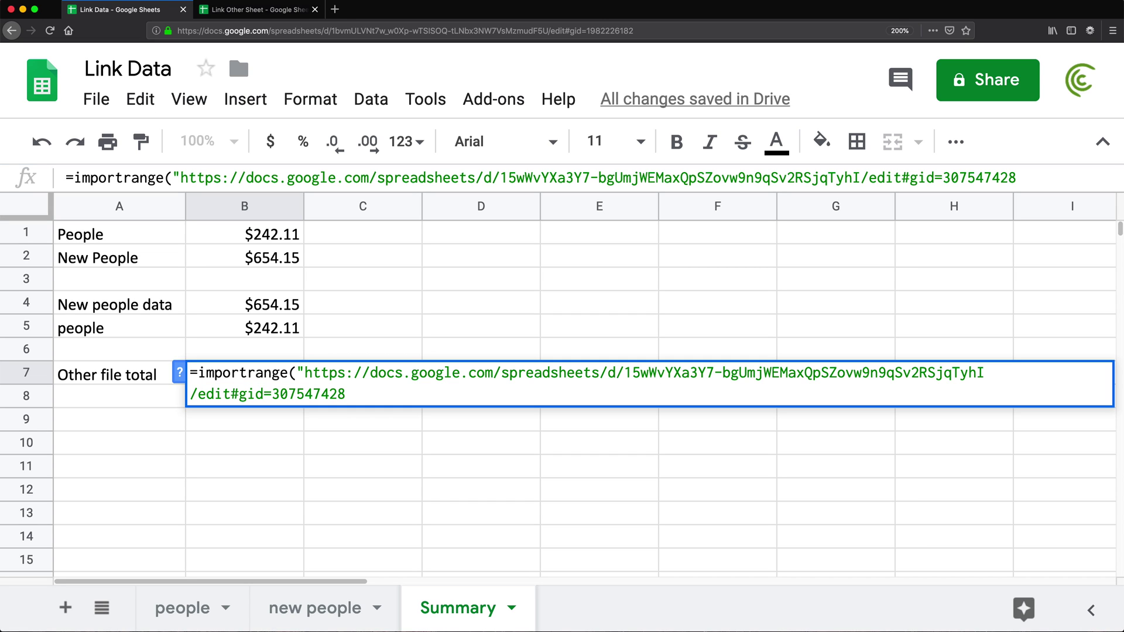
{"action": "type", "text": "\","}
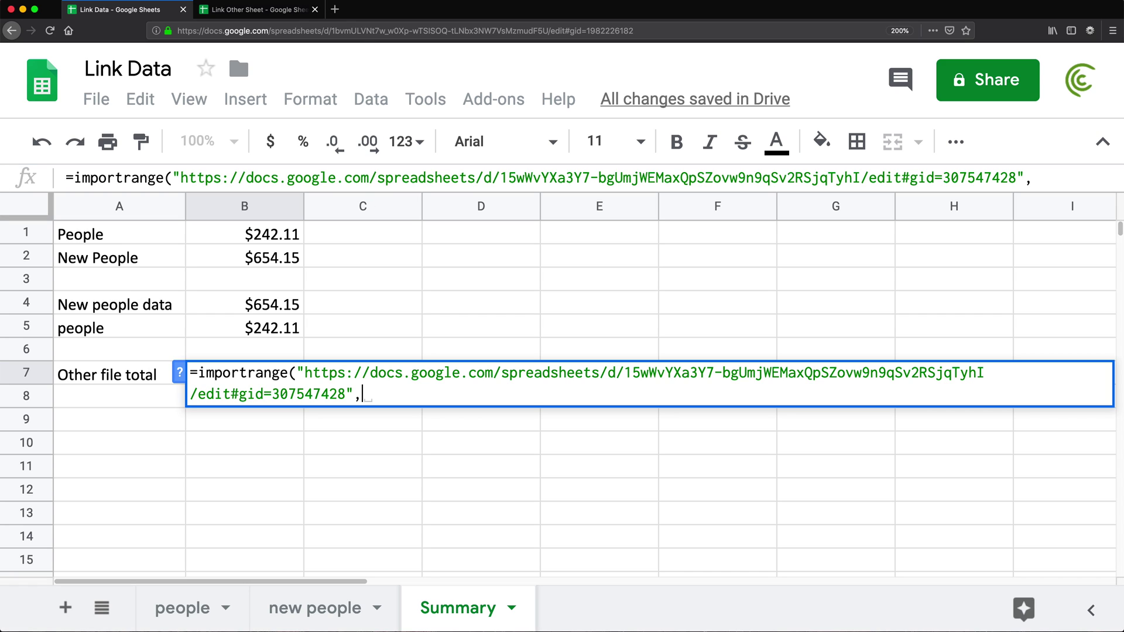
{"action": "left_click", "coordinate": [258, 10]}
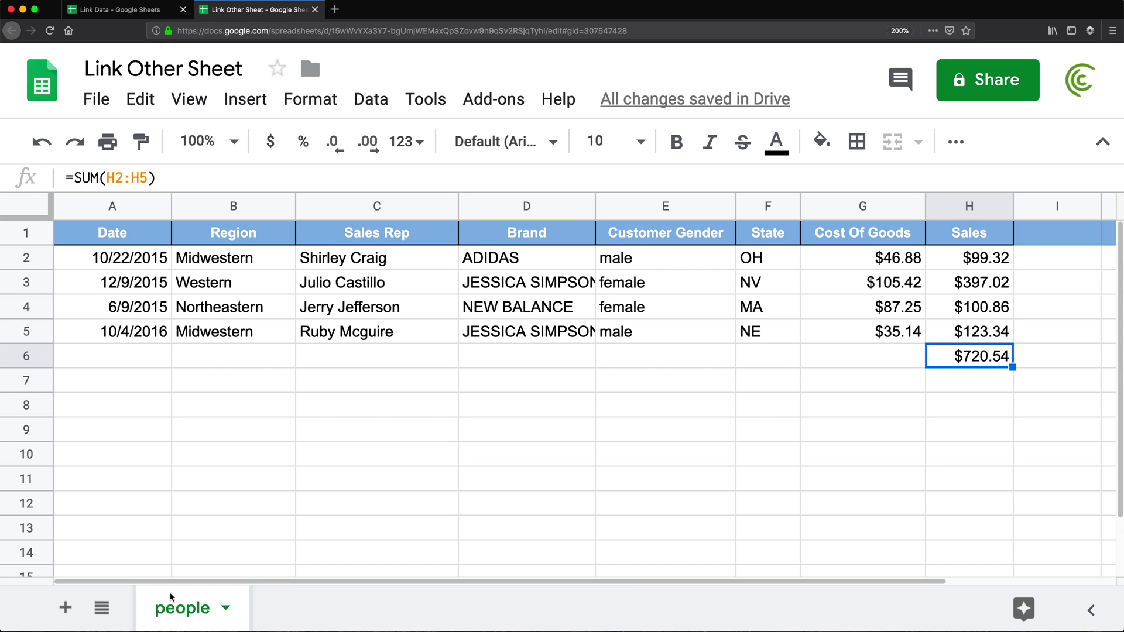
{"action": "left_click", "coordinate": [130, 10]}
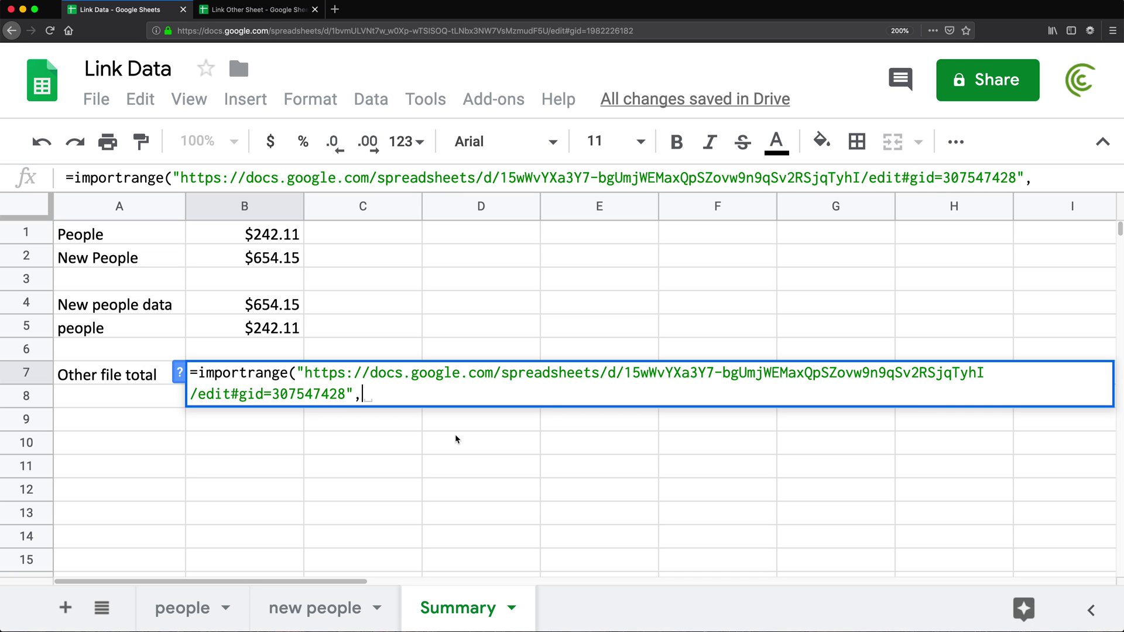
{"action": "type", "text": "\""}
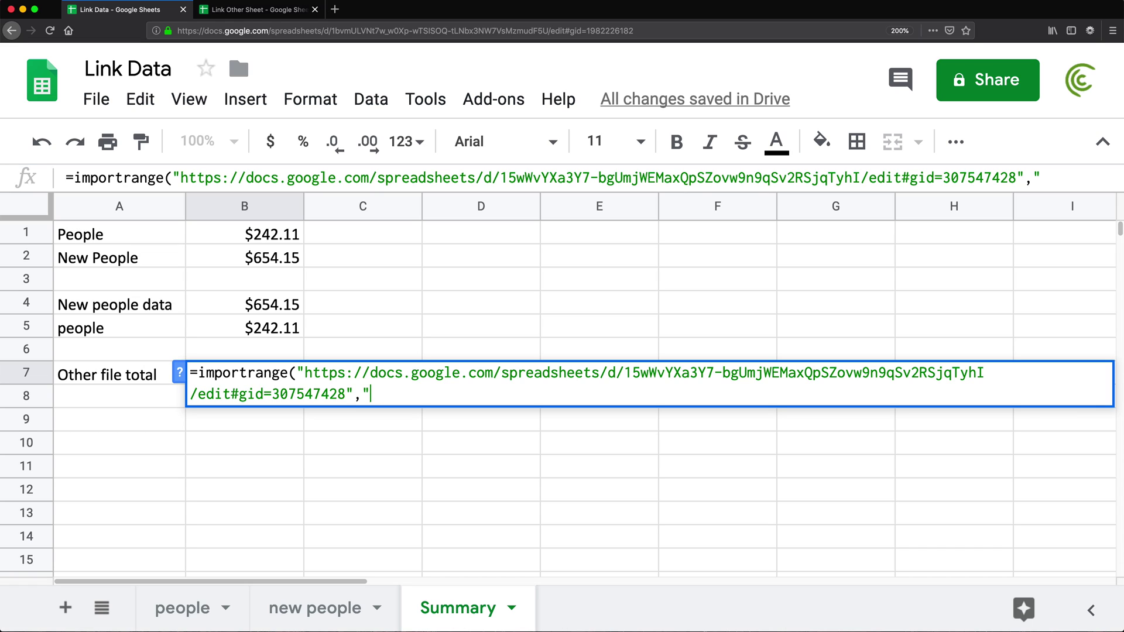
{"action": "type", "text": "people"}
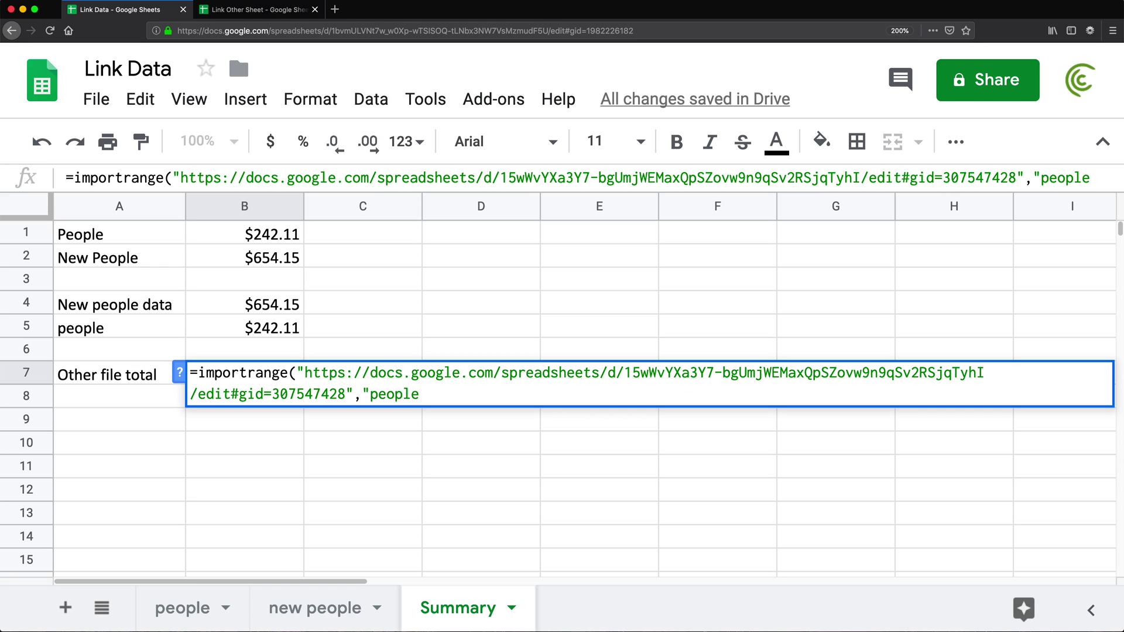
{"action": "type", "text": "!H6"}
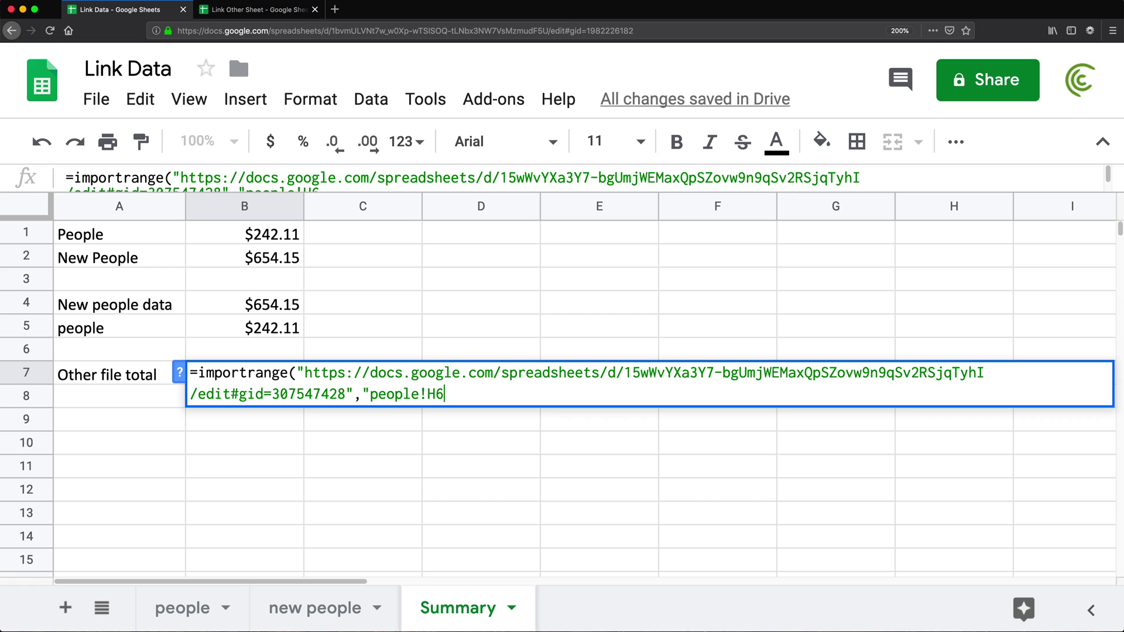
{"action": "type", "text": "\")"}
{"action": "key", "text": "Return"}
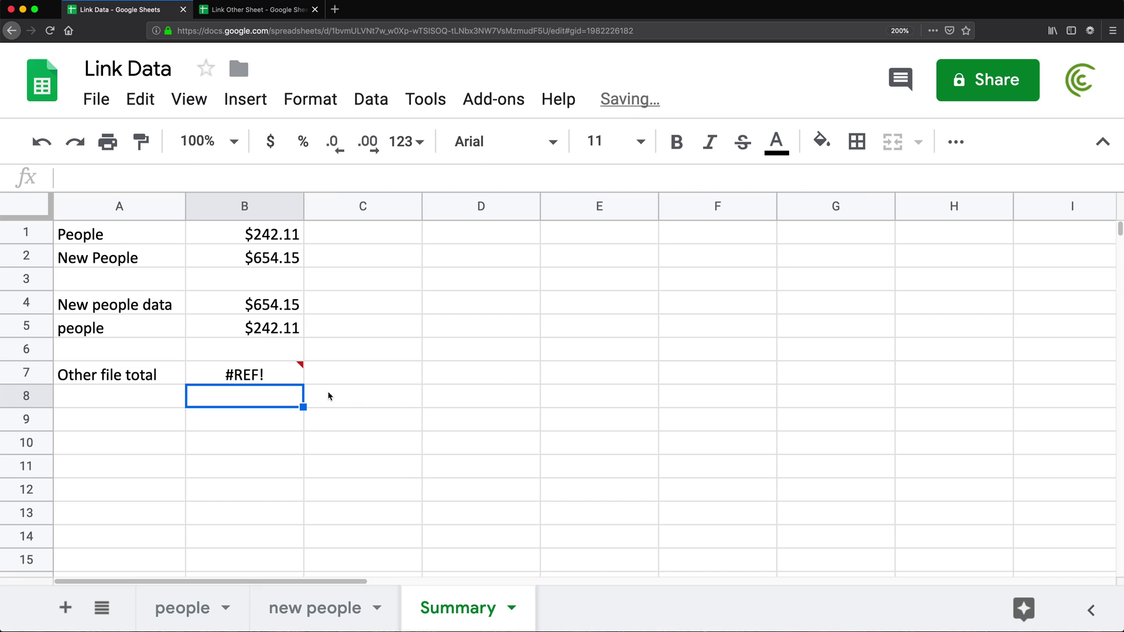
- Allow access between the spreadsheets so B7 shows $720.54
{"action": "mouse_move", "coordinate": [269, 381]}
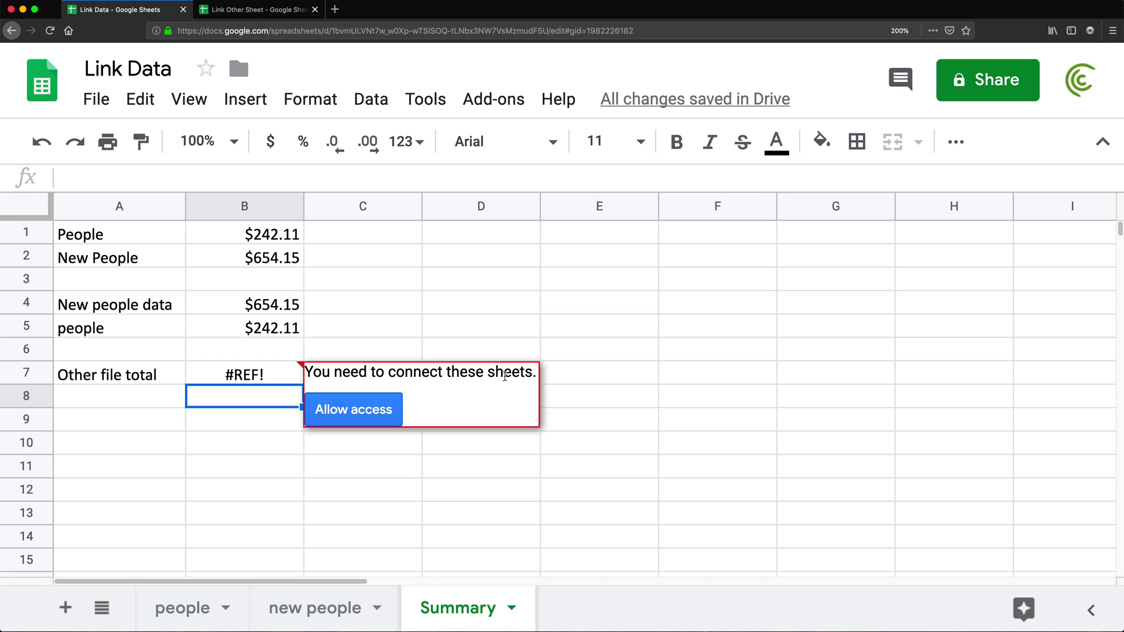
{"action": "left_click", "coordinate": [361, 413]}
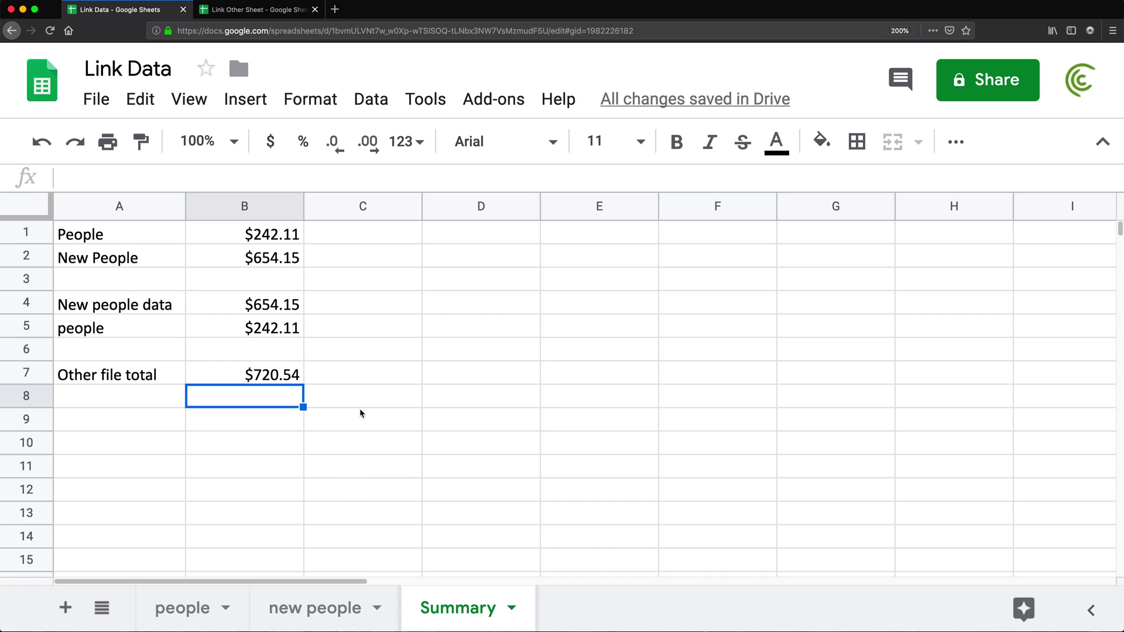
{"action": "left_click", "coordinate": [246, 374]}
{"action": "double_click", "coordinate": [246, 375]}
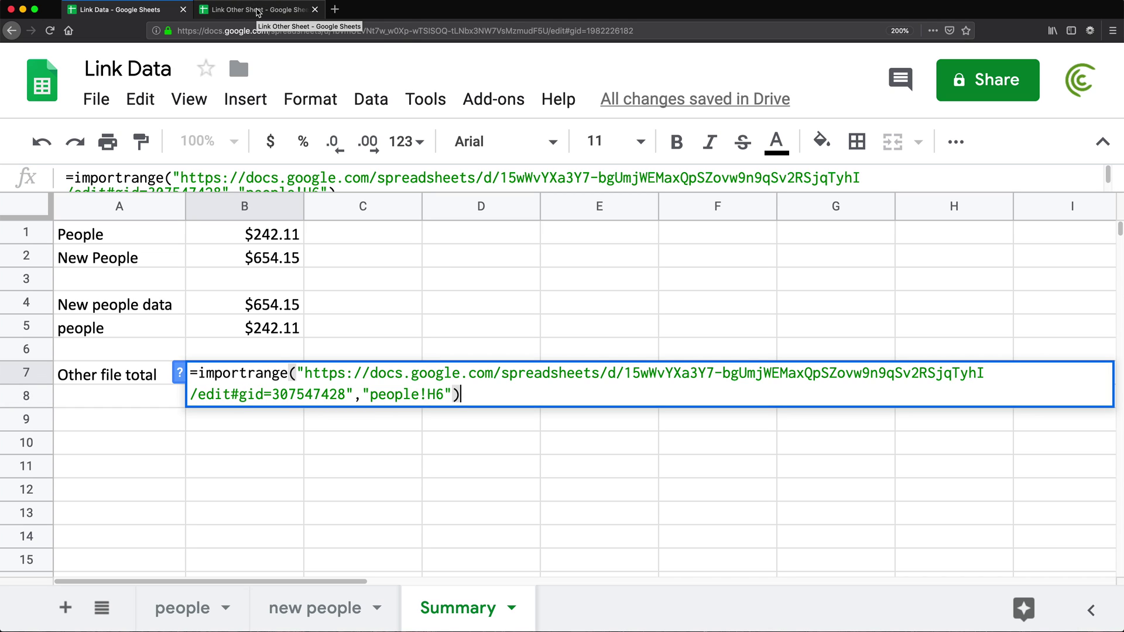
- Duplicate the people sheet in Link Other Sheet and name the copy 'another people'
{"action": "key", "text": "Return"}
{"action": "left_click", "coordinate": [257, 9]}
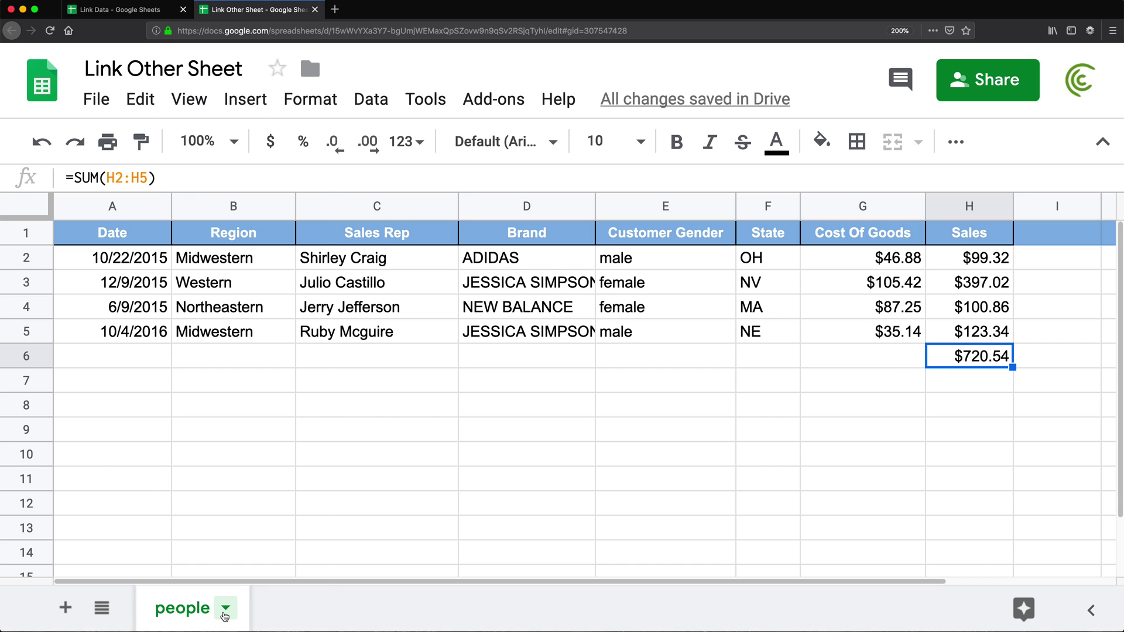
{"action": "left_click", "coordinate": [226, 608]}
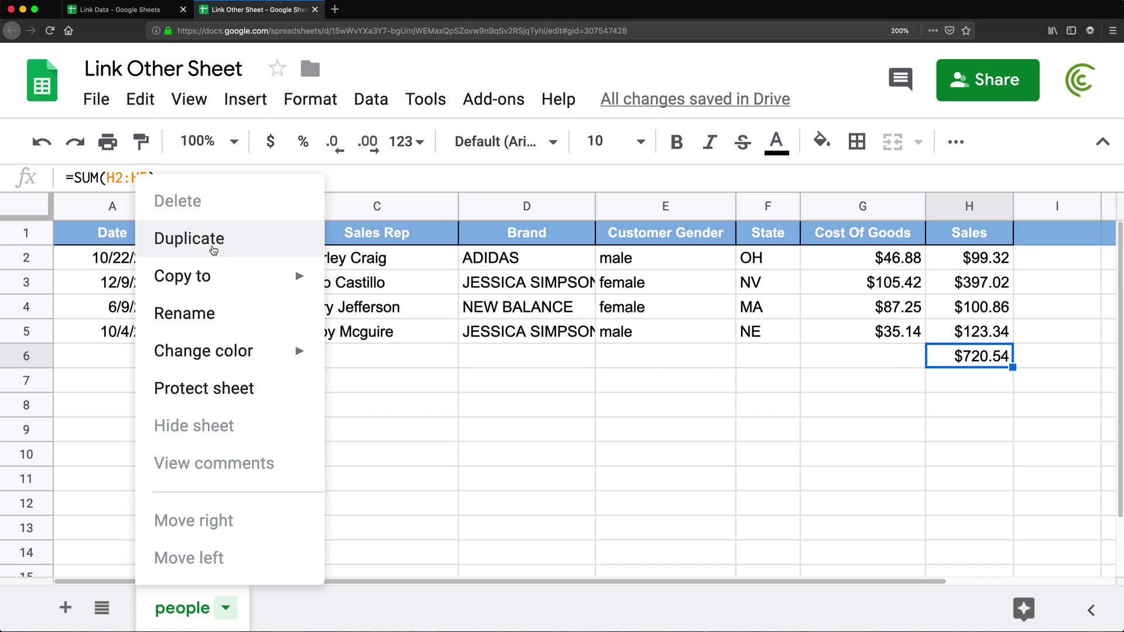
{"action": "left_click", "coordinate": [213, 251]}
{"action": "double_click", "coordinate": [321, 608]}
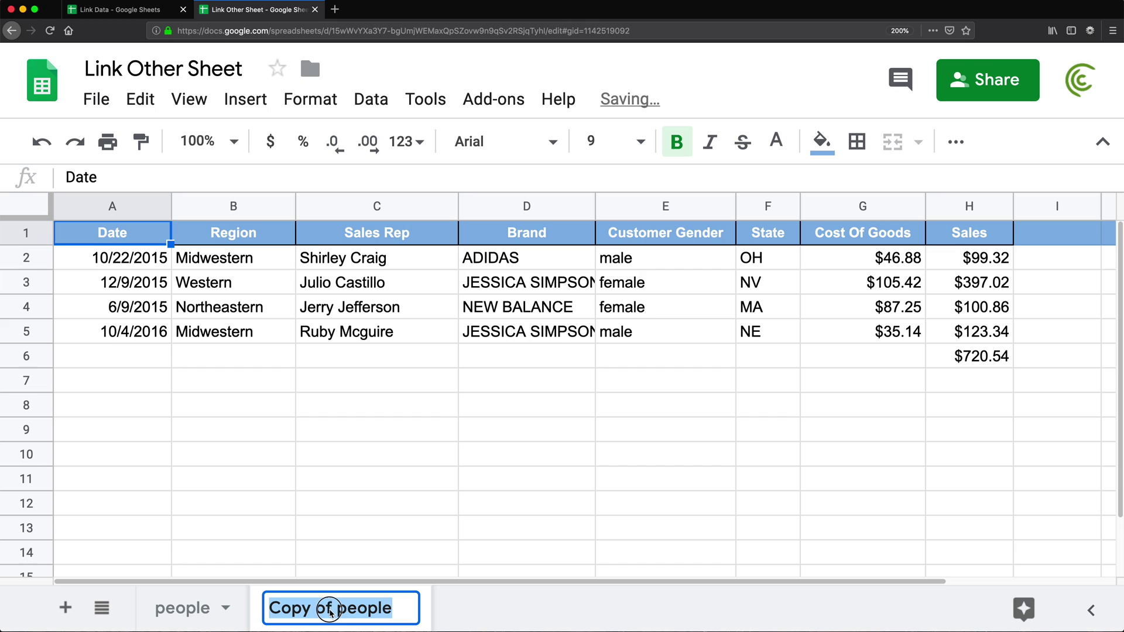
{"action": "left_click", "coordinate": [337, 612]}
{"action": "left_click_drag", "start_coordinate": [335, 611], "coordinate": [268, 608]}
{"action": "type", "text": "anot "}
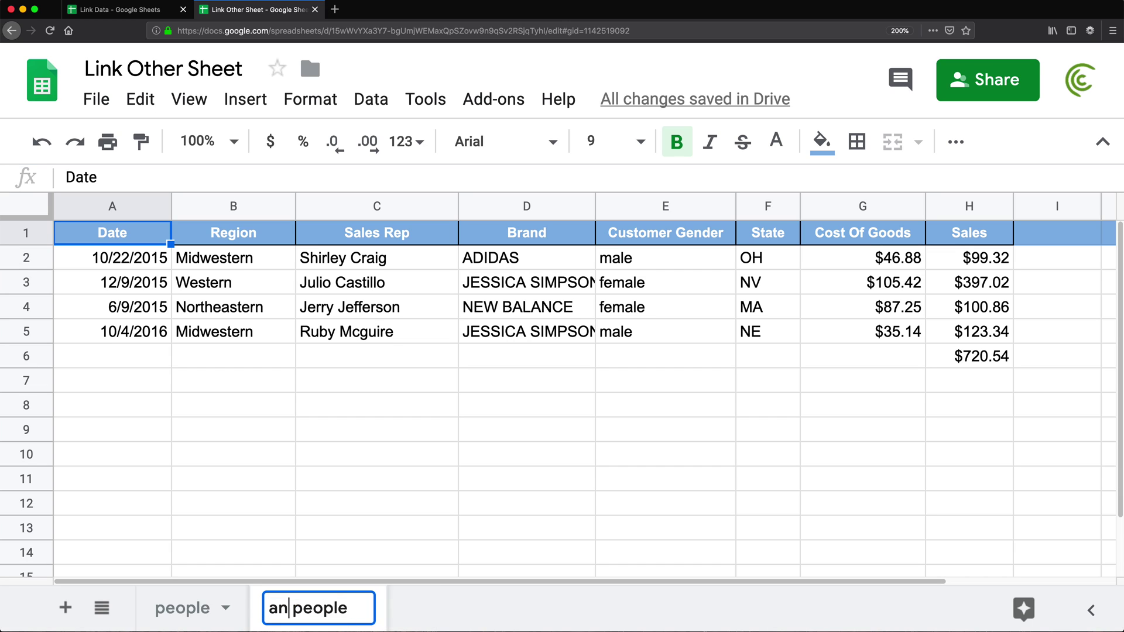
{"action": "type", "text": "her"}
{"action": "key", "text": "Right"}
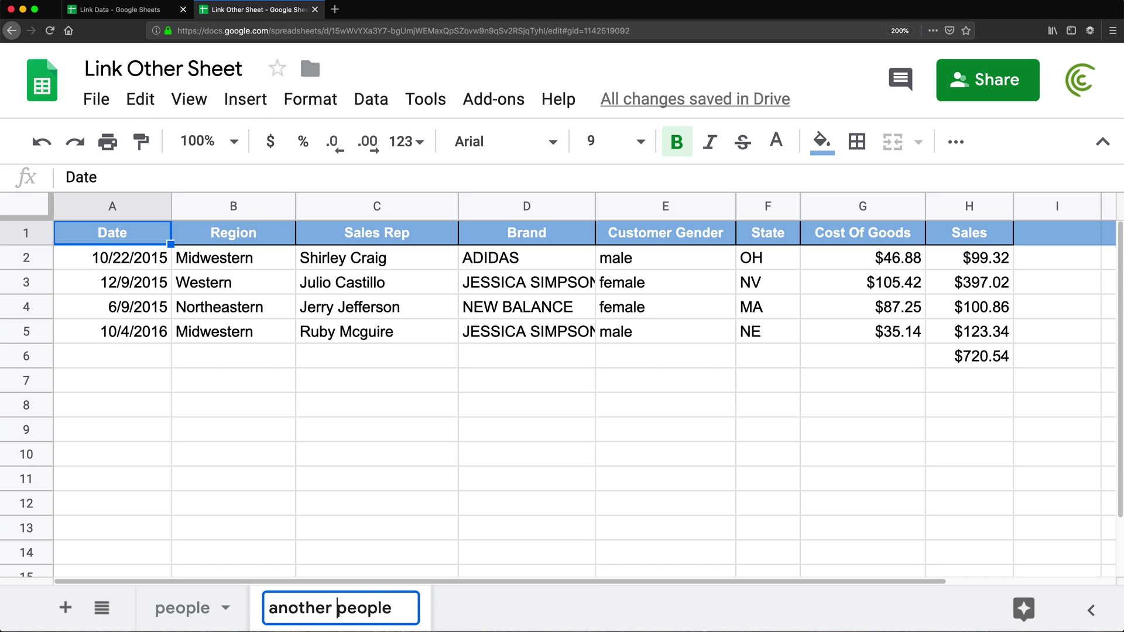
{"action": "key", "text": "Return"}
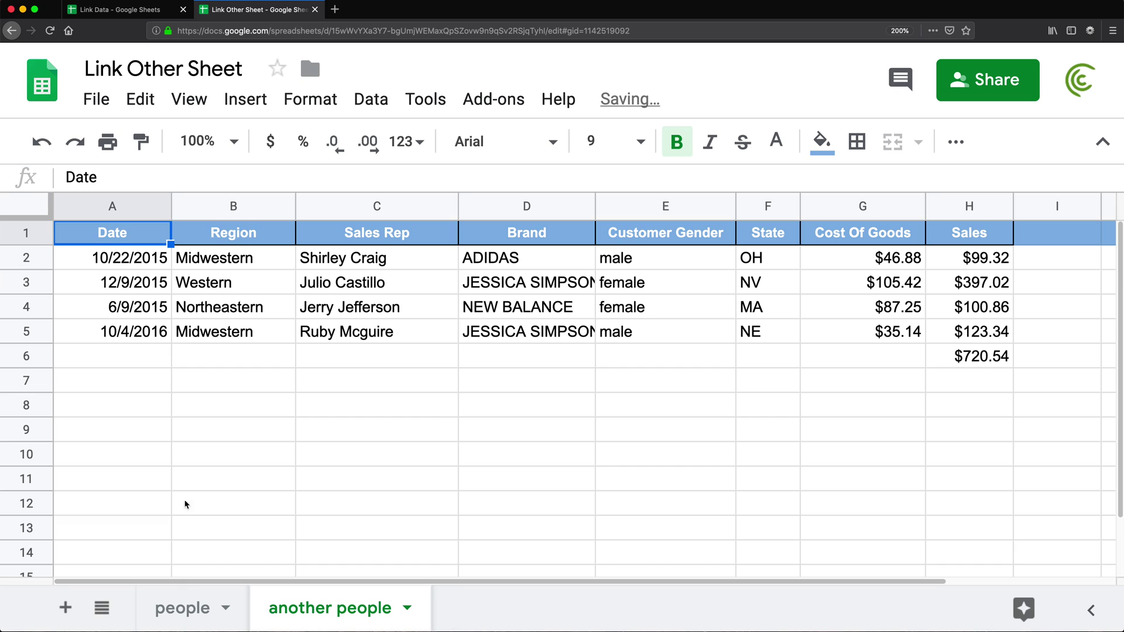
- Delete the Northeastern row 4, leaving a Sales total of $619.68 in H5
{"action": "right_click", "coordinate": [12, 306]}
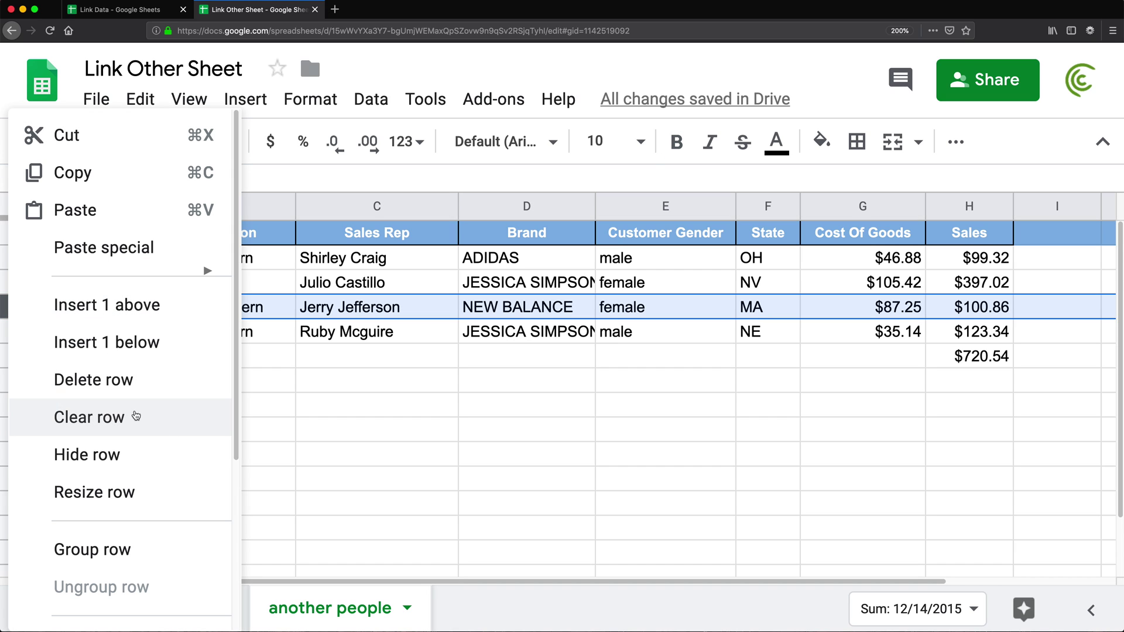
{"action": "left_click", "coordinate": [94, 306]}
{"action": "left_click", "coordinate": [971, 339]}
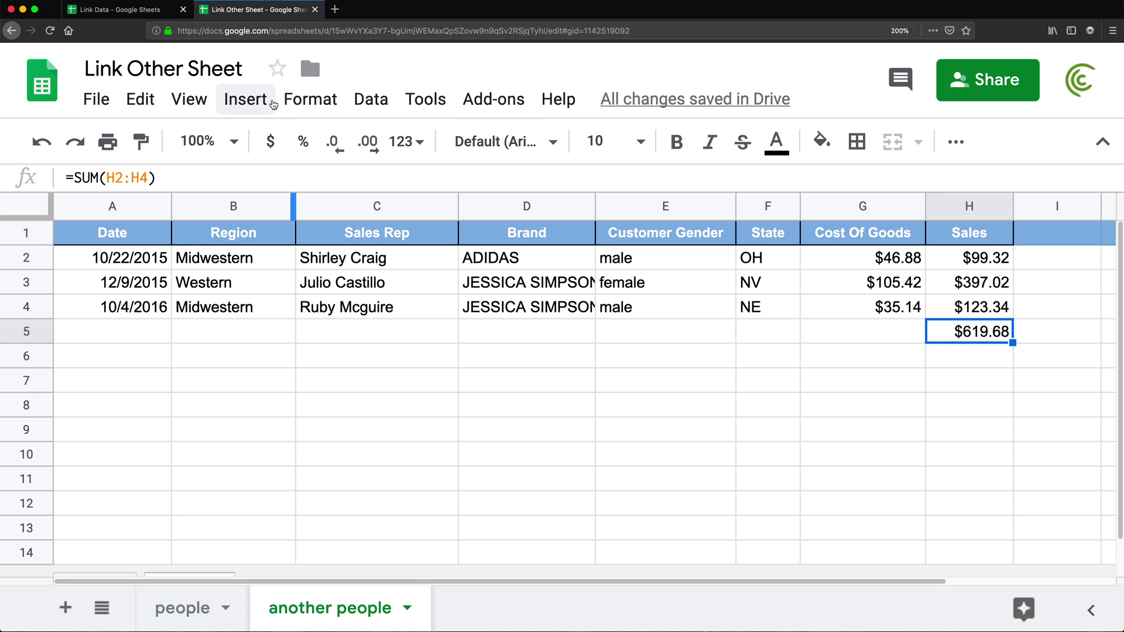
{"action": "left_click", "coordinate": [91, 11]}
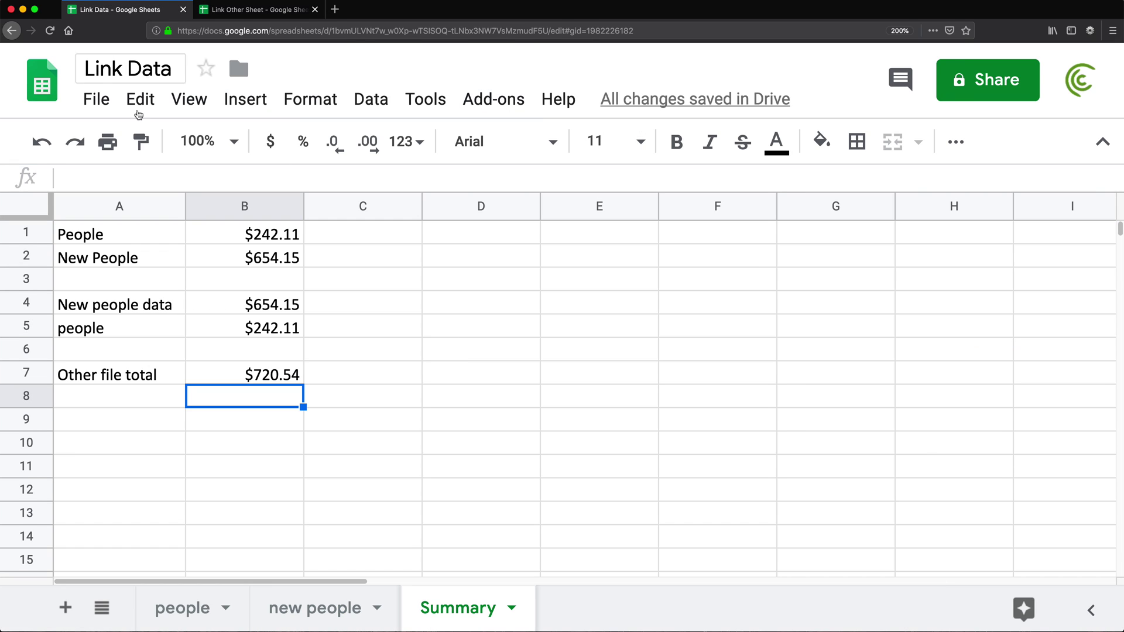
- Enter =IMPORTRANGE with the other spreadsheet's URL and "another people!H5" in C7, showing $619.68
{"action": "left_click", "coordinate": [344, 372]}
{"action": "type", "text": "=impor"}
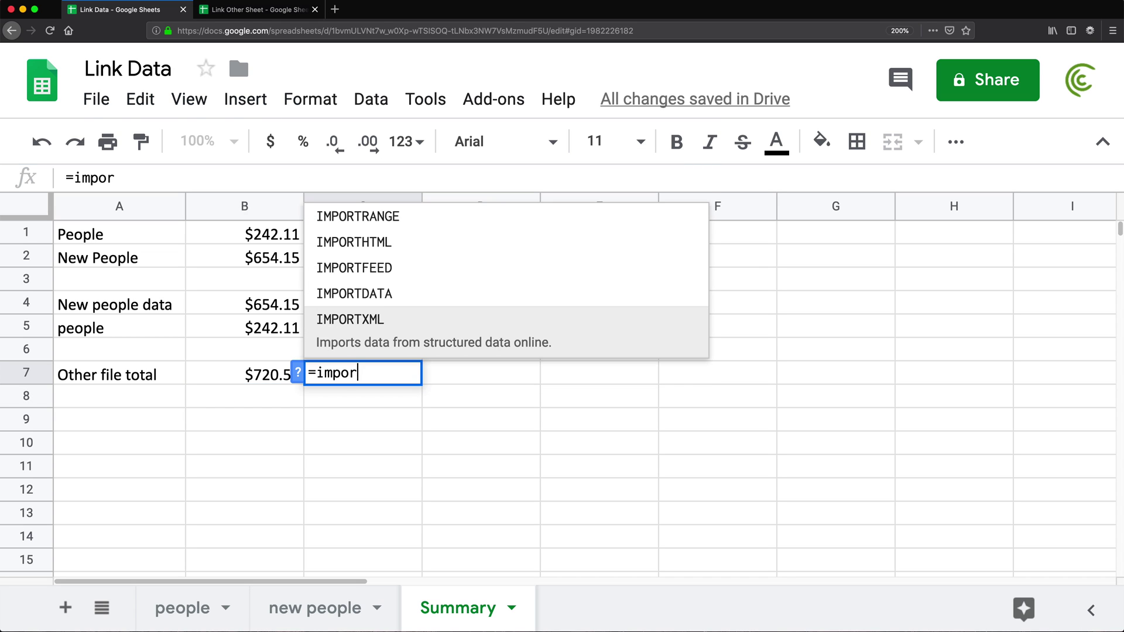
{"action": "type", "text": "trange("}
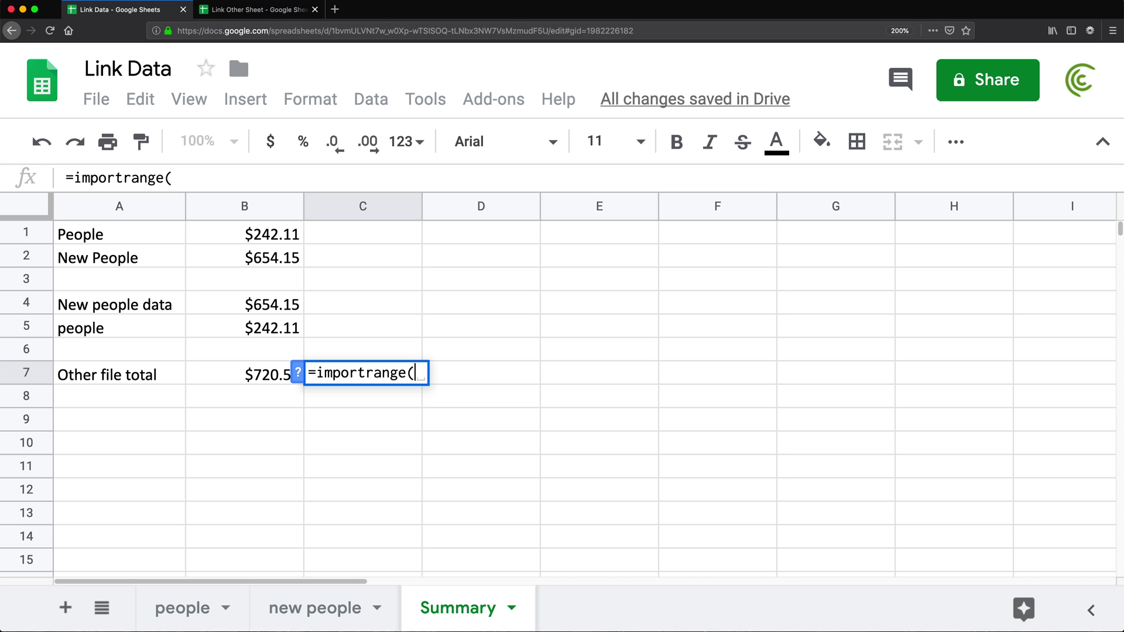
{"action": "left_click", "coordinate": [255, 10]}
{"action": "left_click", "coordinate": [348, 31]}
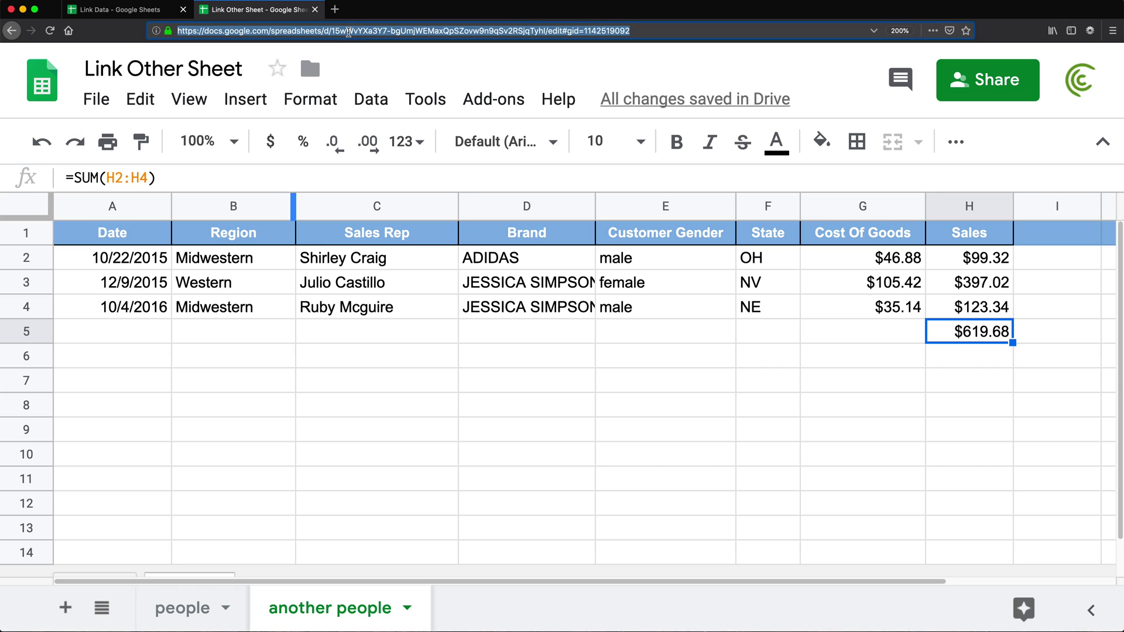
{"action": "left_click", "coordinate": [111, 10]}
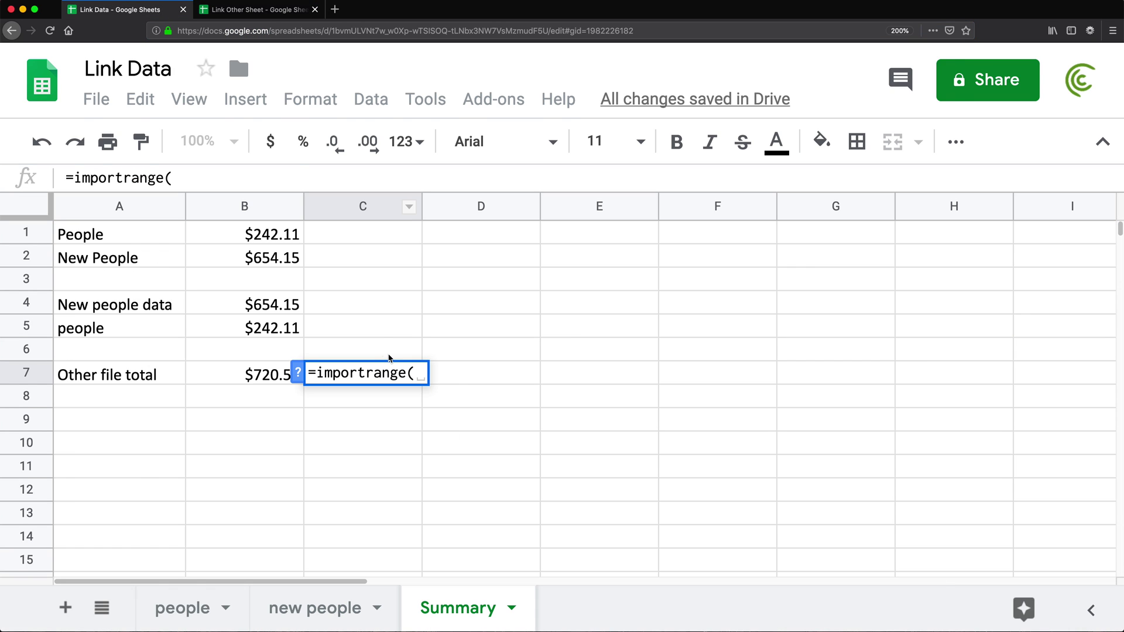
{"action": "type", "text": "\""}
{"action": "key", "text": "cmd+v"}
{"action": "type", "text": "\""}
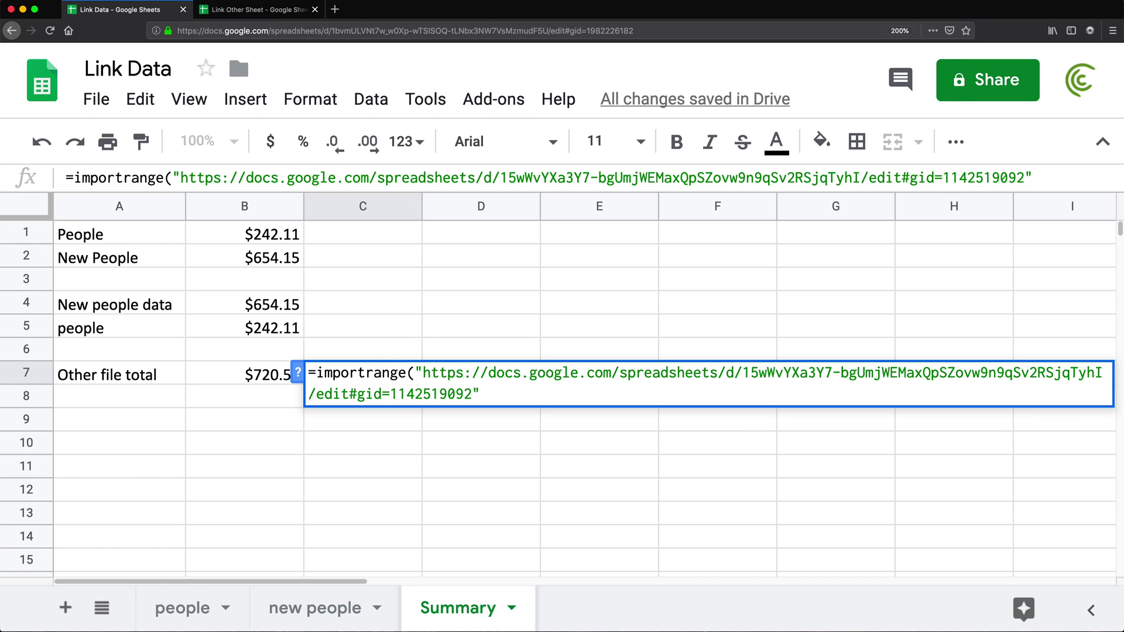
{"action": "type", "text": ",\""}
{"action": "left_click", "coordinate": [257, 9]}
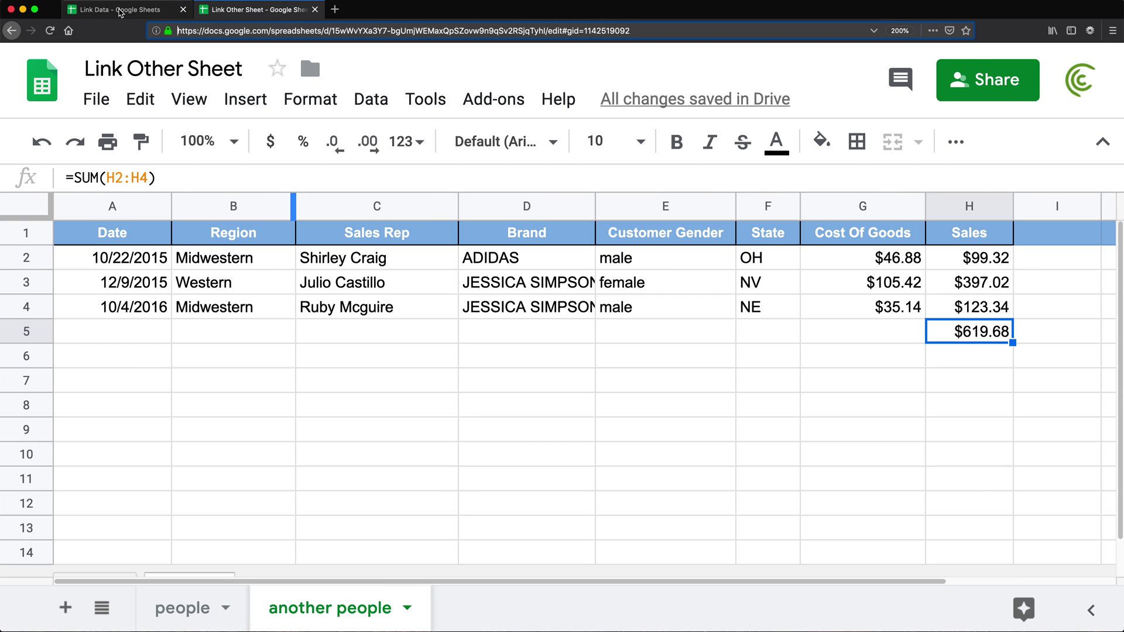
{"action": "left_click", "coordinate": [119, 11]}
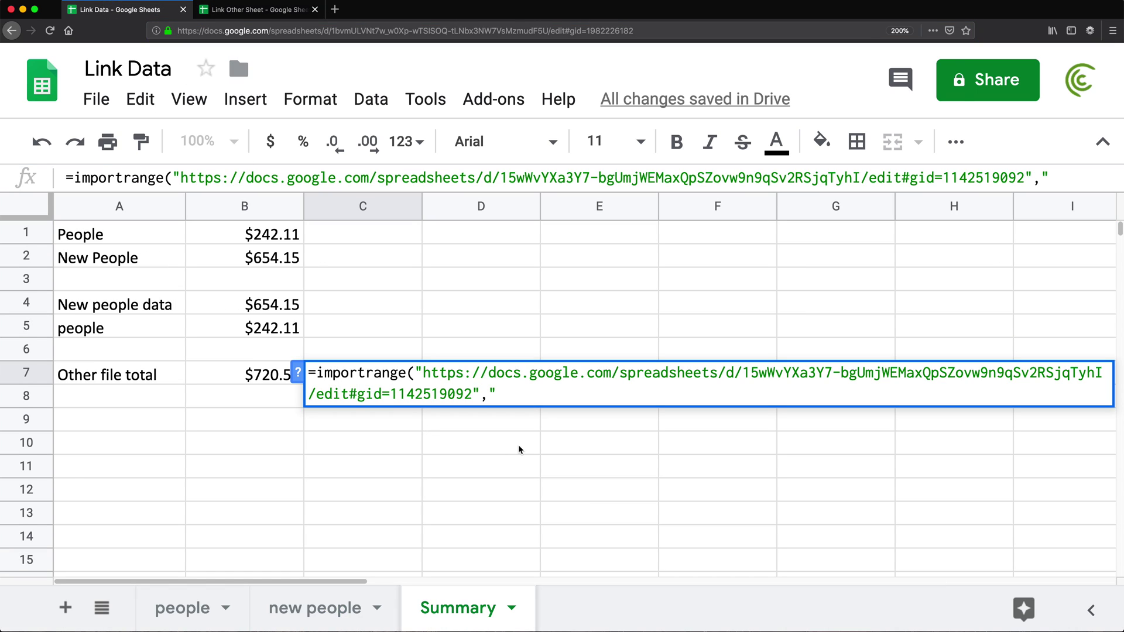
{"action": "type", "text": "another pe"}
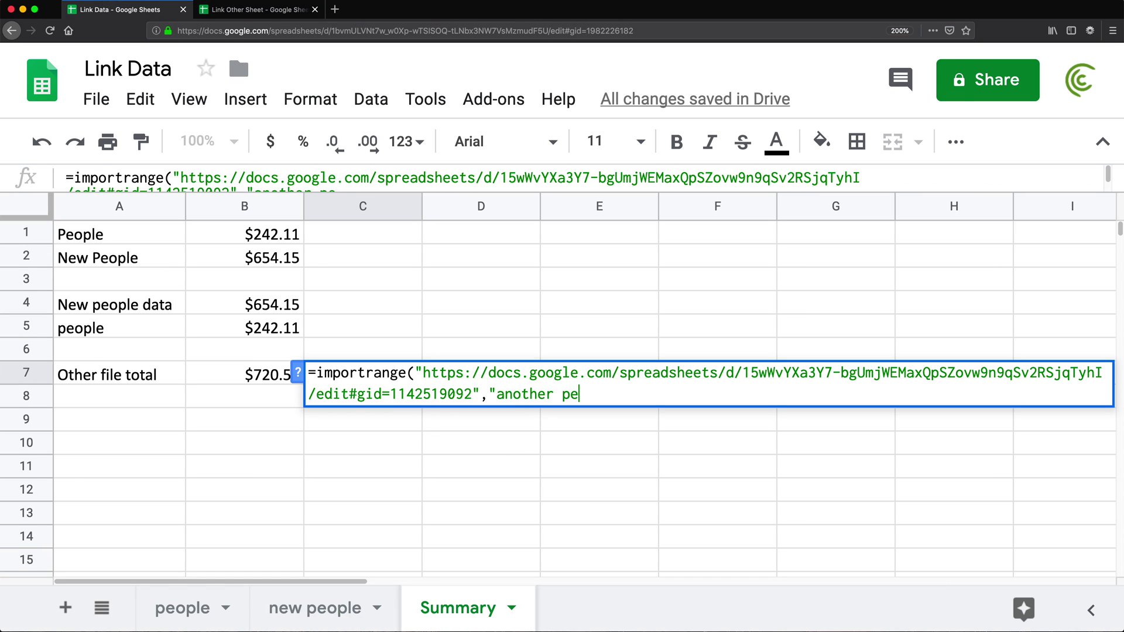
{"action": "type", "text": "ople!"}
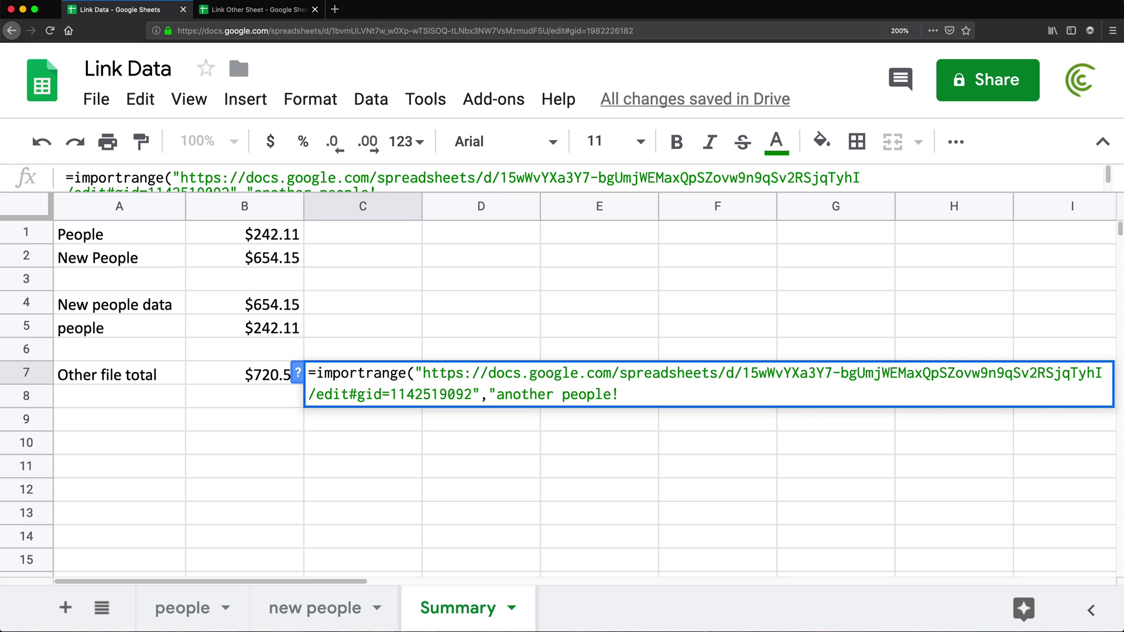
{"action": "type", "text": "H5\")"}
{"action": "key", "text": "Return"}
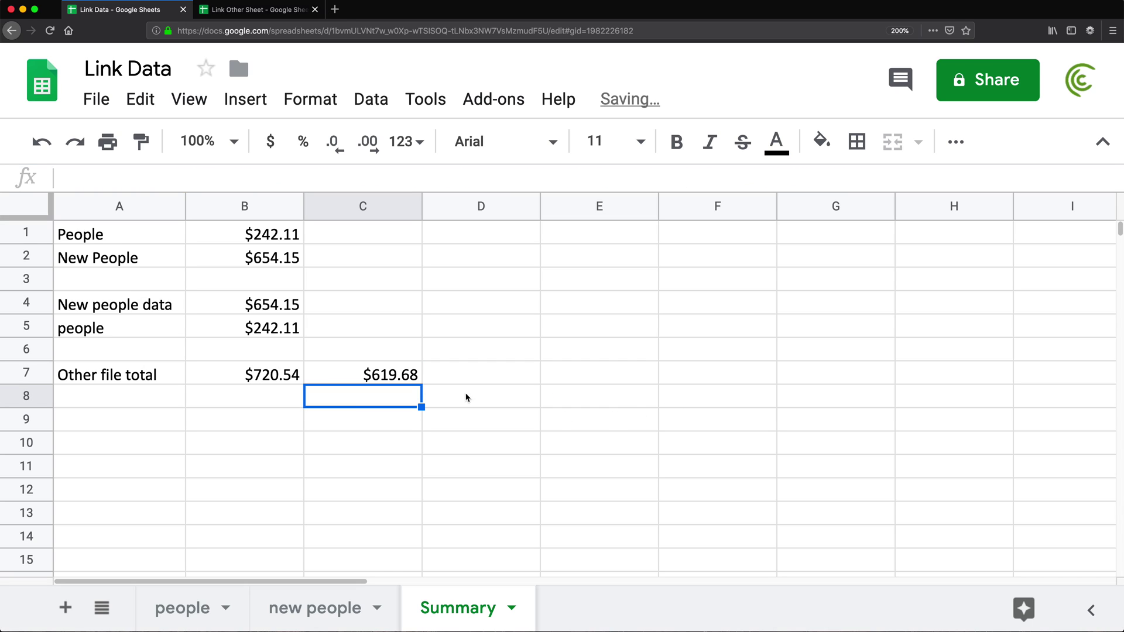
- Wrap the sheet name in C7's IMPORTRANGE in quotes as 'another people'!H5 and commit
{"action": "left_click", "coordinate": [398, 379]}
{"action": "left_click", "coordinate": [367, 381]}
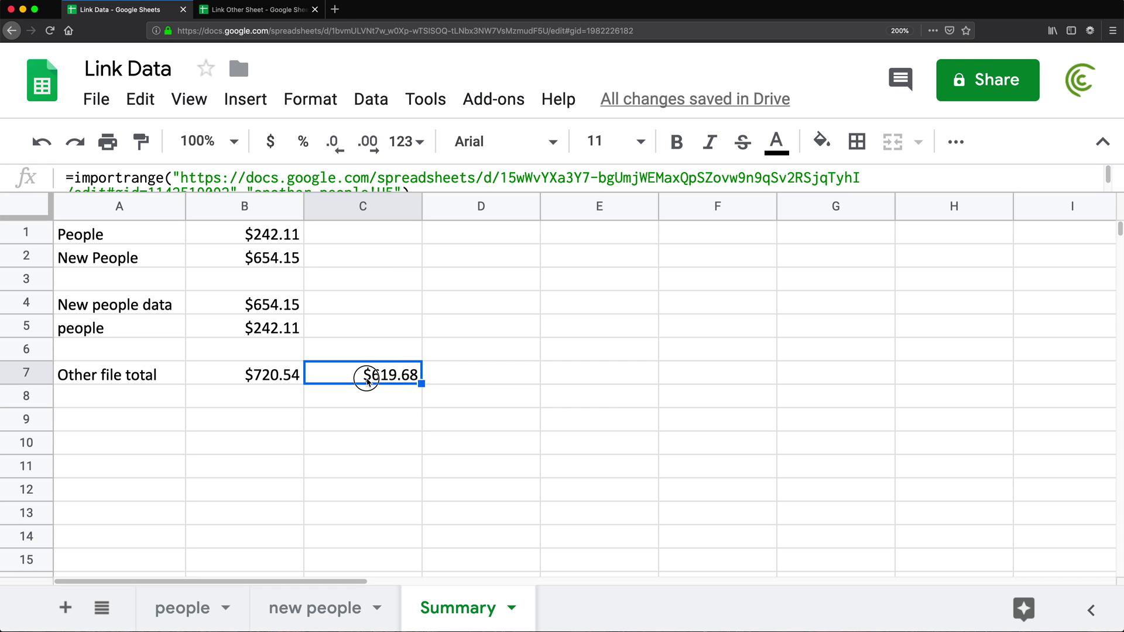
{"action": "double_click", "coordinate": [367, 381]}
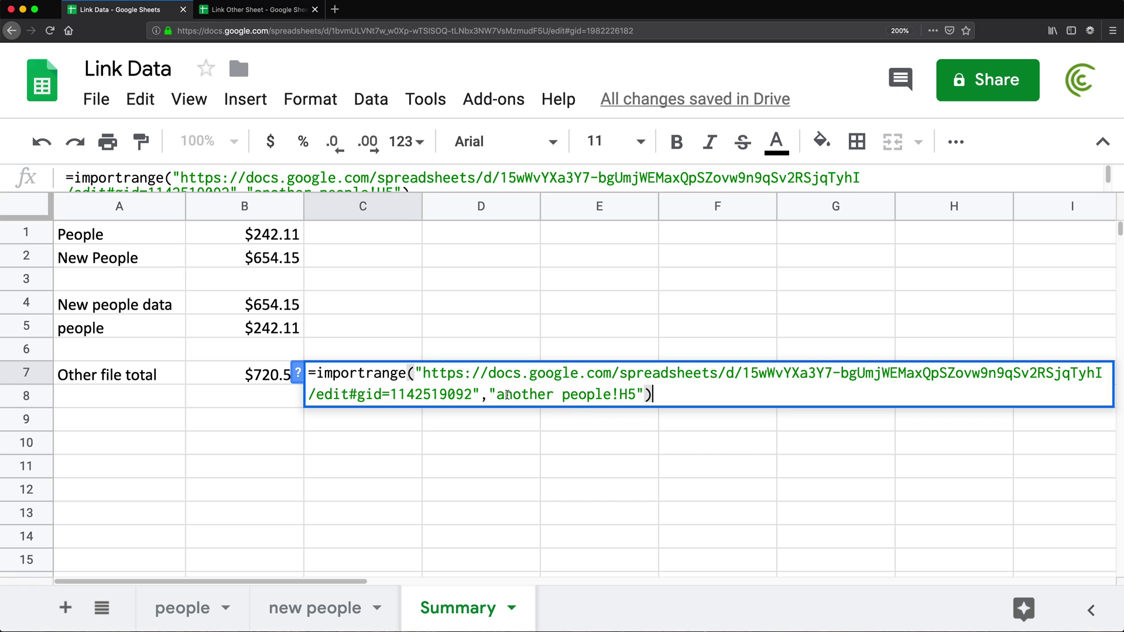
{"action": "left_click_drag", "start_coordinate": [497, 395], "coordinate": [612, 397]}
{"action": "left_click", "coordinate": [612, 395]}
{"action": "left_click", "coordinate": [497, 393]}
{"action": "left_click_drag", "start_coordinate": [562, 396], "coordinate": [524, 400]}
{"action": "left_click", "coordinate": [499, 395]}
{"action": "type", "text": "'"}
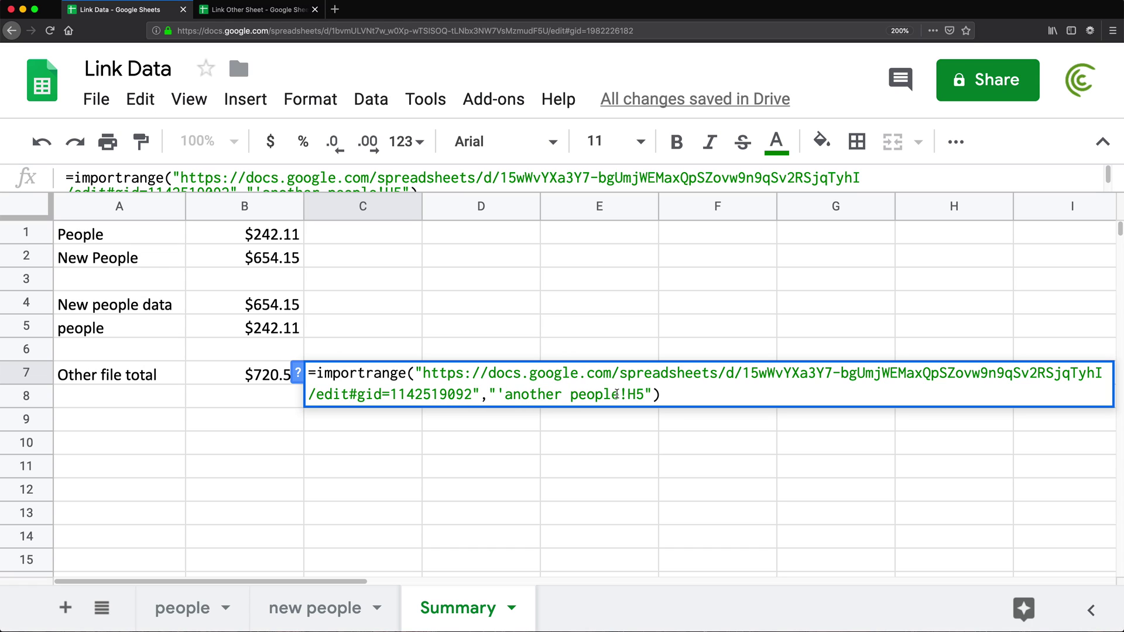
{"action": "left_click", "coordinate": [620, 394]}
{"action": "type", "text": "'"}
{"action": "key", "text": "Return"}
- Reopen C7's formula to confirm it still returns $619.68
{"action": "left_click", "coordinate": [385, 380]}
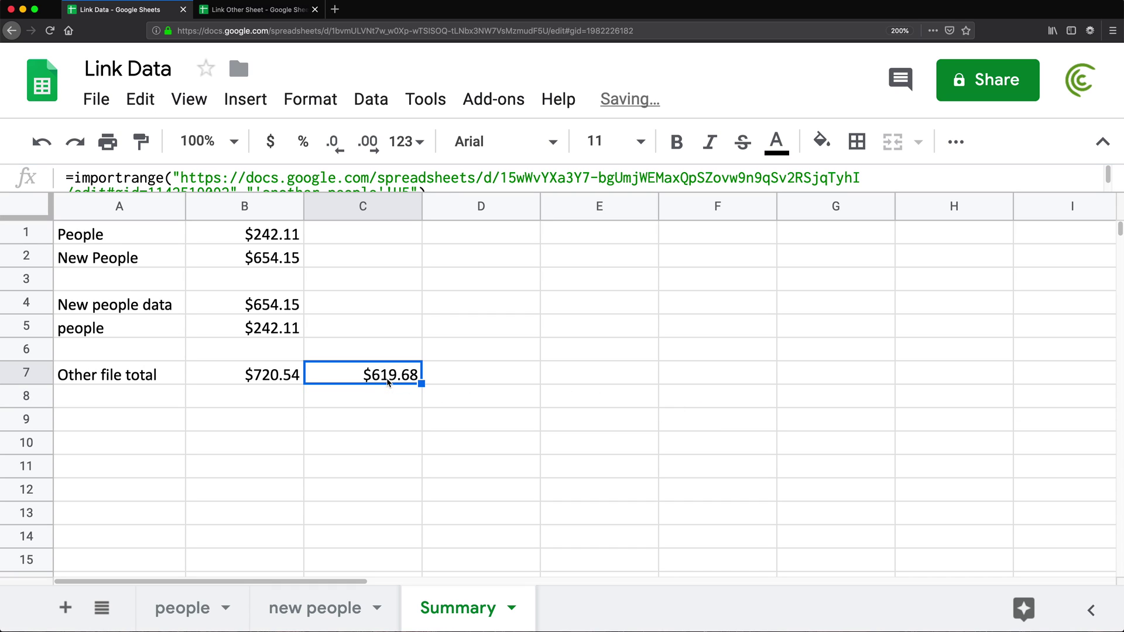
{"action": "double_click", "coordinate": [385, 379]}
{"action": "key", "text": "Return"}
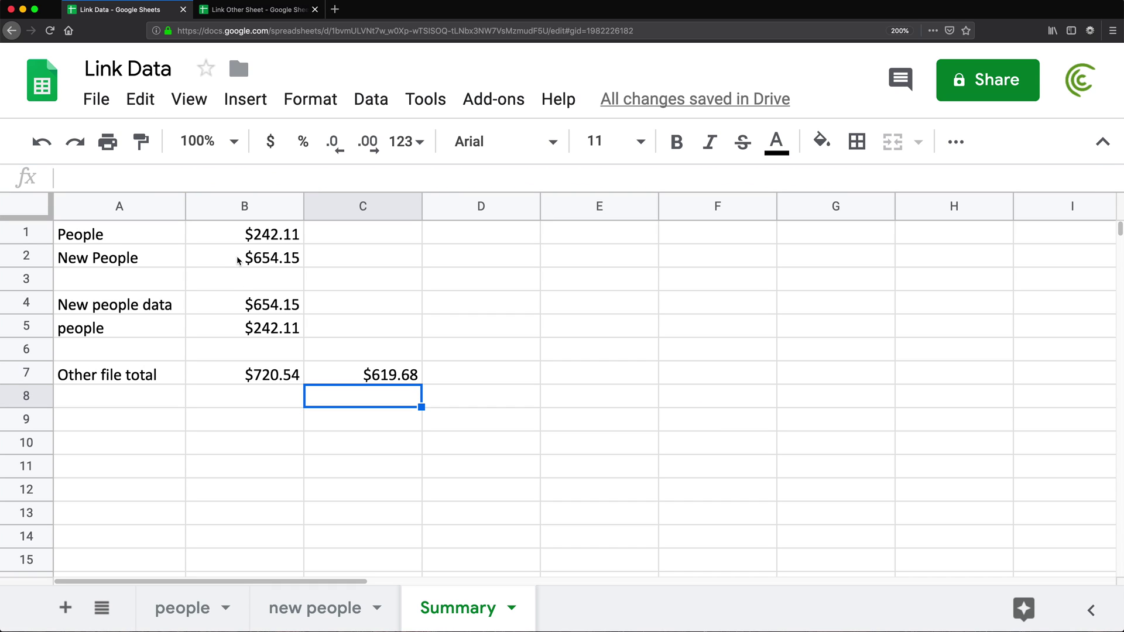
{"action": "double_click", "coordinate": [241, 261]}
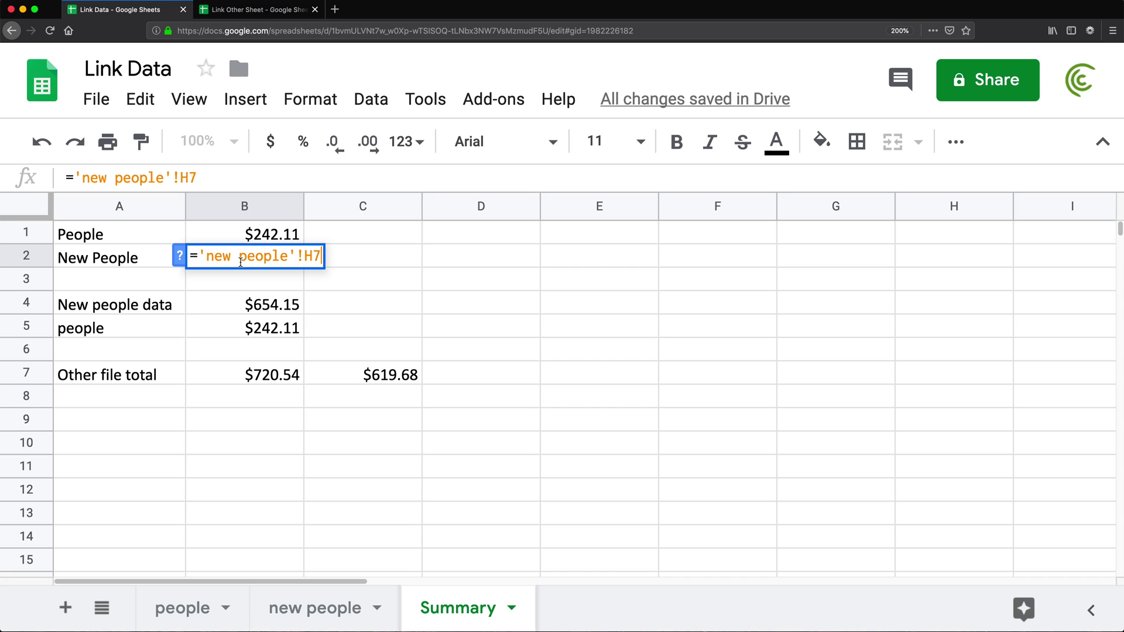
{"action": "left_click", "coordinate": [205, 255]}
{"action": "key", "text": "BackSpace"}
{"action": "left_click", "coordinate": [290, 256]}
{"action": "key", "text": "BackSpace"}
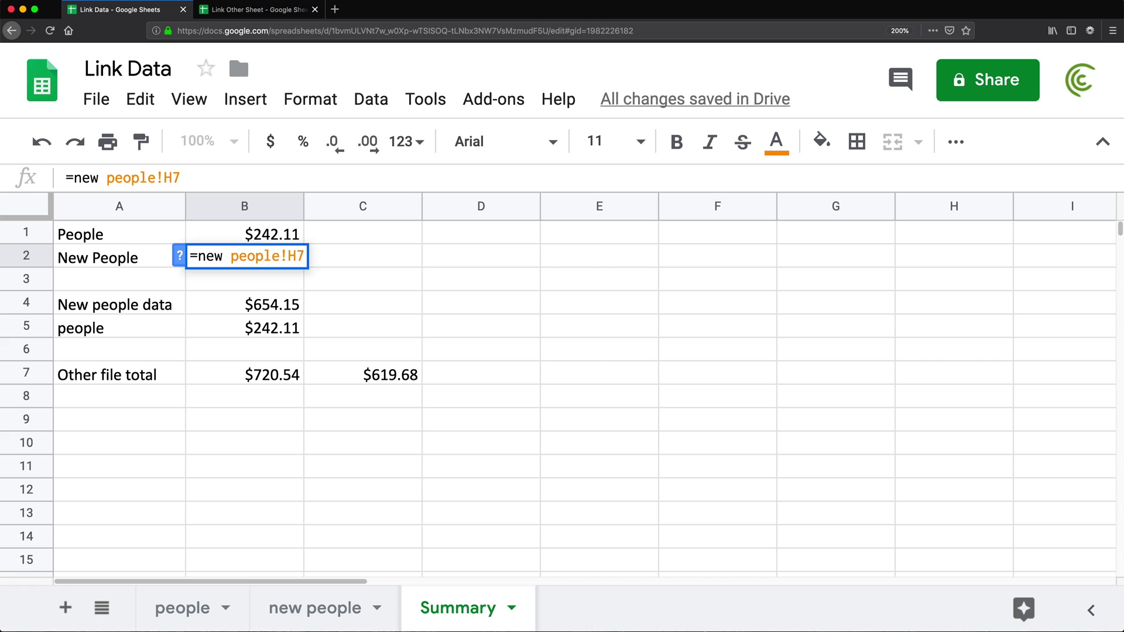
{"action": "key", "text": "Return"}
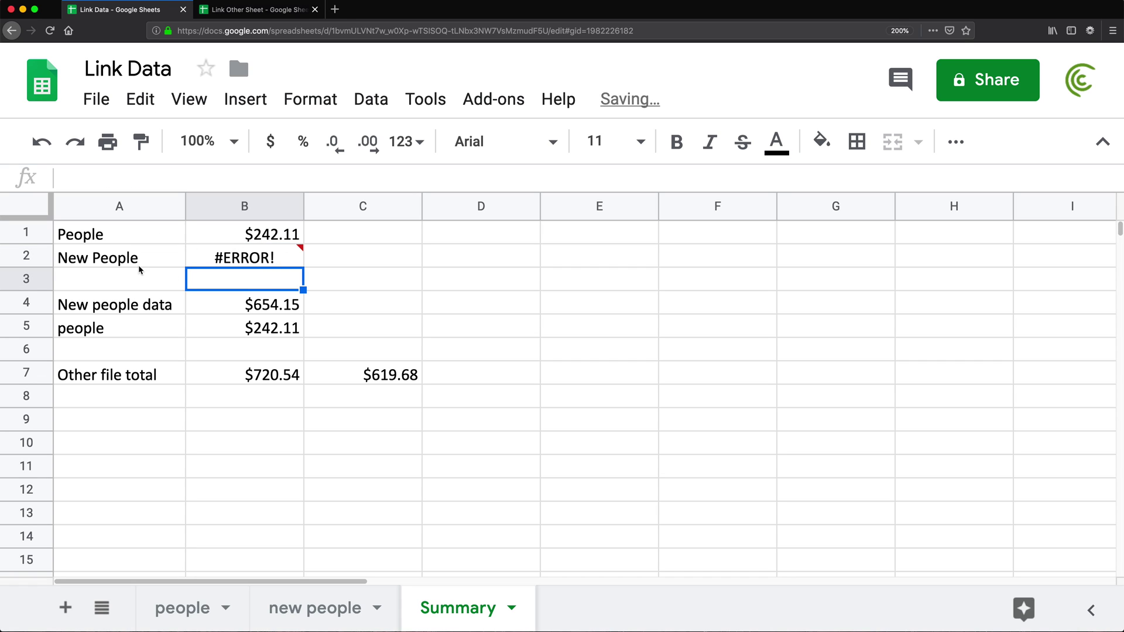
{"action": "mouse_move", "coordinate": [188, 256]}
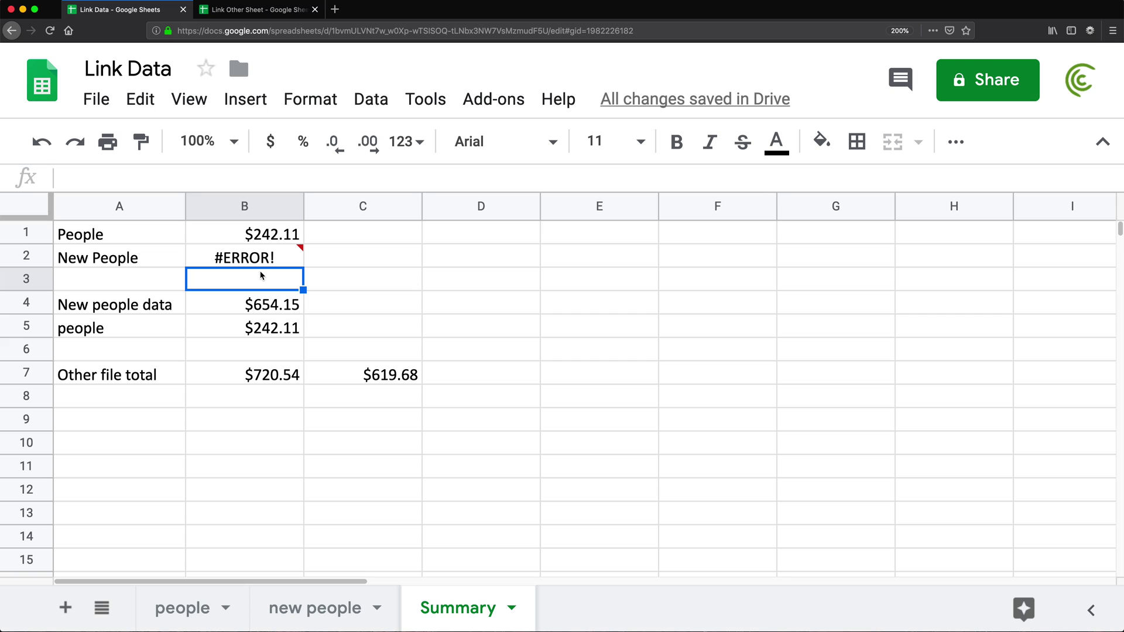
{"action": "key", "text": "Up"}
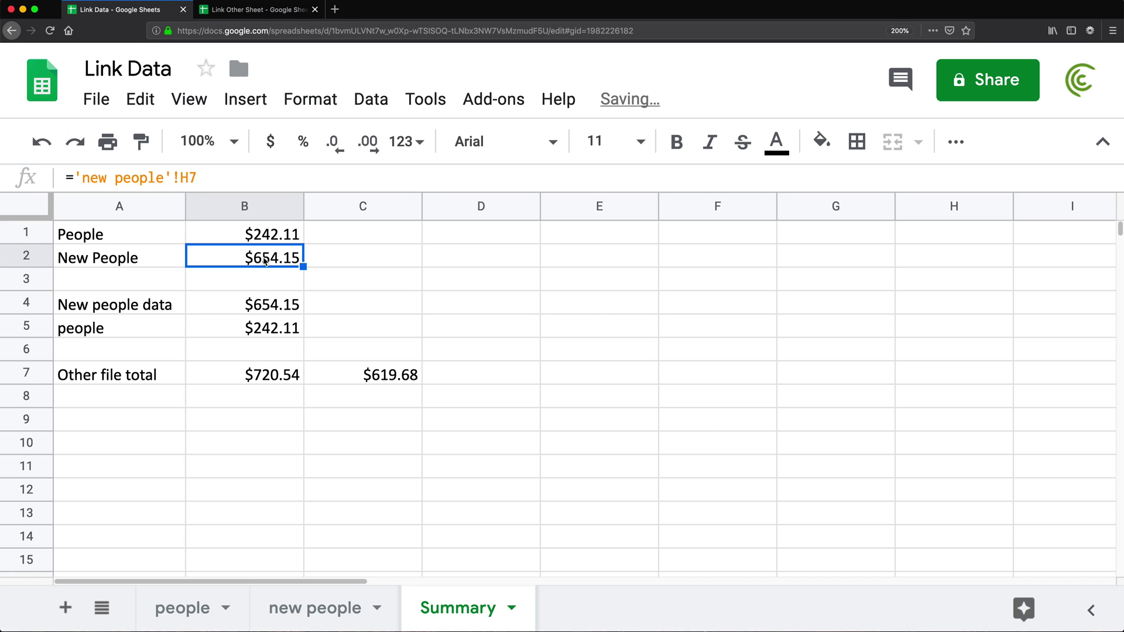
{"action": "double_click", "coordinate": [263, 258]}
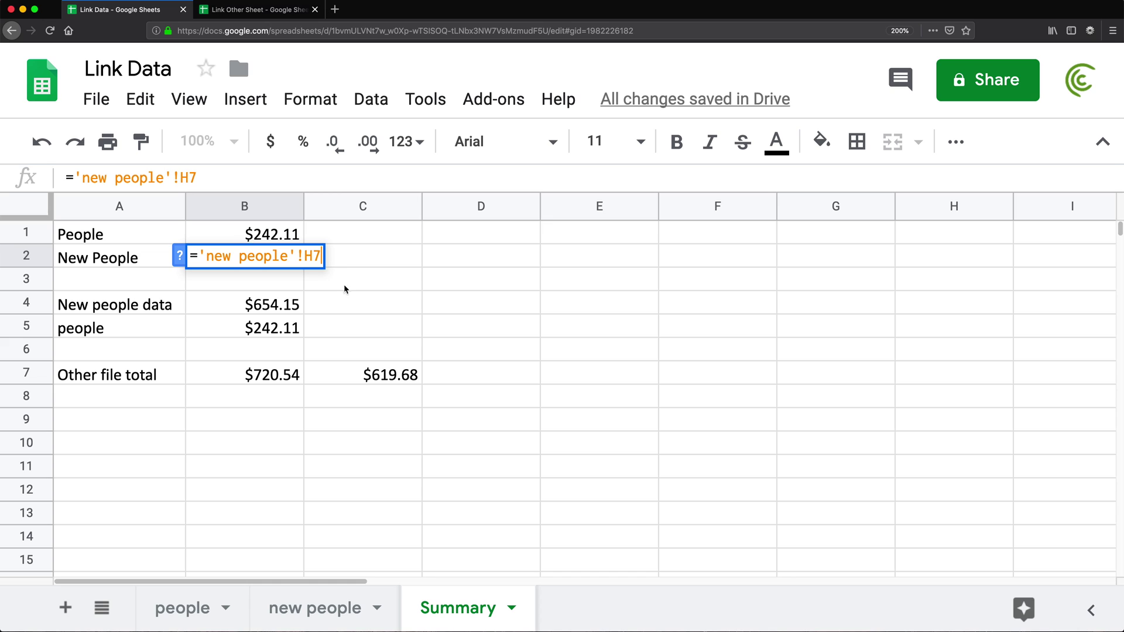
{"action": "key", "text": "Return"}
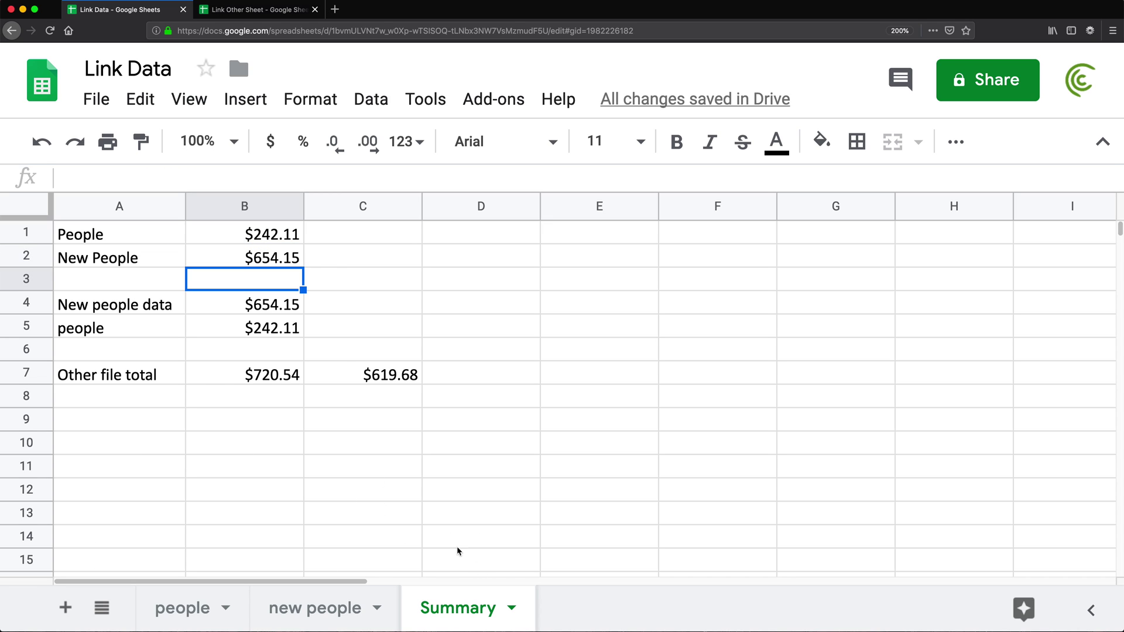
{"action": "double_click", "coordinate": [367, 375]}
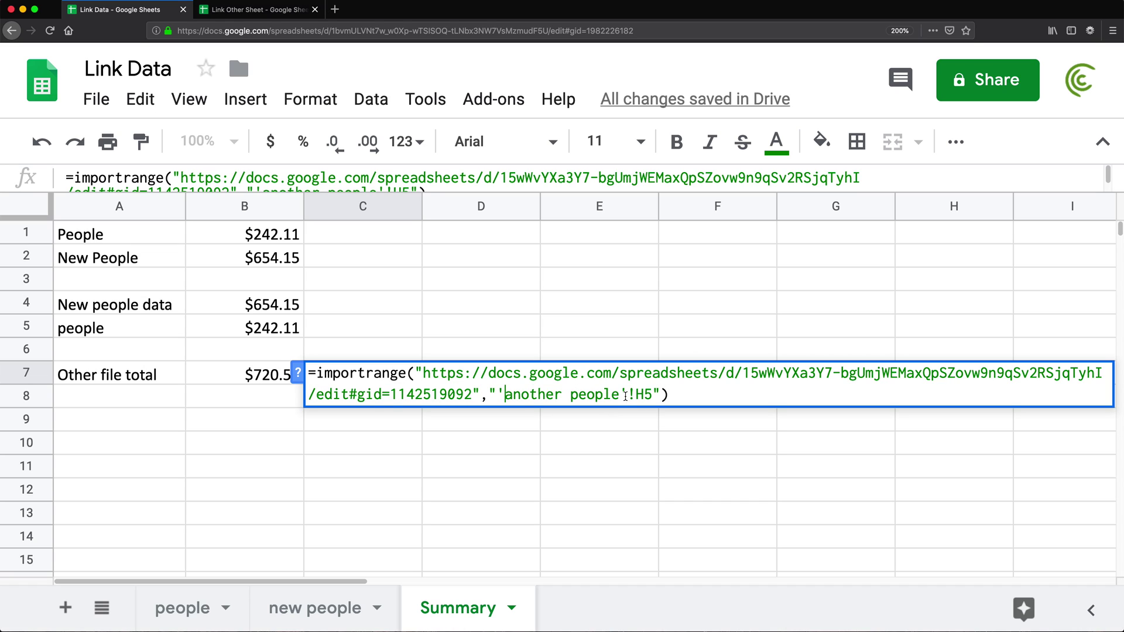
{"action": "key", "text": "Return"}
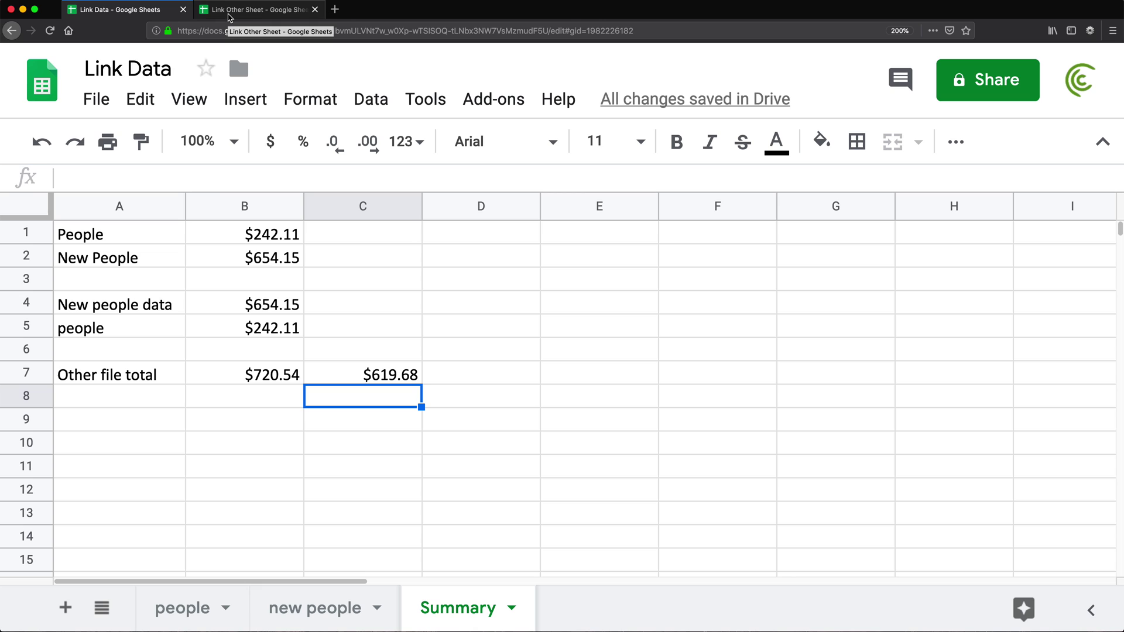
- In Link Other Sheet's people sheet, delete the $720.54 total in H6
{"action": "left_click", "coordinate": [228, 16]}
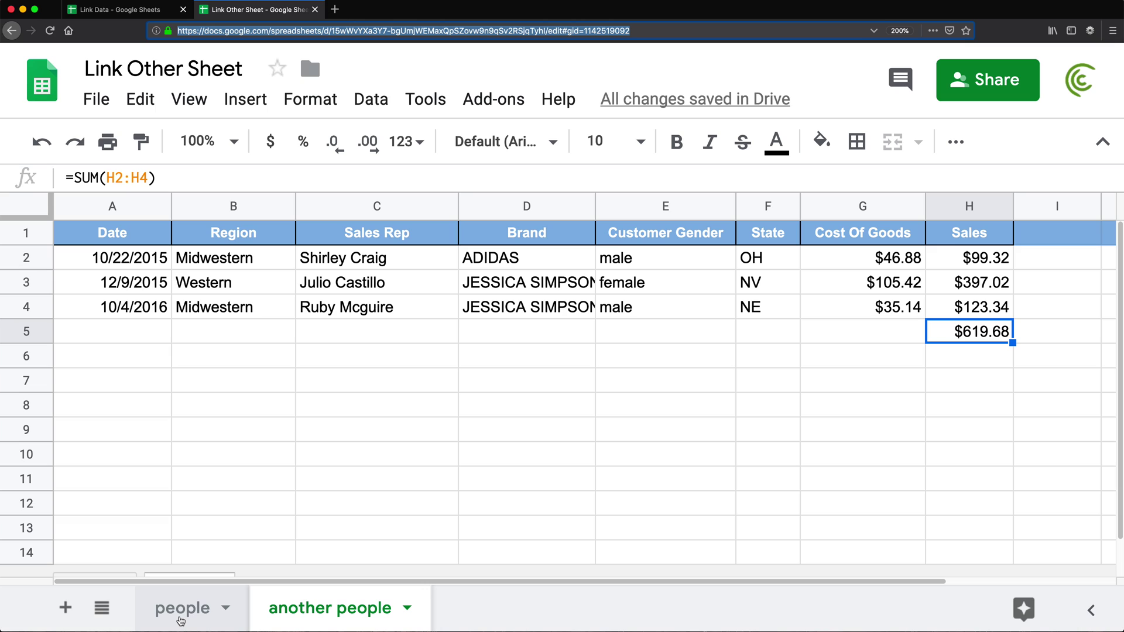
{"action": "left_click", "coordinate": [181, 619]}
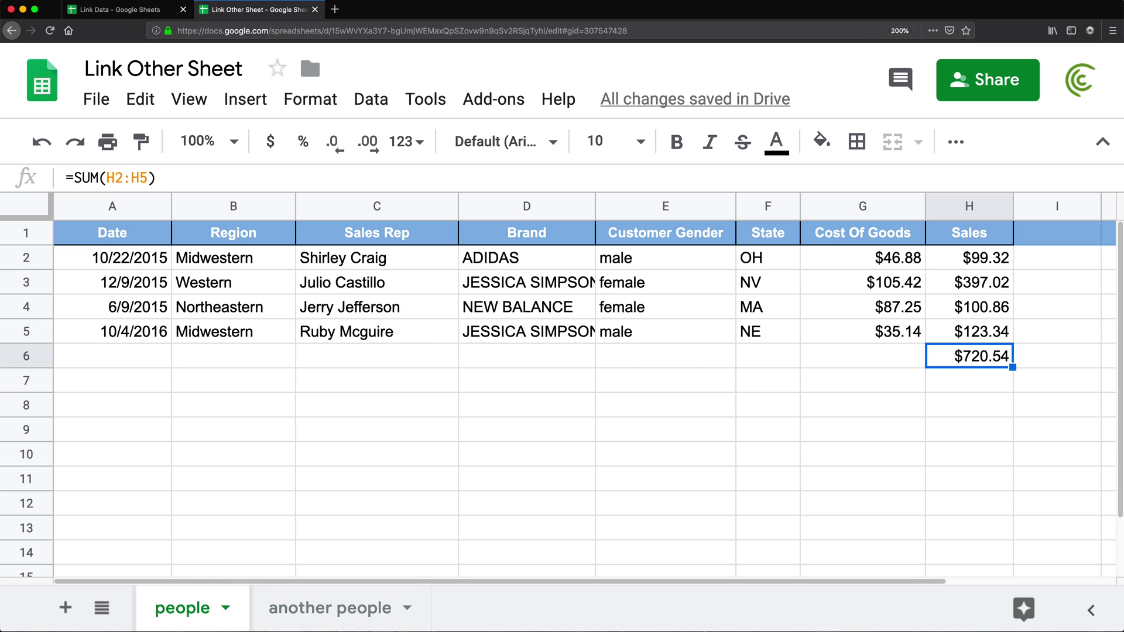
{"action": "key", "text": "Delete"}
- Back in Link Data, clear B7's import formula and start a new =SUM( formula there
{"action": "left_click", "coordinate": [117, 8]}
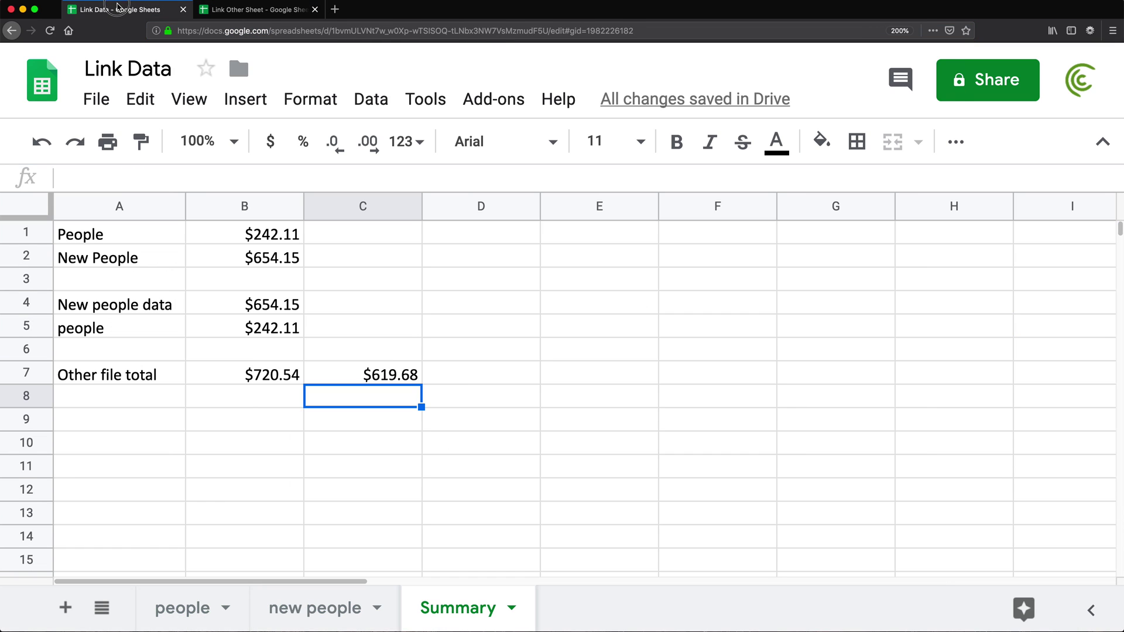
{"action": "left_click", "coordinate": [273, 382]}
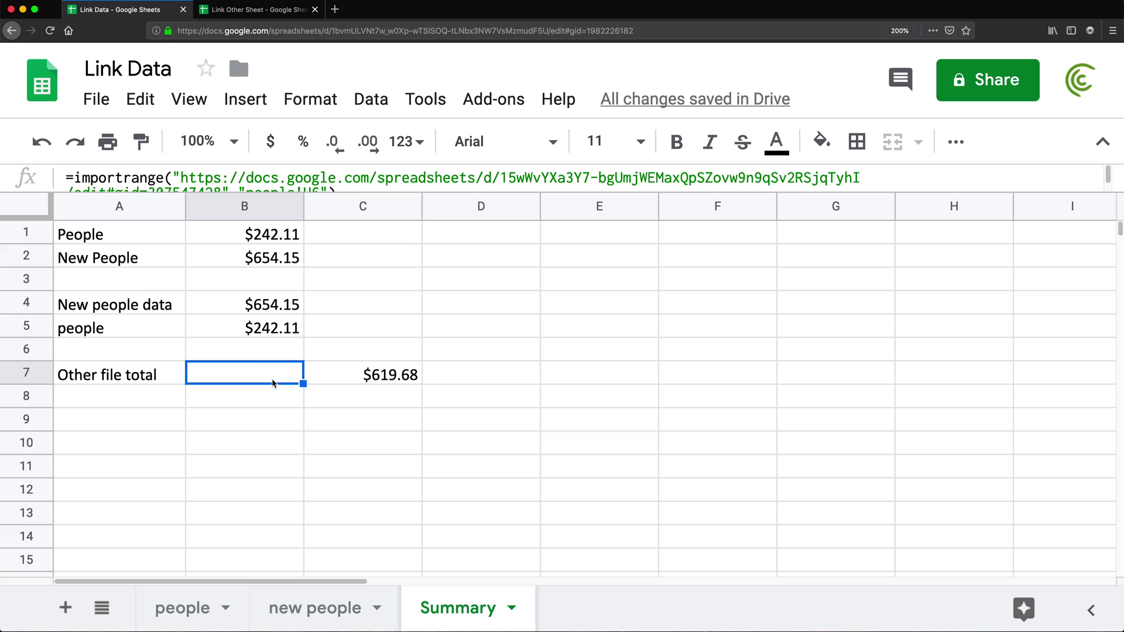
{"action": "key", "text": "Delete"}
{"action": "left_click", "coordinate": [245, 396]}
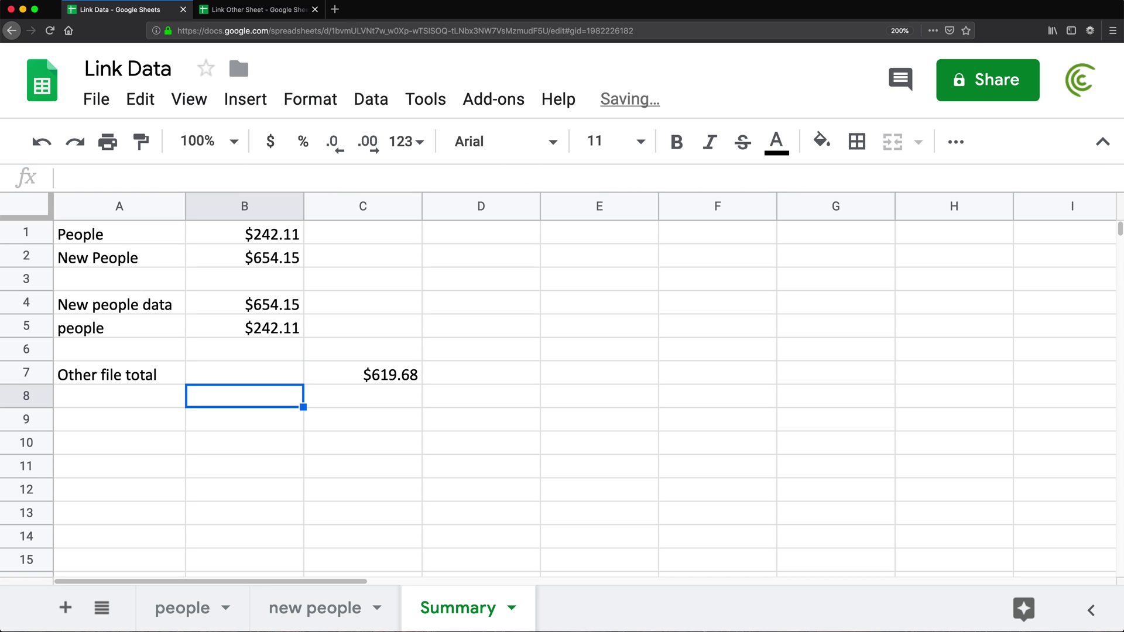
{"action": "left_click", "coordinate": [245, 372]}
{"action": "type", "text": "=SUM("}
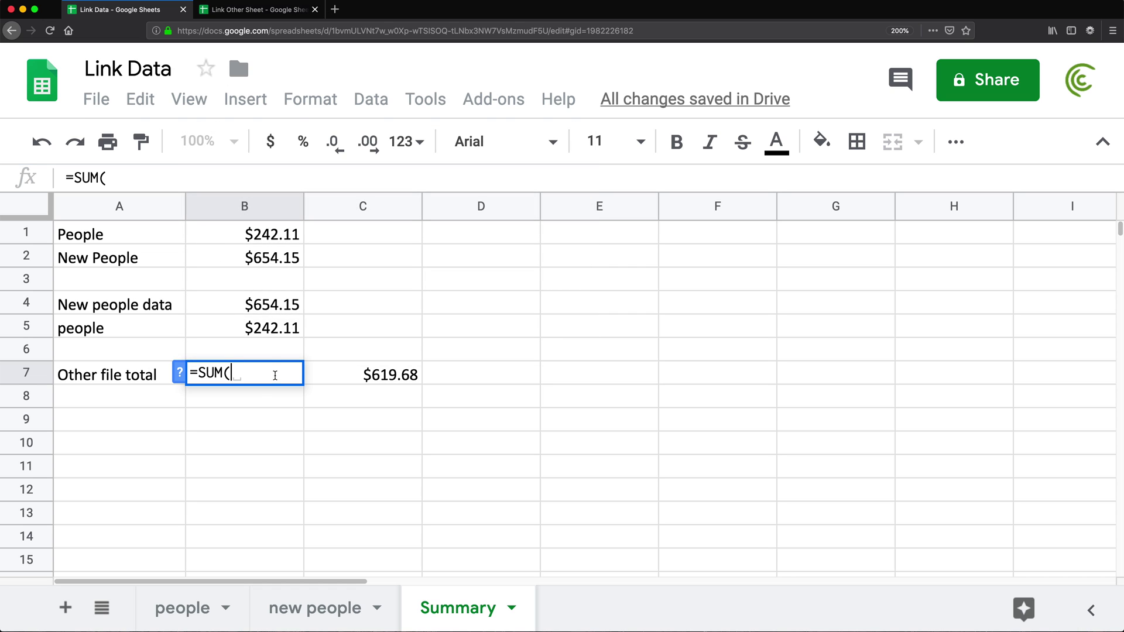
- Complete B7 as =SUM(IMPORTRANGE("<copied URL>","people!H2:H5")) using Link Other Sheet's copied address
{"action": "left_click", "coordinate": [251, 10]}
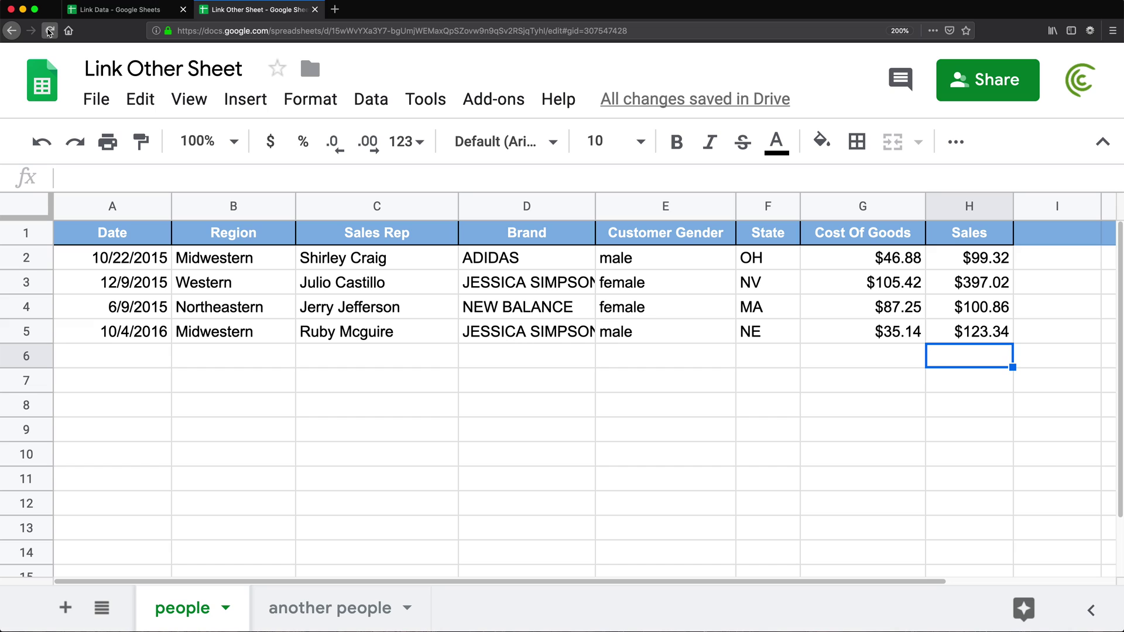
{"action": "left_click", "coordinate": [117, 10]}
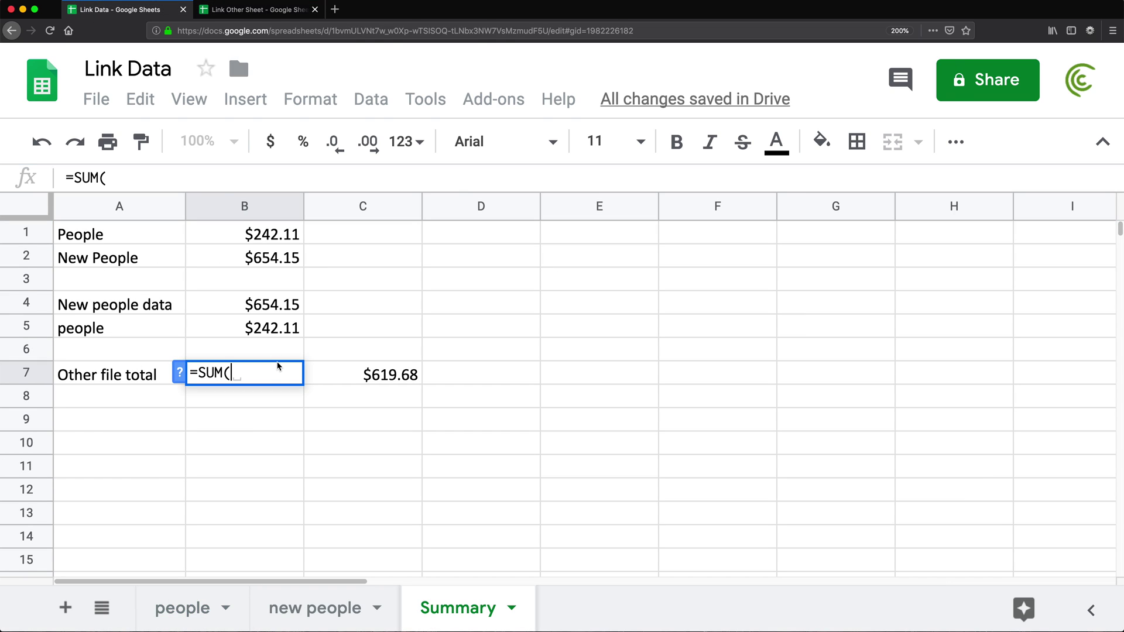
{"action": "type", "text": "IM"}
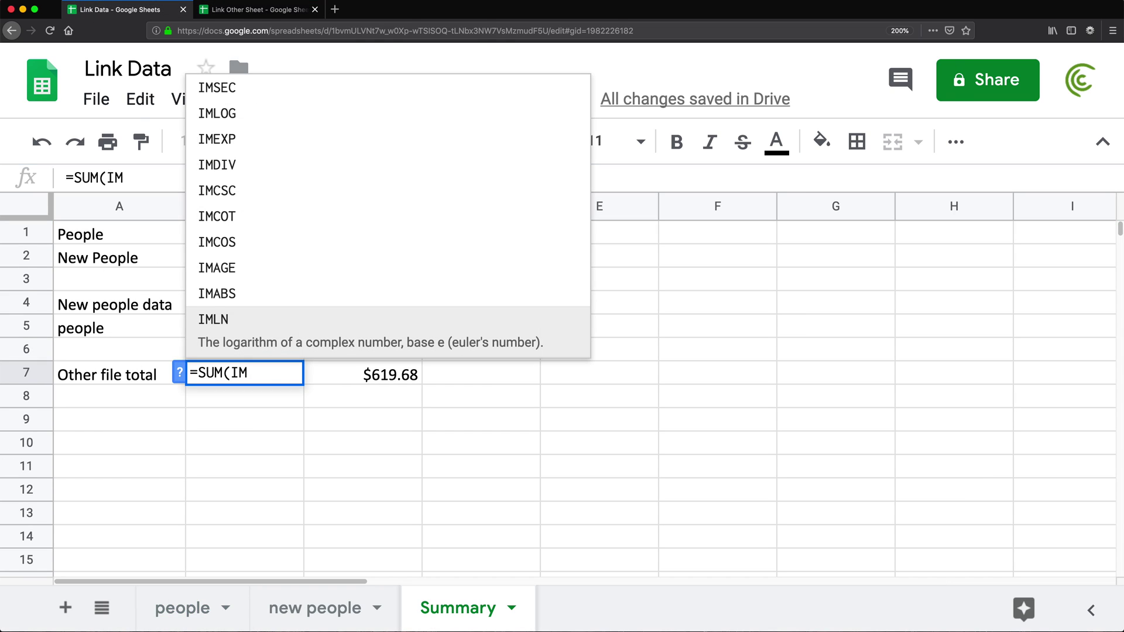
{"action": "type", "text": "PORTRAN"}
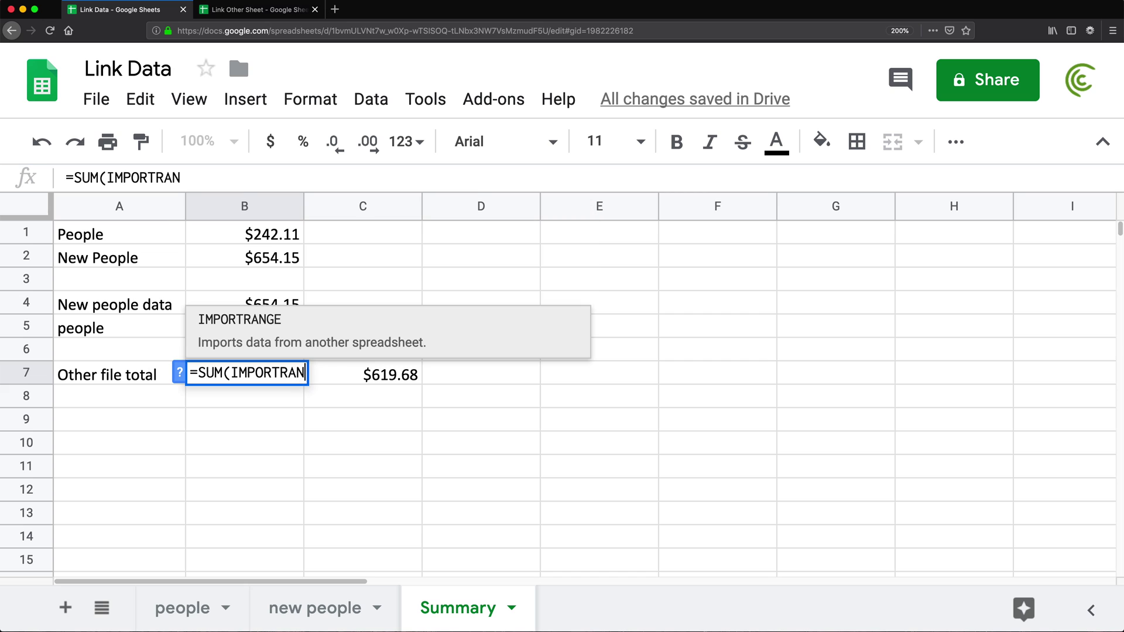
{"action": "type", "text": "GE("}
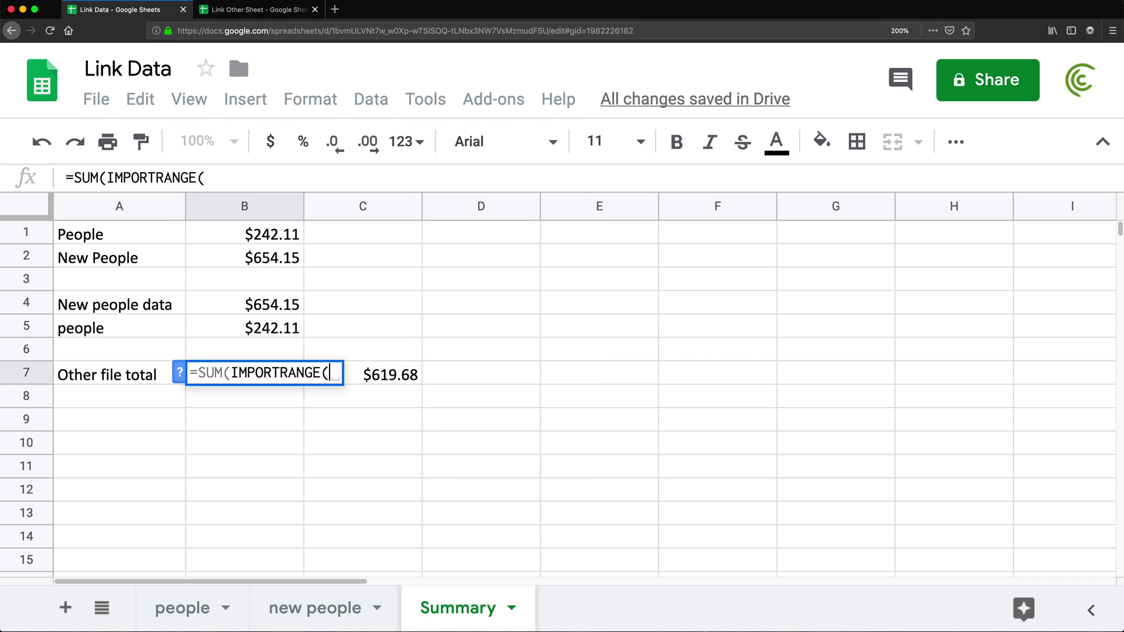
{"action": "left_click", "coordinate": [244, 9]}
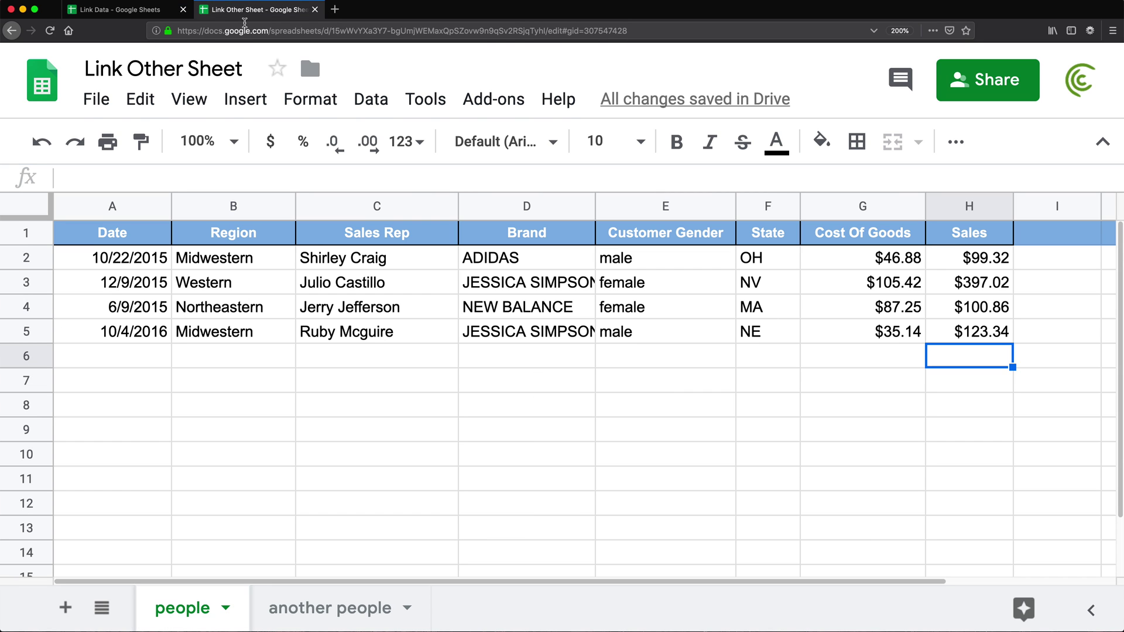
{"action": "left_click", "coordinate": [245, 24]}
{"action": "left_click", "coordinate": [155, 9]}
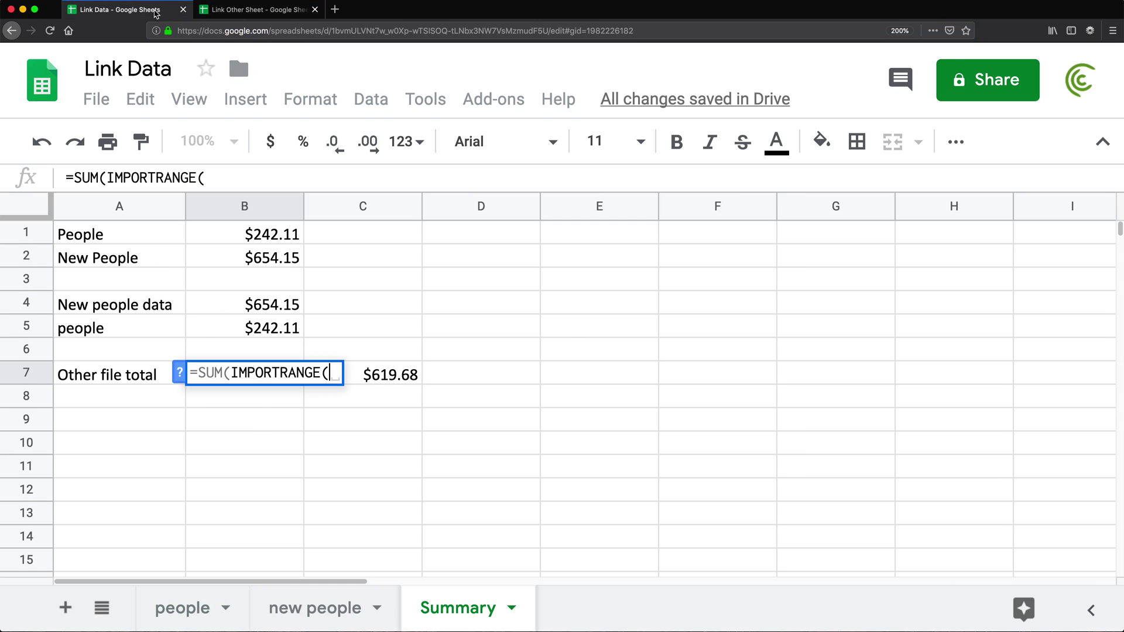
{"action": "type", "text": "\""}
{"action": "type", "text": "\""}
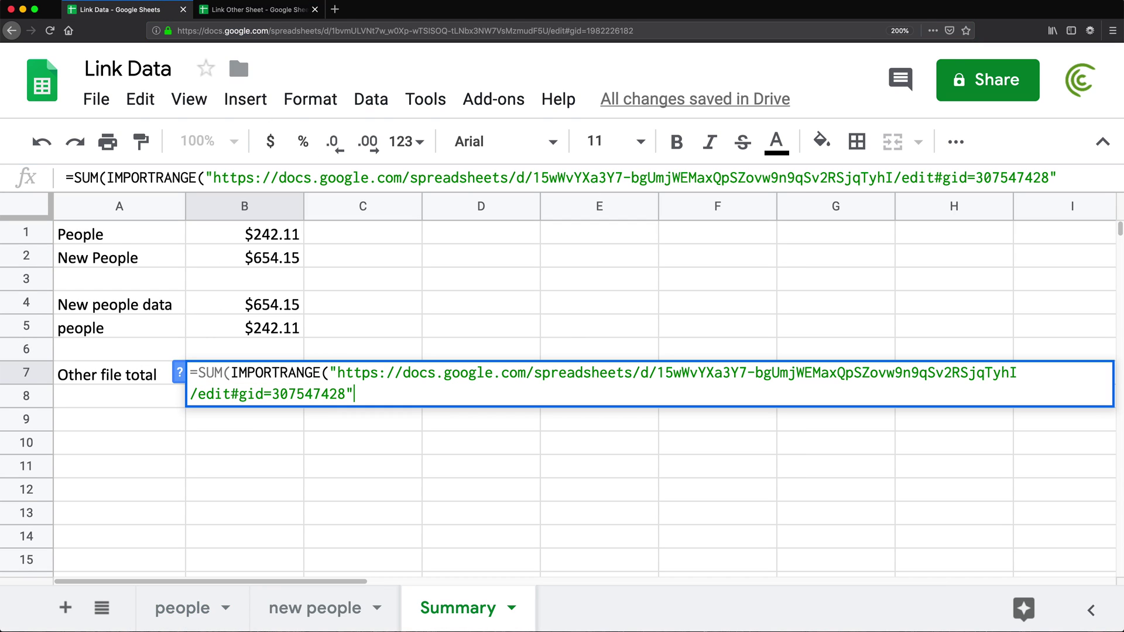
{"action": "type", "text": ",\"people"}
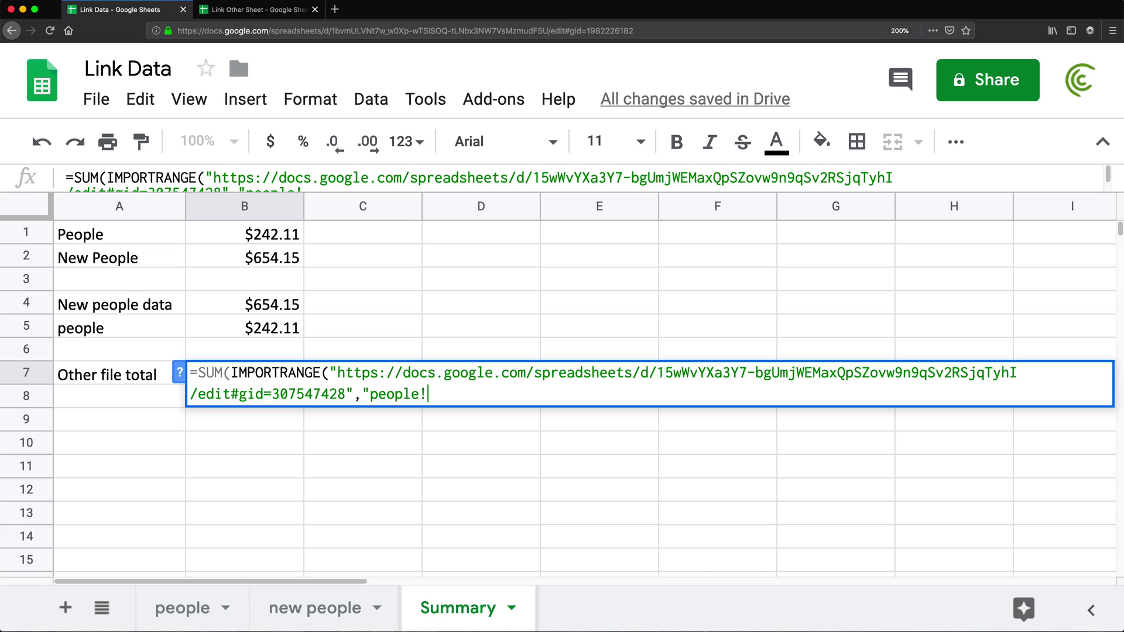
{"action": "type", "text": "!H2"}
{"action": "type", "text": ":"}
{"action": "type", "text": "H5"}
{"action": "type", "text": ")"}
{"action": "key", "text": "Return"}
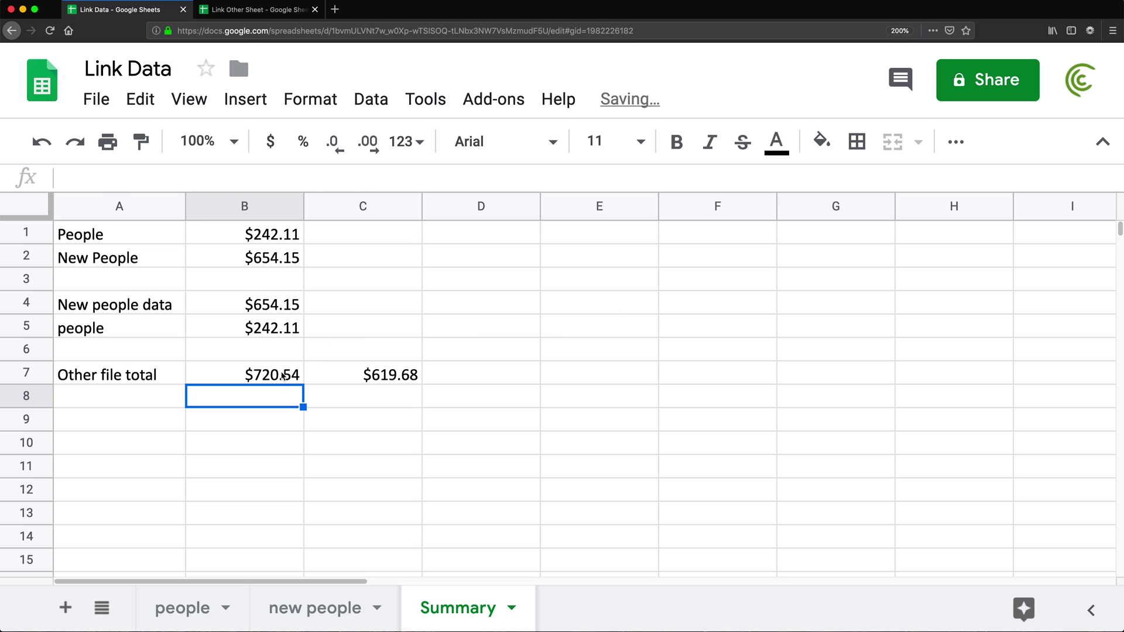
{"action": "left_click", "coordinate": [284, 377]}
- Delete the SUM( wrapper and the extra closing parenthesis from B7's formula
{"action": "double_click", "coordinate": [287, 379]}
{"action": "key", "text": "Return"}
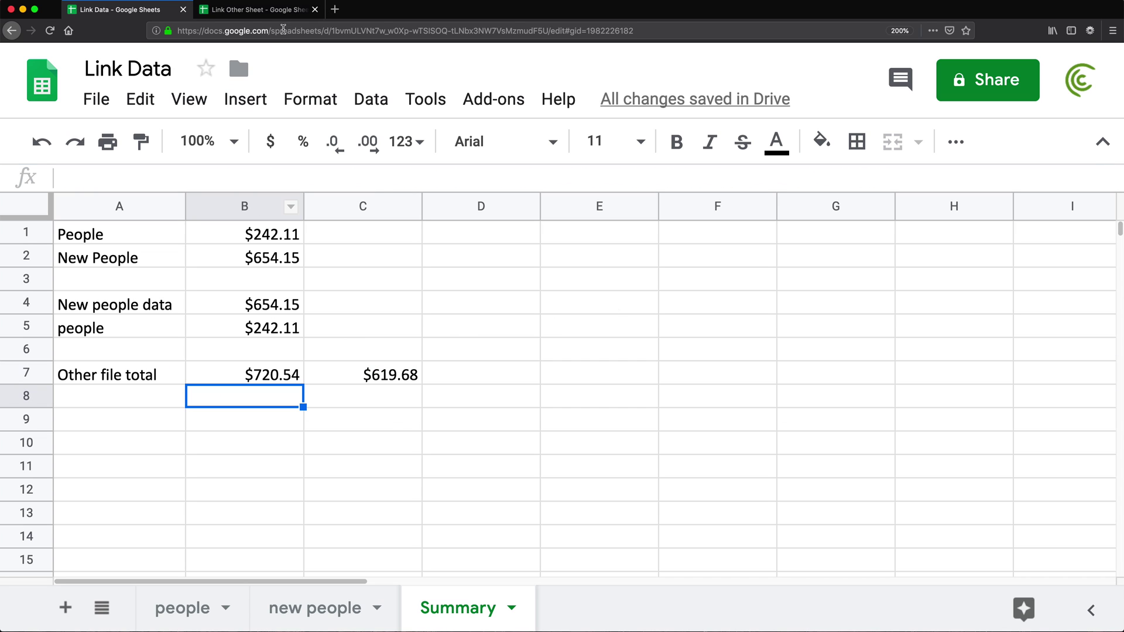
{"action": "left_click", "coordinate": [248, 374]}
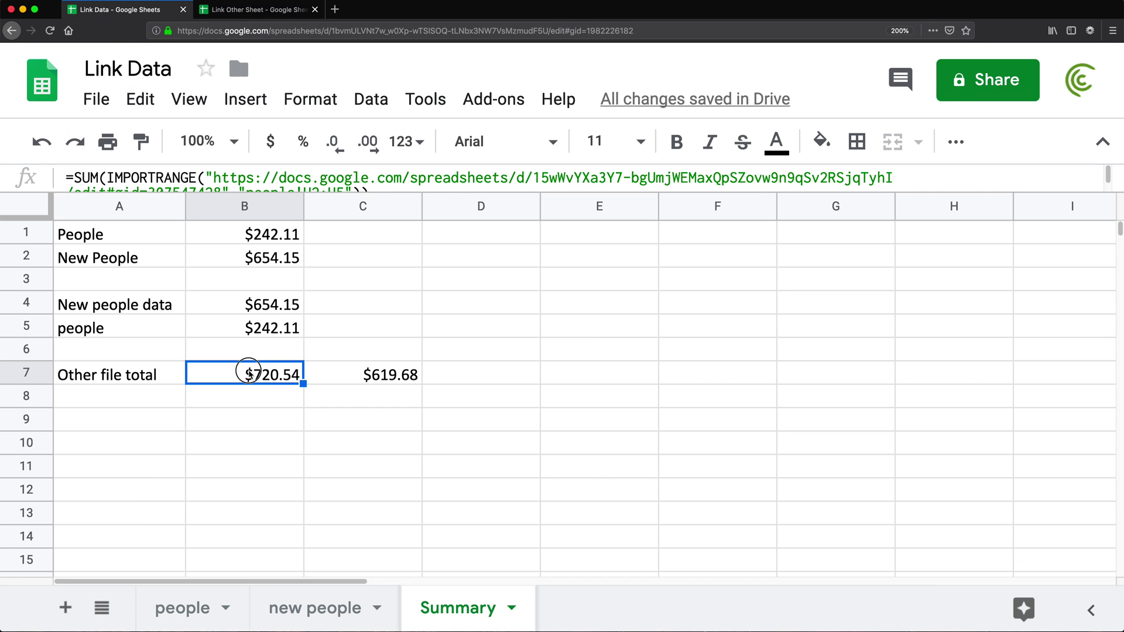
{"action": "double_click", "coordinate": [247, 372]}
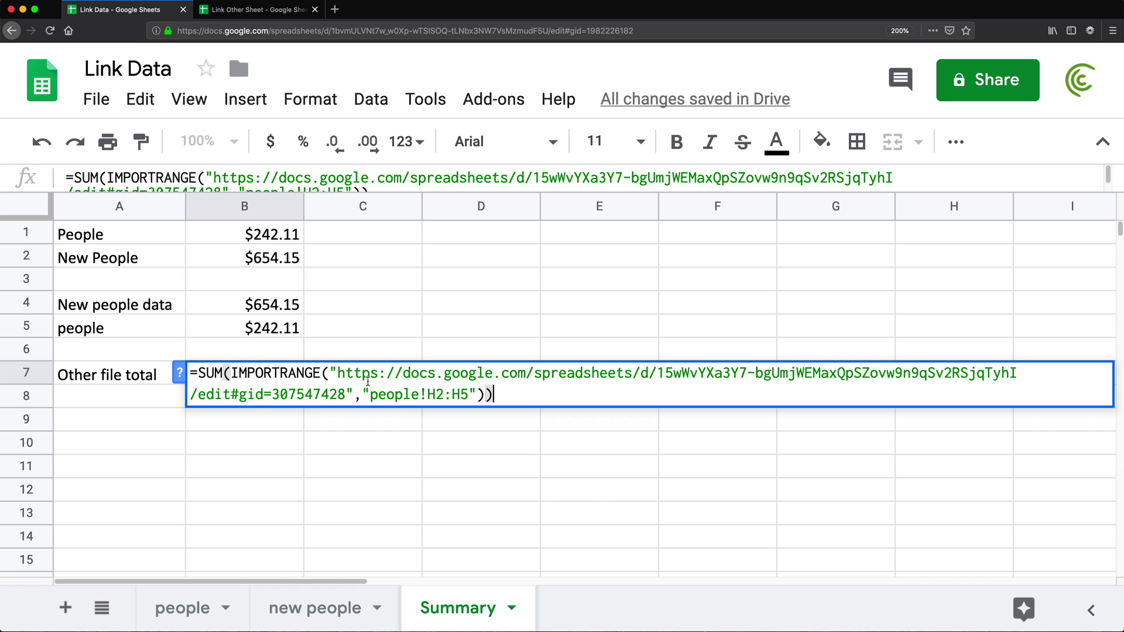
{"action": "left_click_drag", "start_coordinate": [337, 373], "coordinate": [349, 394]}
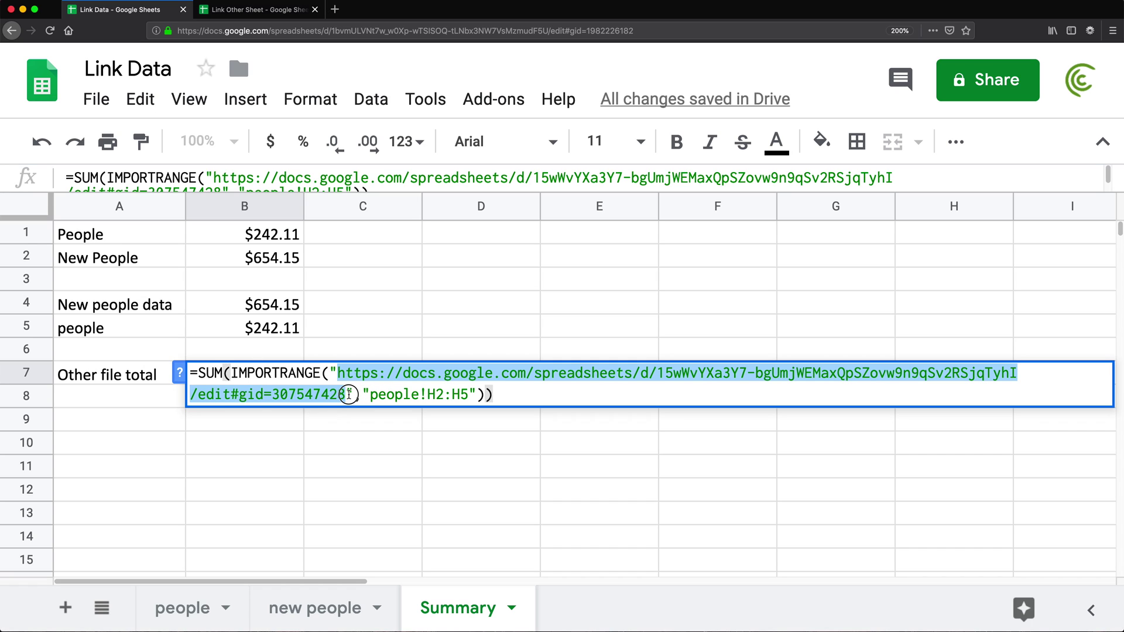
{"action": "left_click", "coordinate": [261, 384]}
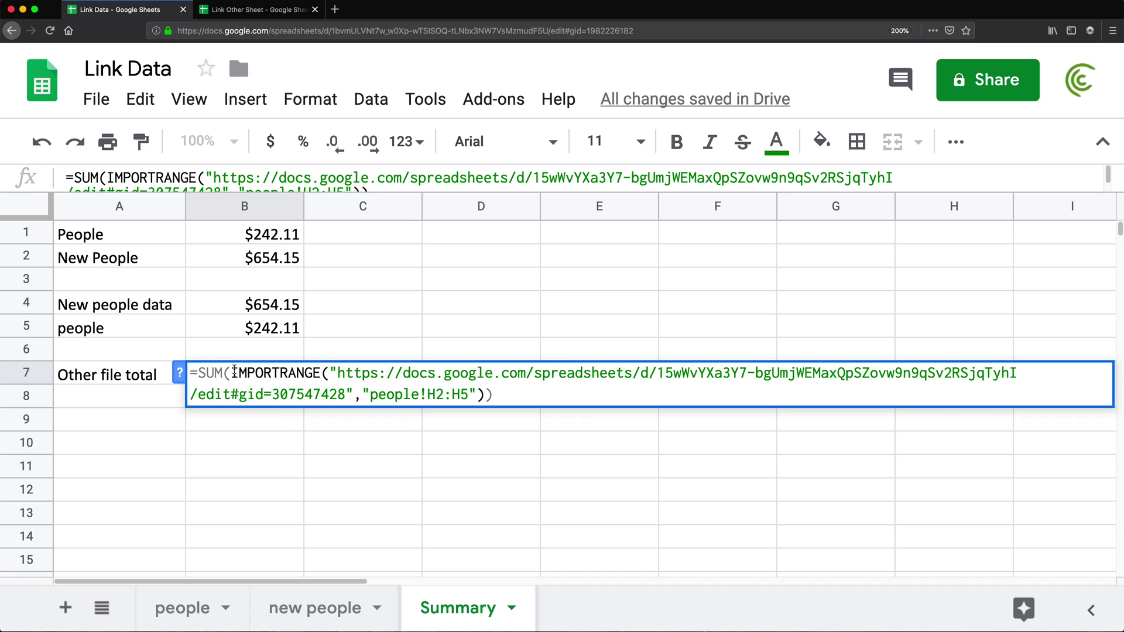
{"action": "left_click_drag", "start_coordinate": [234, 373], "coordinate": [199, 375]}
{"action": "key", "text": "BackSpace"}
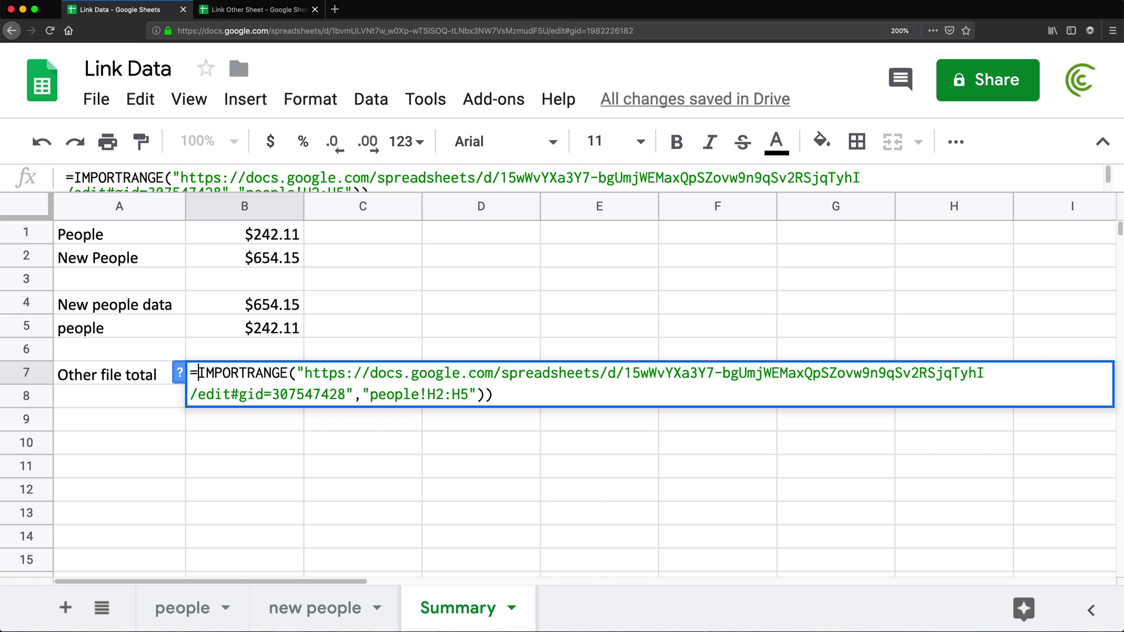
{"action": "key", "text": "BackSpace"}
{"action": "key", "text": "super+b"}
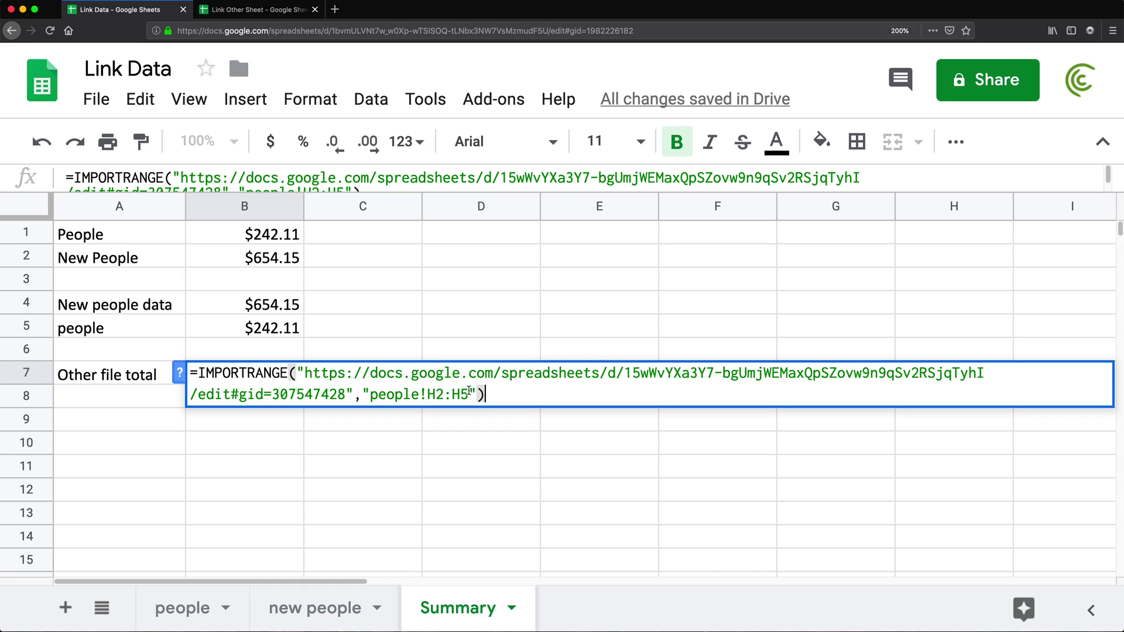
- Re-add SUM( right after the equals sign and commit B7, showing $720.54
{"action": "left_click", "coordinate": [199, 373]}
{"action": "type", "text": "SUM("}
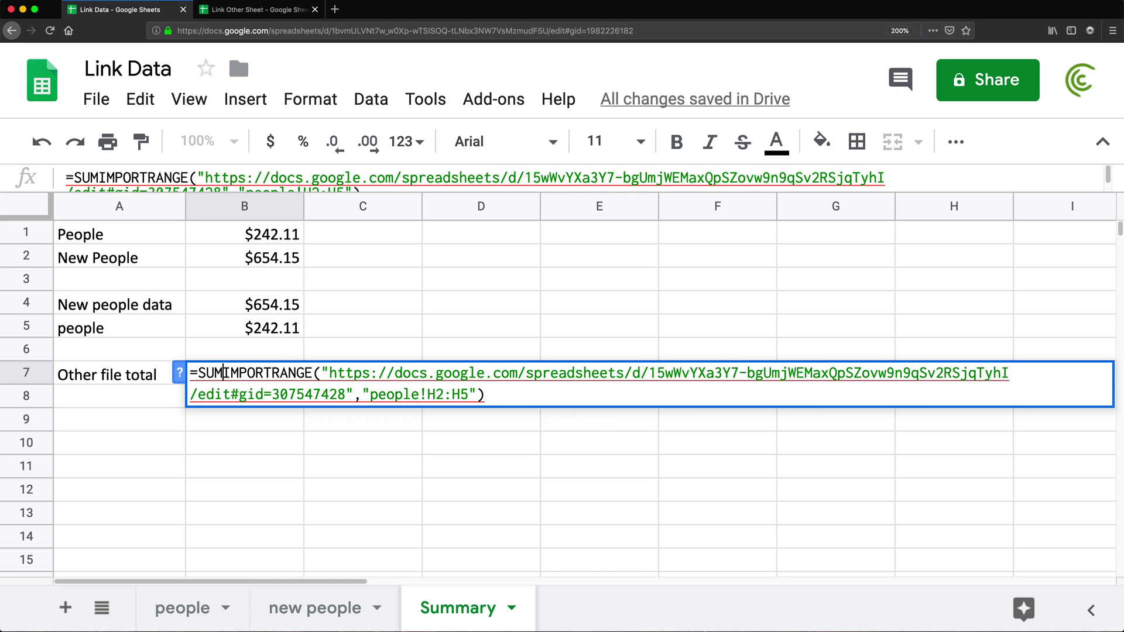
{"action": "left_click", "coordinate": [503, 390]}
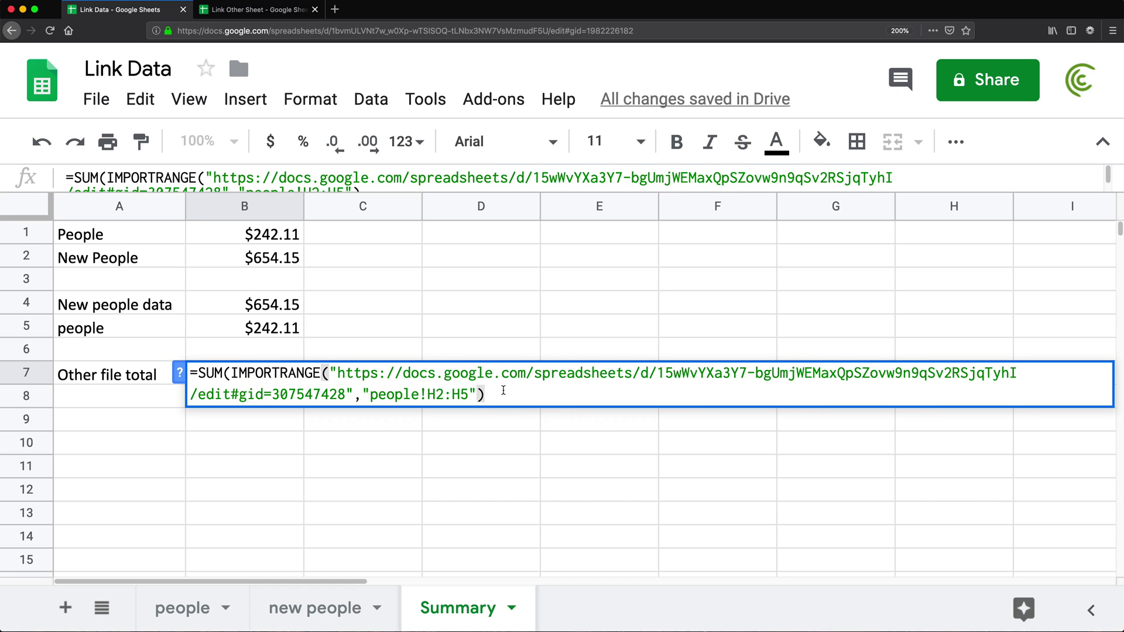
{"action": "key", "text": "Return"}
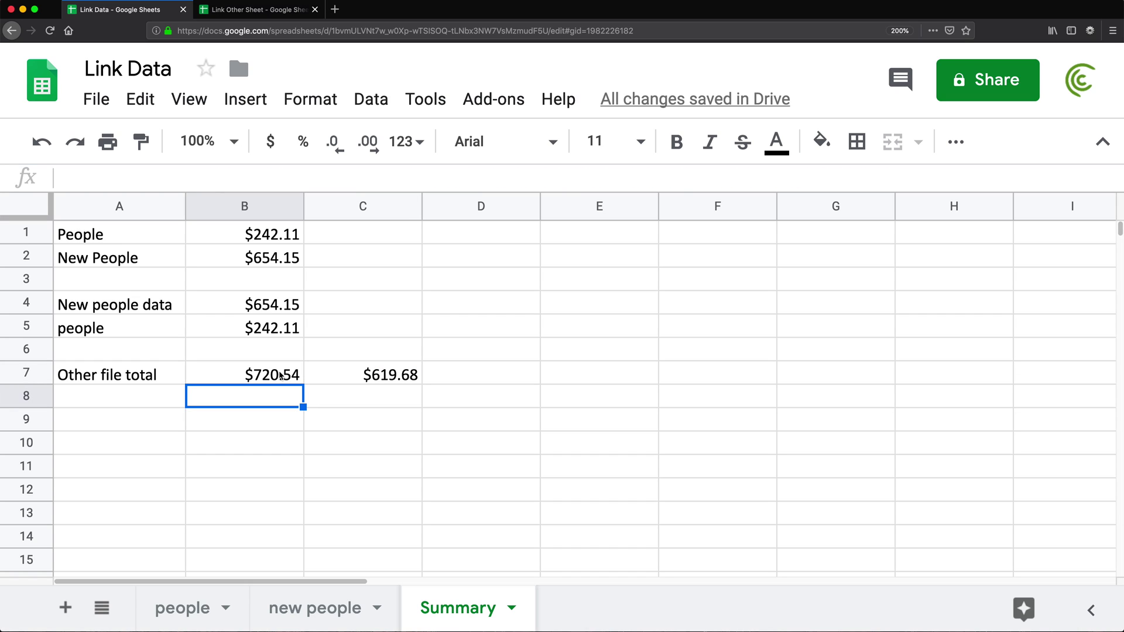
- Remove SUM( and its closing parenthesis so B7:B10 show $99.32, $397.02, $100.86, $123.34
{"action": "left_click", "coordinate": [223, 10]}
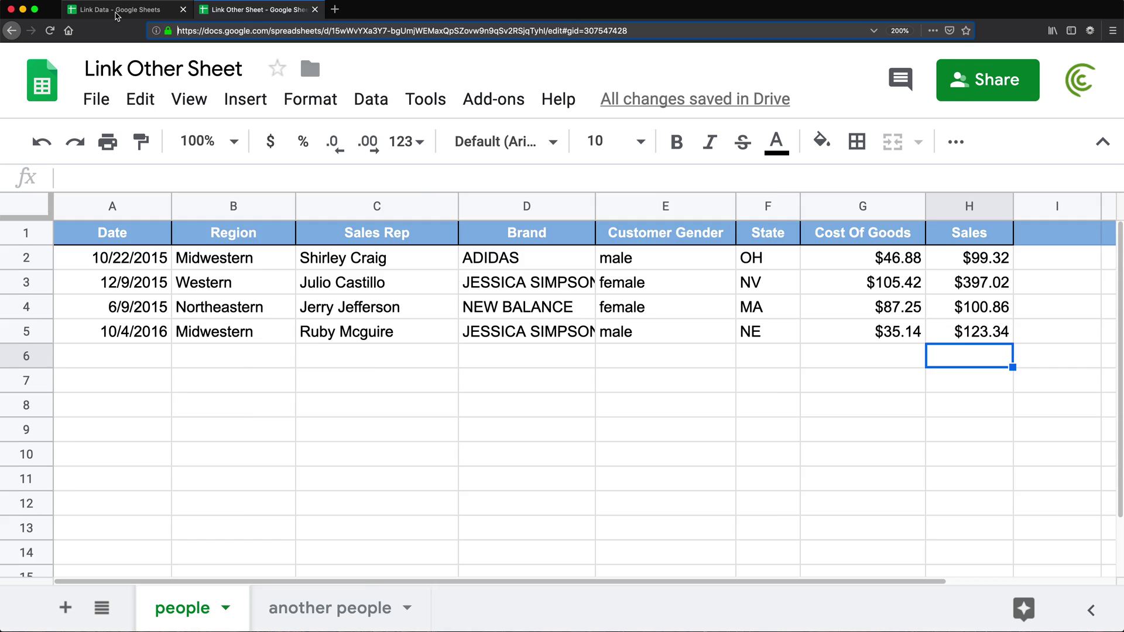
{"action": "left_click", "coordinate": [117, 13]}
{"action": "double_click", "coordinate": [238, 378]}
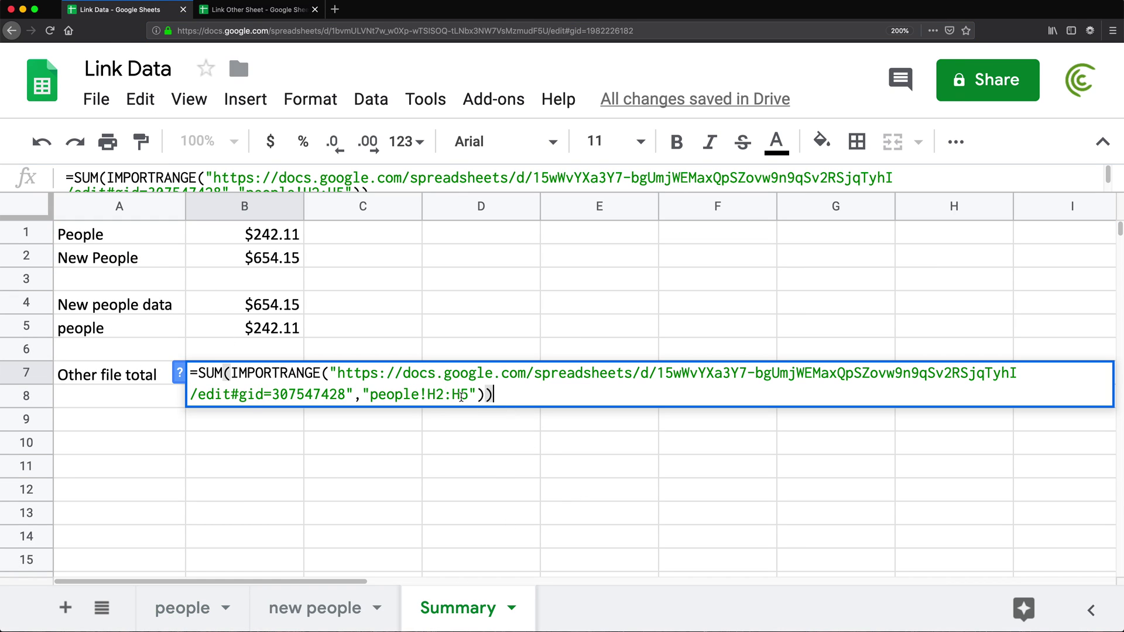
{"action": "left_click", "coordinate": [230, 373]}
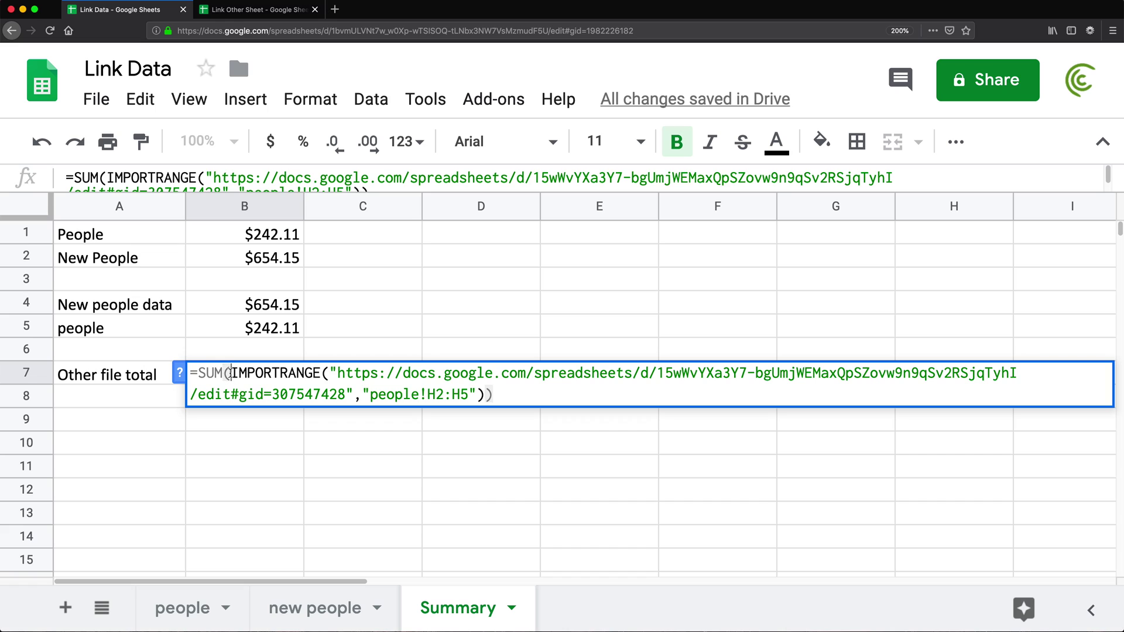
{"action": "key", "text": "BackSpace"}
{"action": "key", "text": "BackSpace"}
{"action": "key", "text": "BackSpace"}
{"action": "key", "text": "BackSpace"}
{"action": "key", "text": "End"}
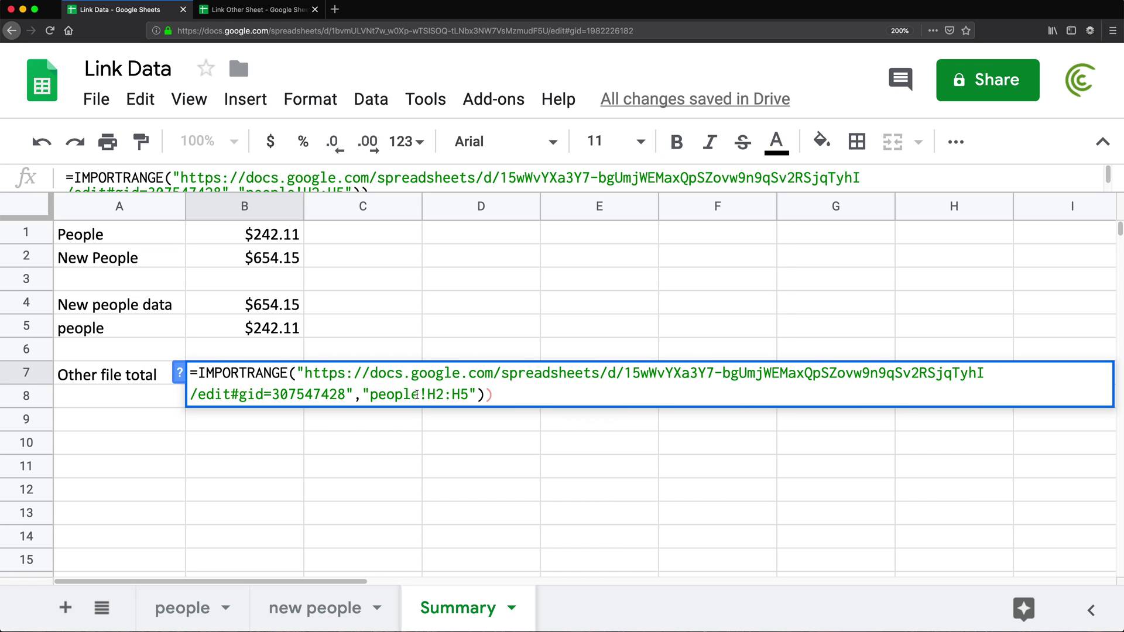
{"action": "key", "text": "BackSpace"}
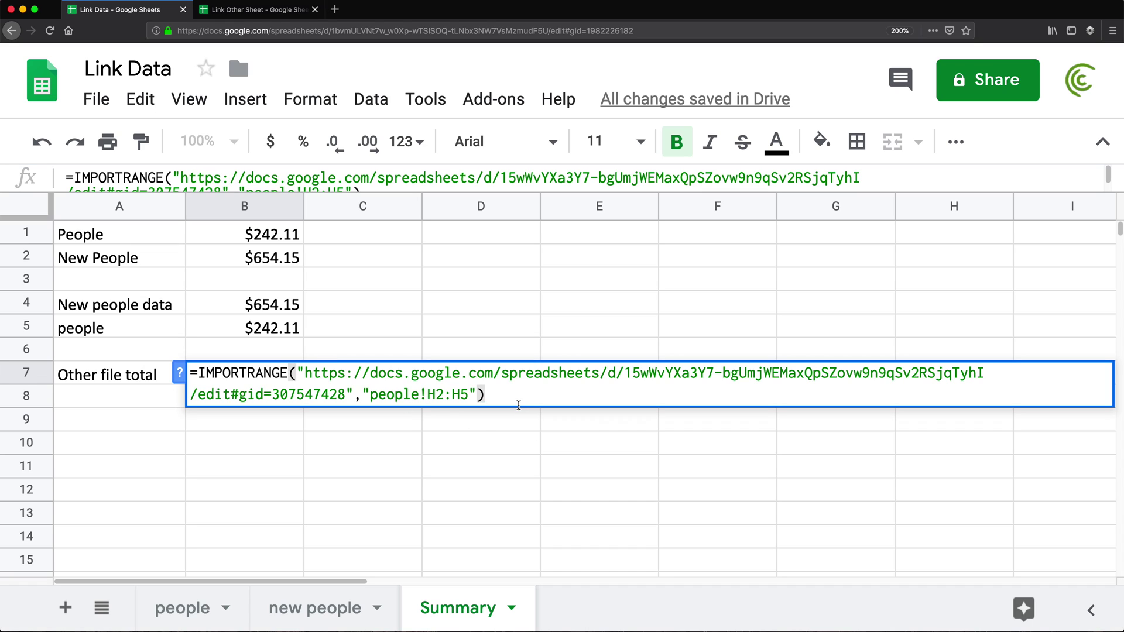
{"action": "key", "text": "Return"}
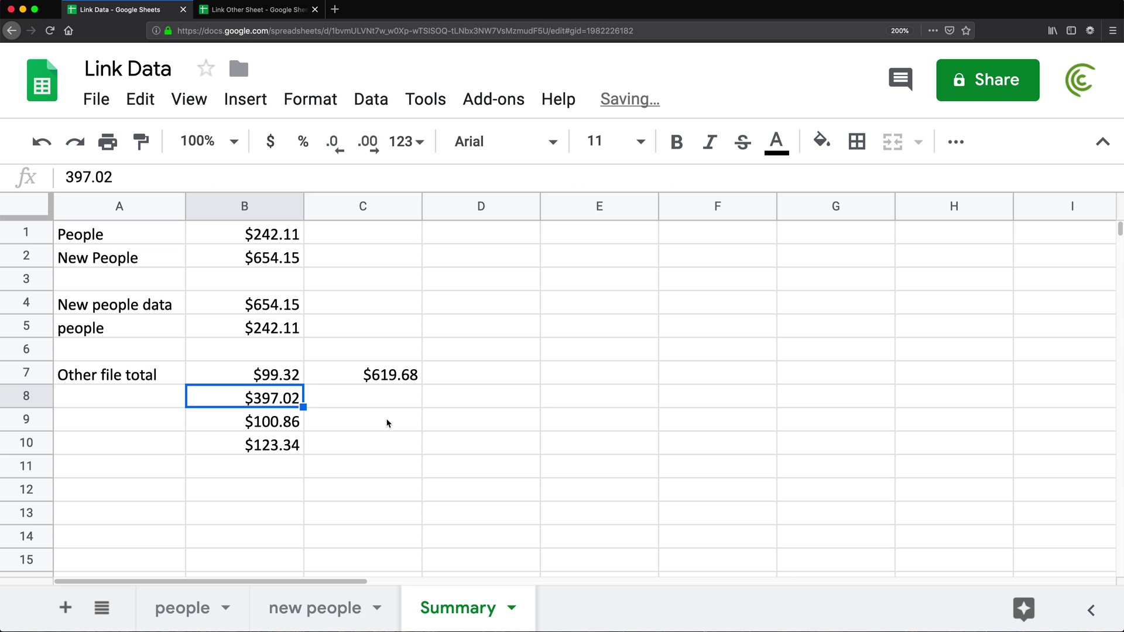
{"action": "left_click_drag", "start_coordinate": [273, 379], "coordinate": [280, 446]}
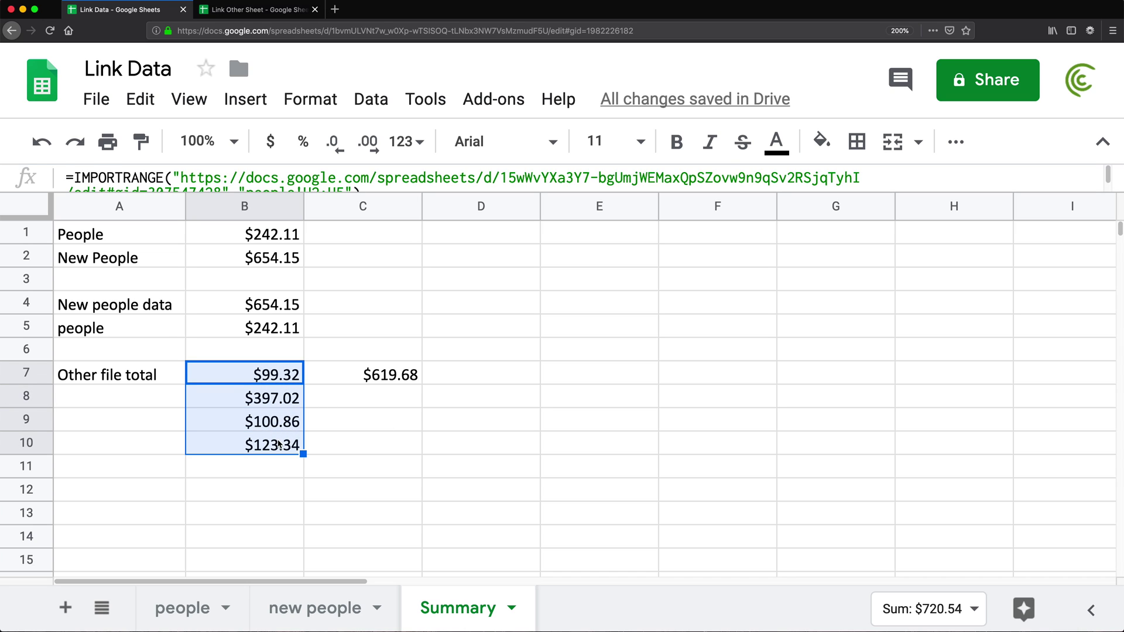
- Clear the $619.68 value from C7
{"action": "left_click", "coordinate": [360, 379]}
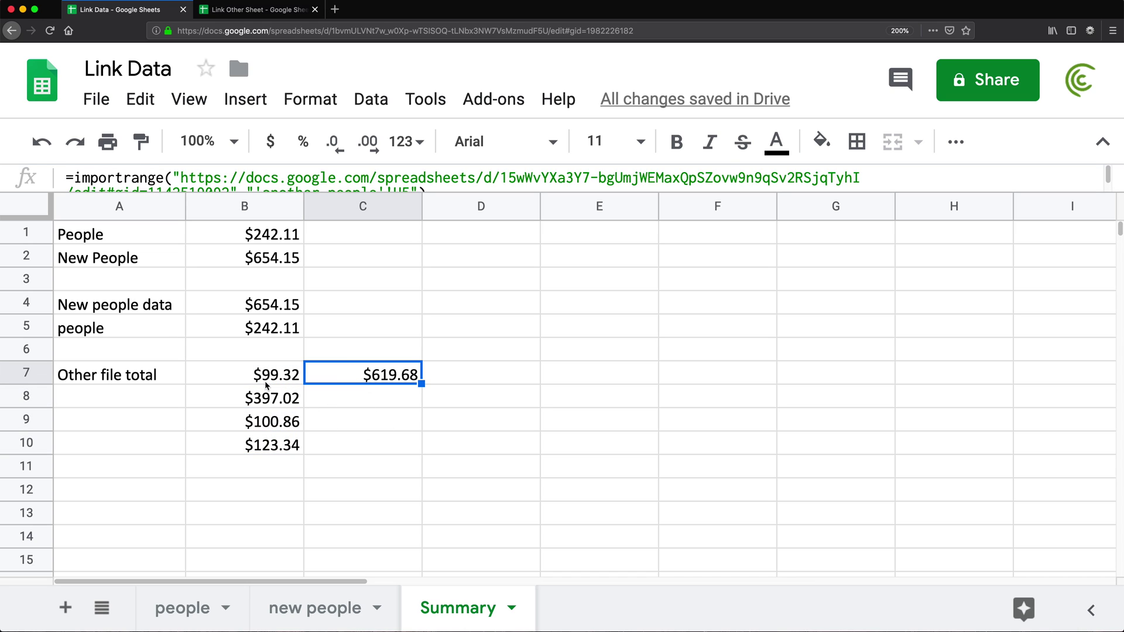
{"action": "left_click", "coordinate": [267, 384]}
{"action": "left_click", "coordinate": [349, 374]}
{"action": "key", "text": "Delete"}
{"action": "left_click", "coordinate": [266, 377]}
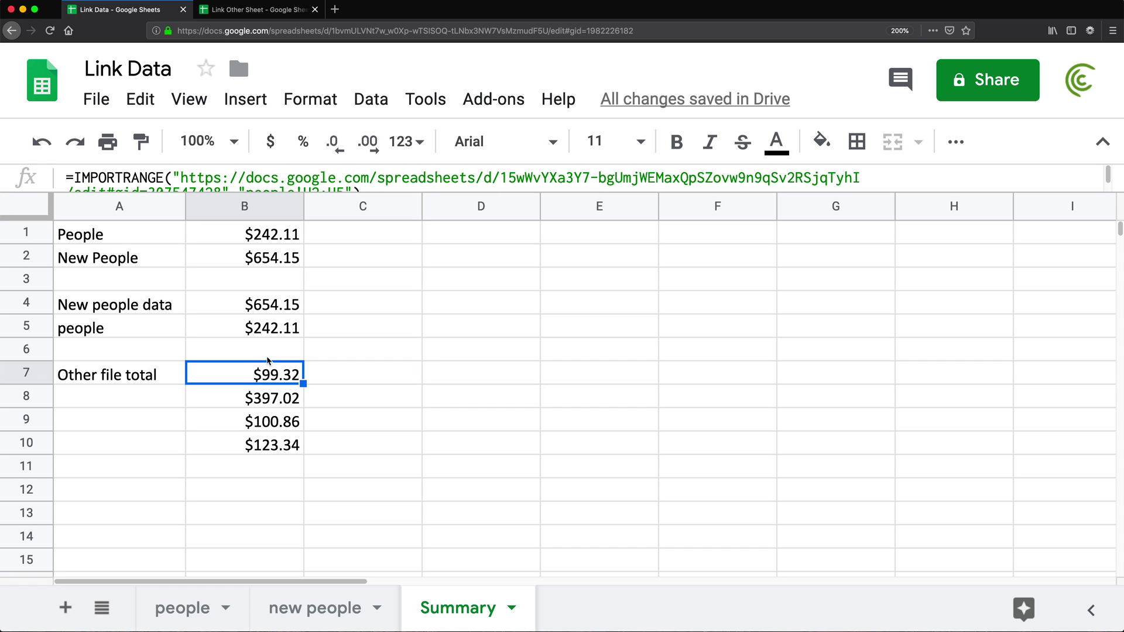
- Change B7's import range from people!H2:H5 to people!A2:H5 to pull the full table
{"action": "left_click", "coordinate": [250, 15]}
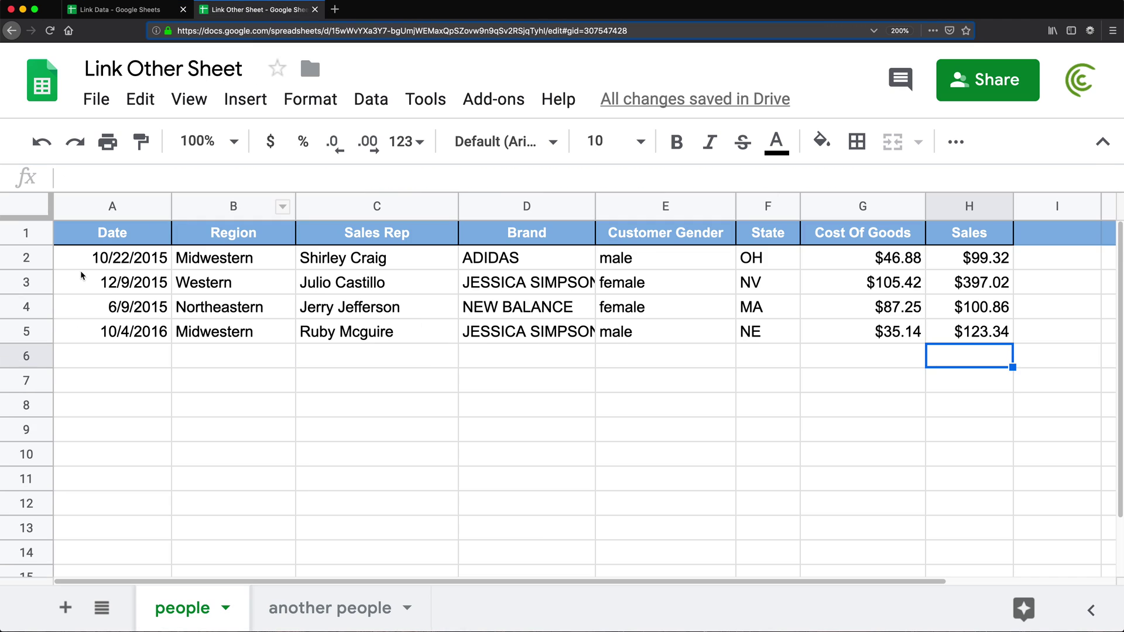
{"action": "left_click_drag", "start_coordinate": [85, 258], "coordinate": [966, 335]}
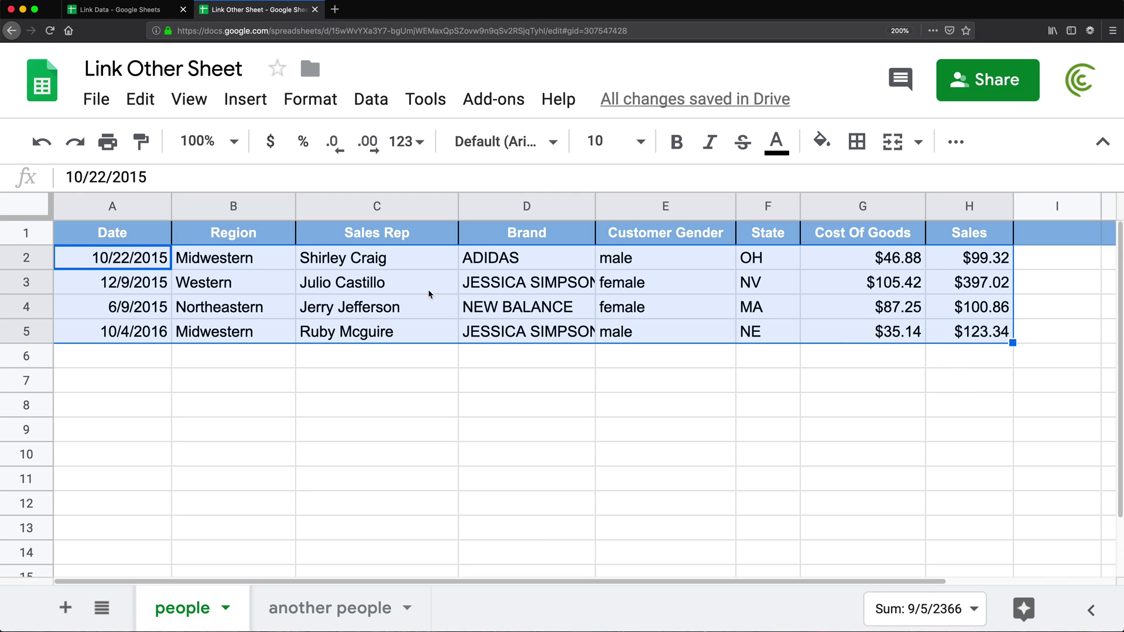
{"action": "left_click", "coordinate": [152, 268]}
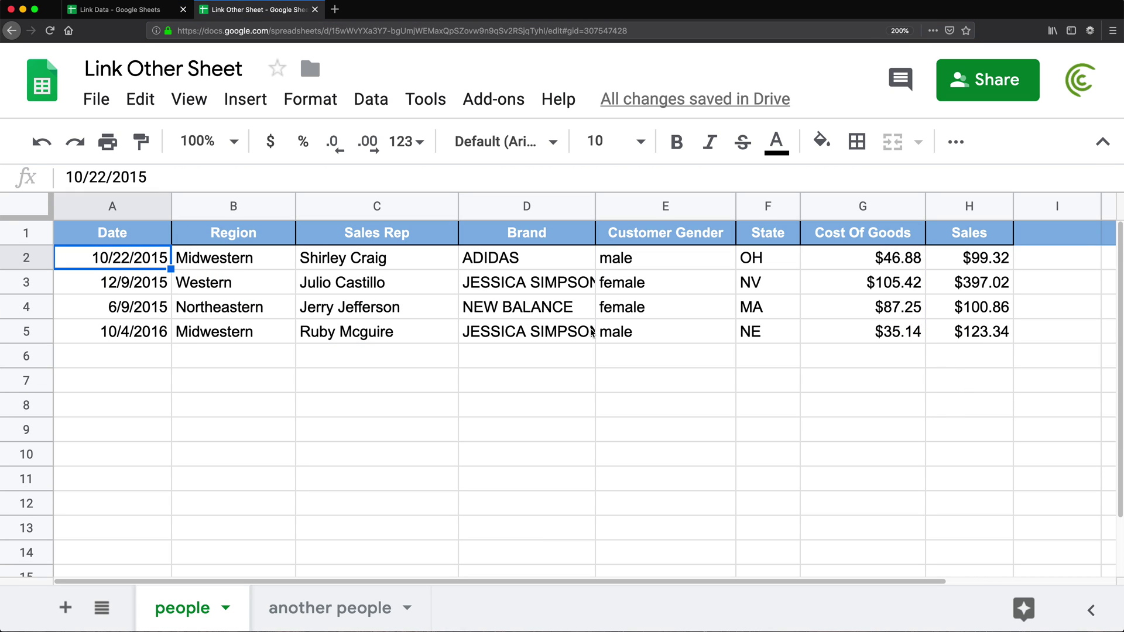
{"action": "left_click", "coordinate": [956, 337]}
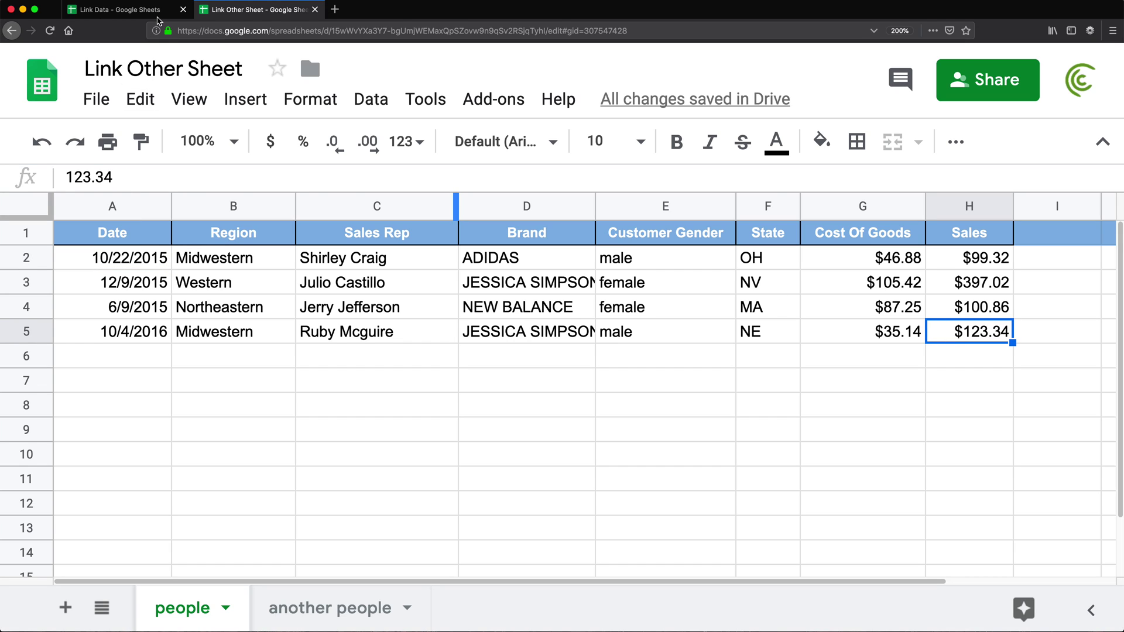
{"action": "left_click", "coordinate": [114, 9]}
{"action": "double_click", "coordinate": [232, 375]}
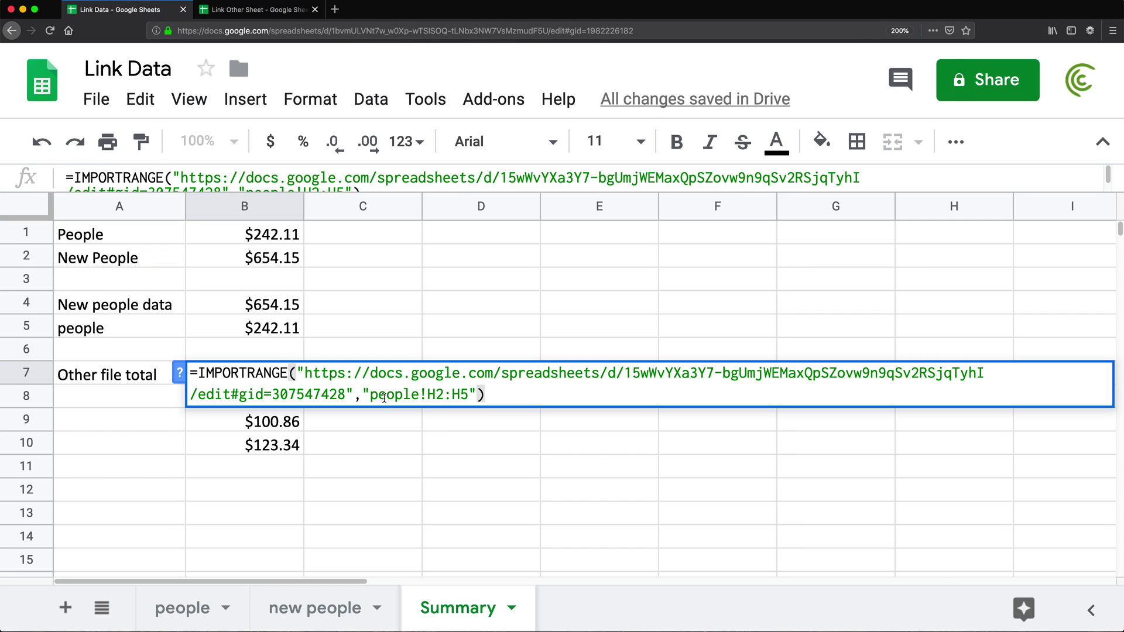
{"action": "left_click", "coordinate": [439, 395]}
{"action": "key", "text": "BackSpace"}
{"action": "type", "text": "A"}
{"action": "key", "text": "Return"}
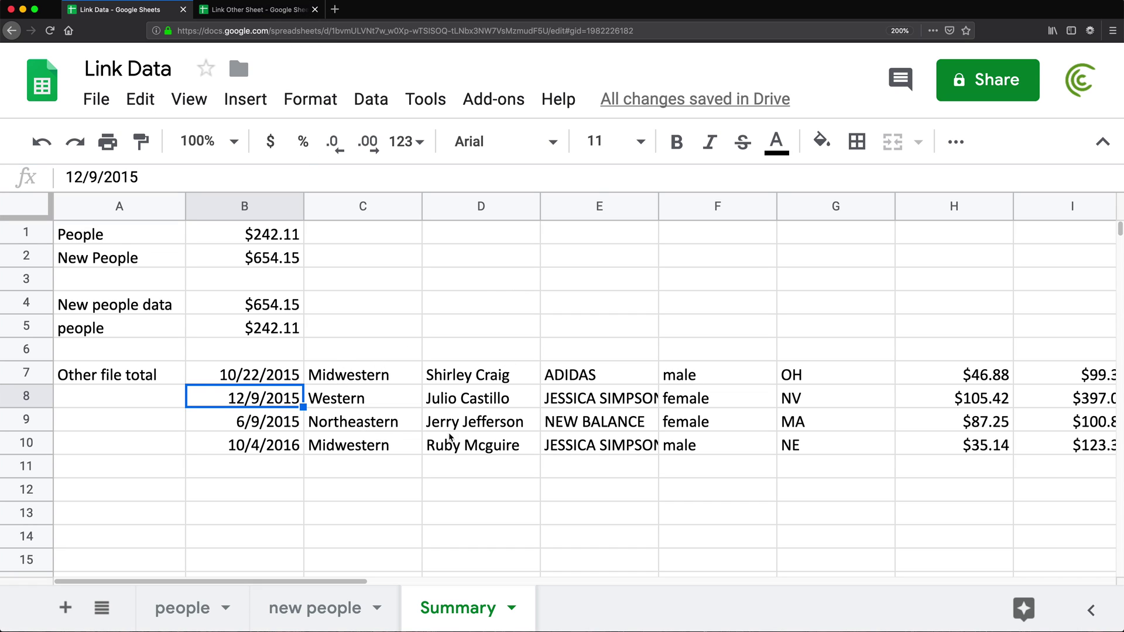
{"action": "left_click", "coordinate": [253, 383]}
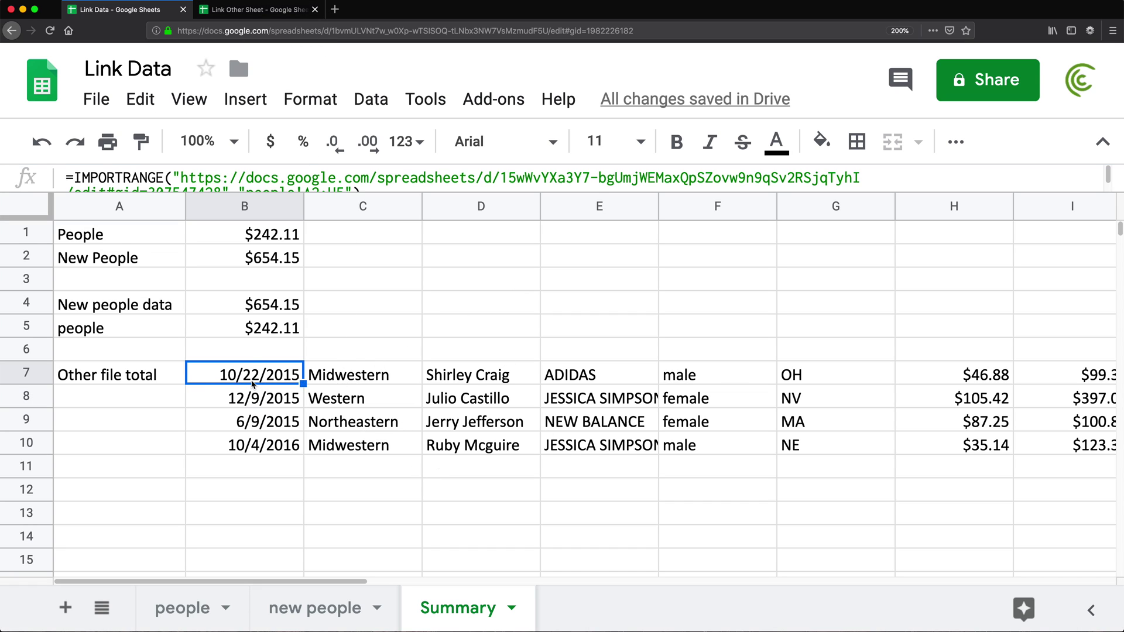
{"action": "double_click", "coordinate": [253, 383]}
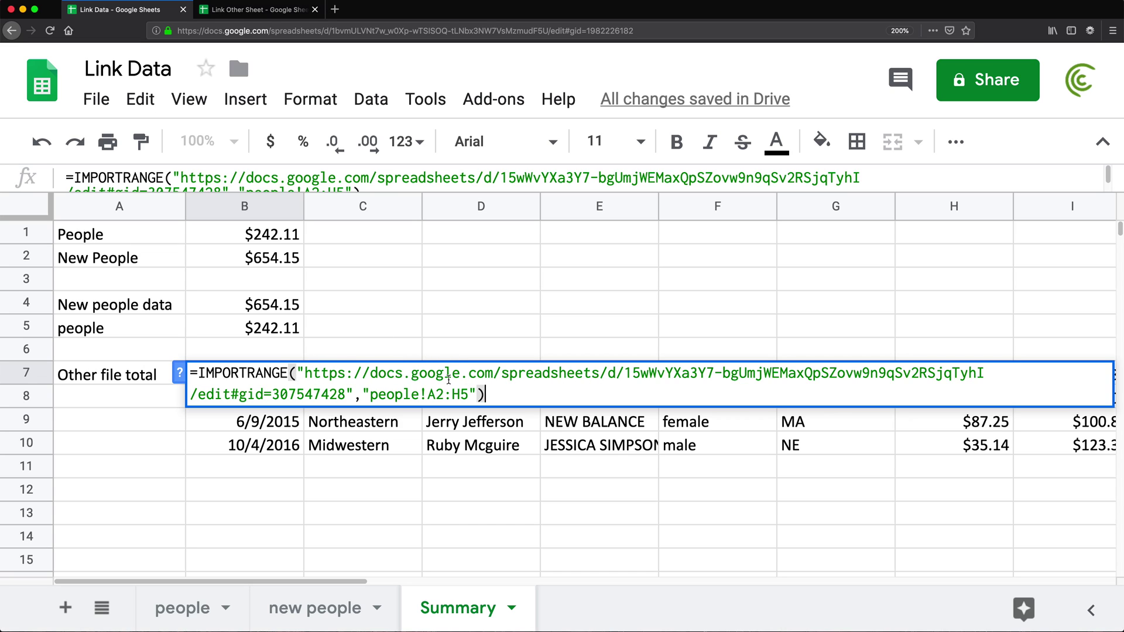
{"action": "left_click_drag", "start_coordinate": [304, 374], "coordinate": [345, 392]}
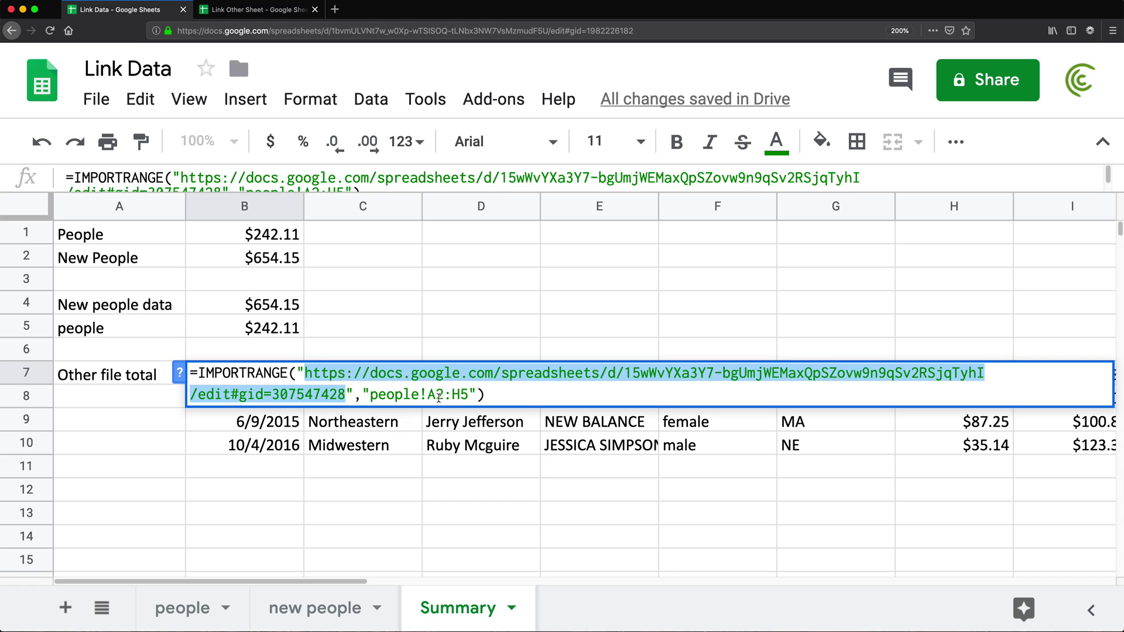
{"action": "left_click", "coordinate": [325, 374]}
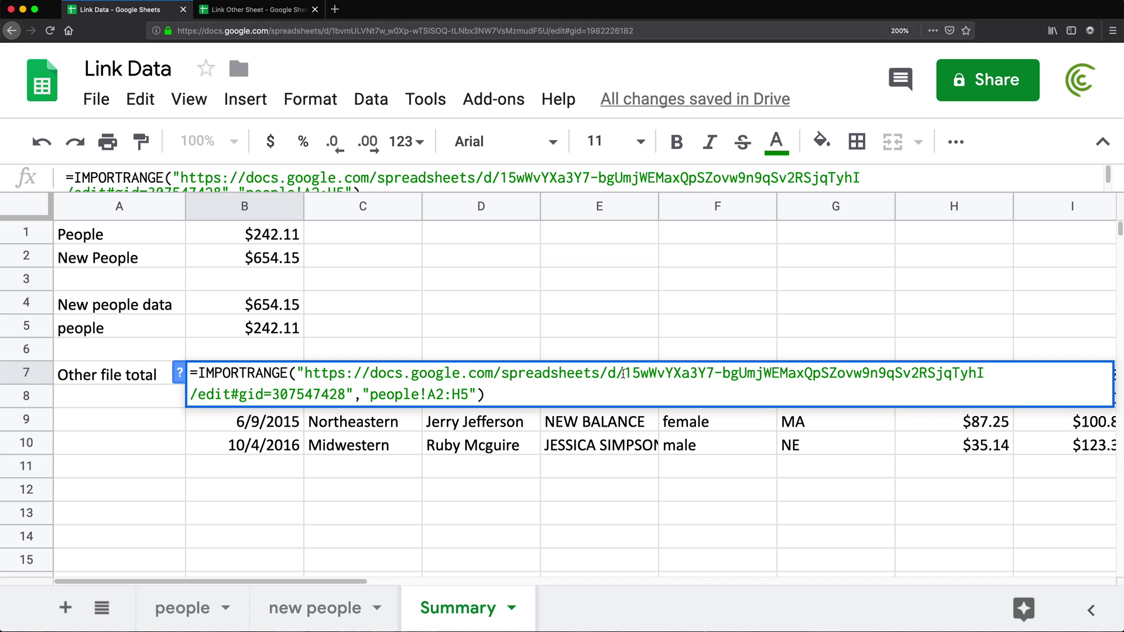
{"action": "left_click", "coordinate": [623, 373]}
{"action": "left_click_drag", "start_coordinate": [623, 373], "coordinate": [307, 375]}
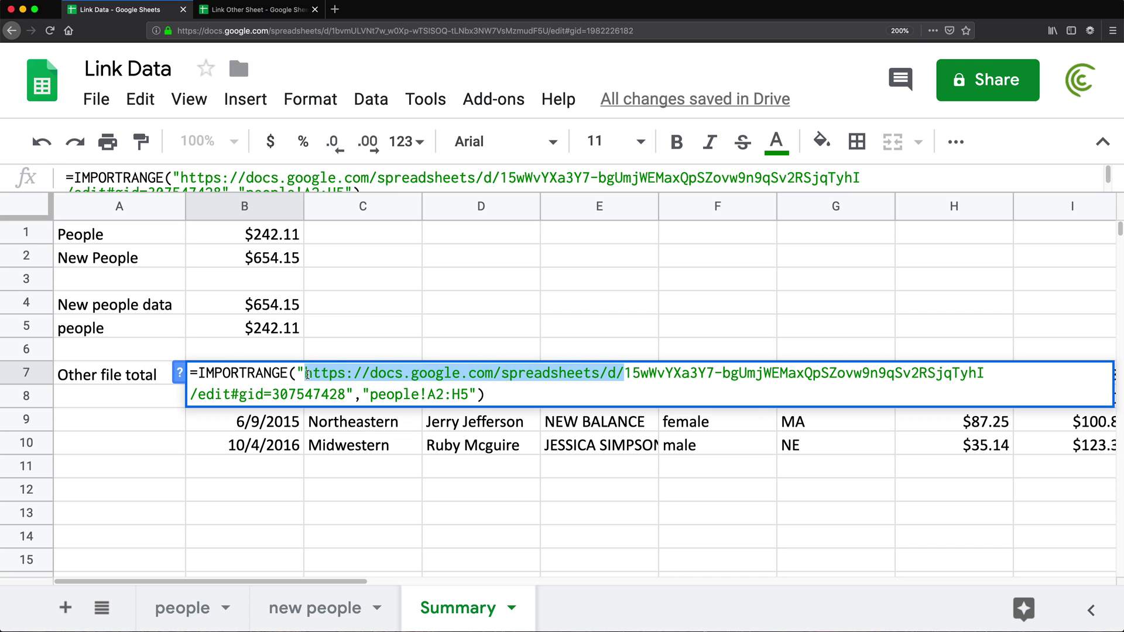
{"action": "key", "text": "BackSpace"}
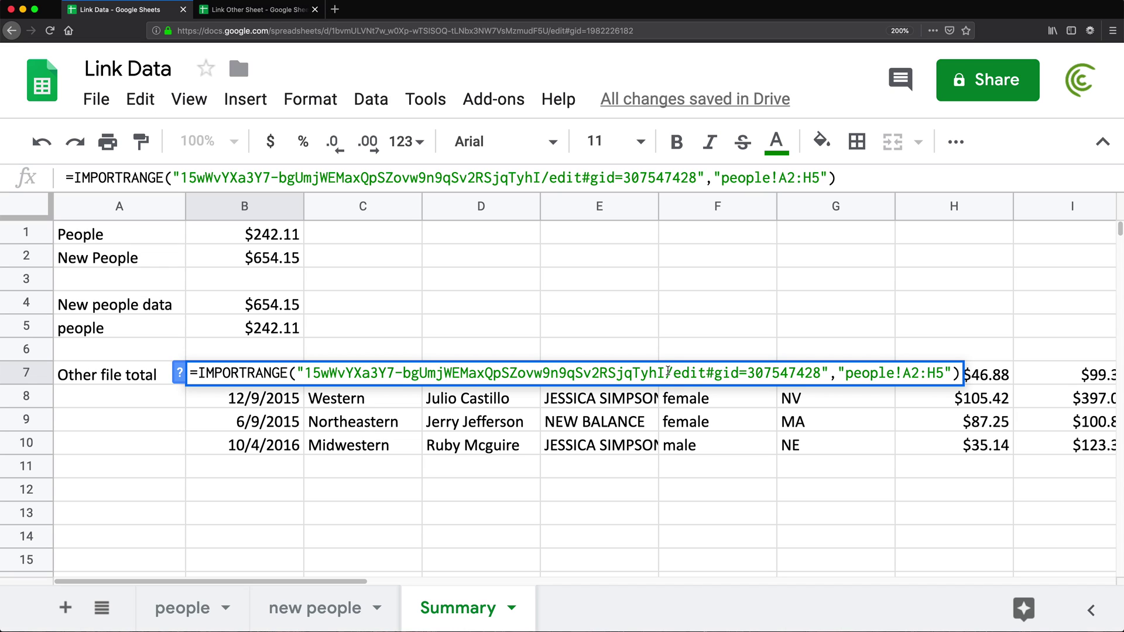
- Remove the /edit#gid=307547428 suffix, commit, and reopen B7 to check the key-only formula
{"action": "left_click_drag", "start_coordinate": [665, 374], "coordinate": [818, 376]}
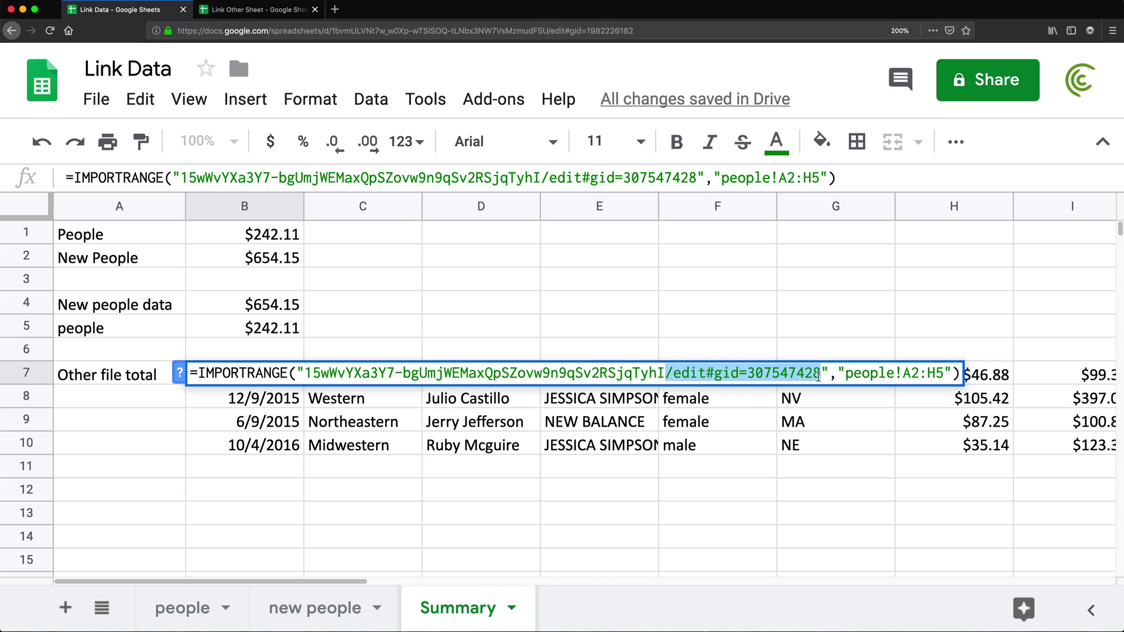
{"action": "key", "text": "BackSpace"}
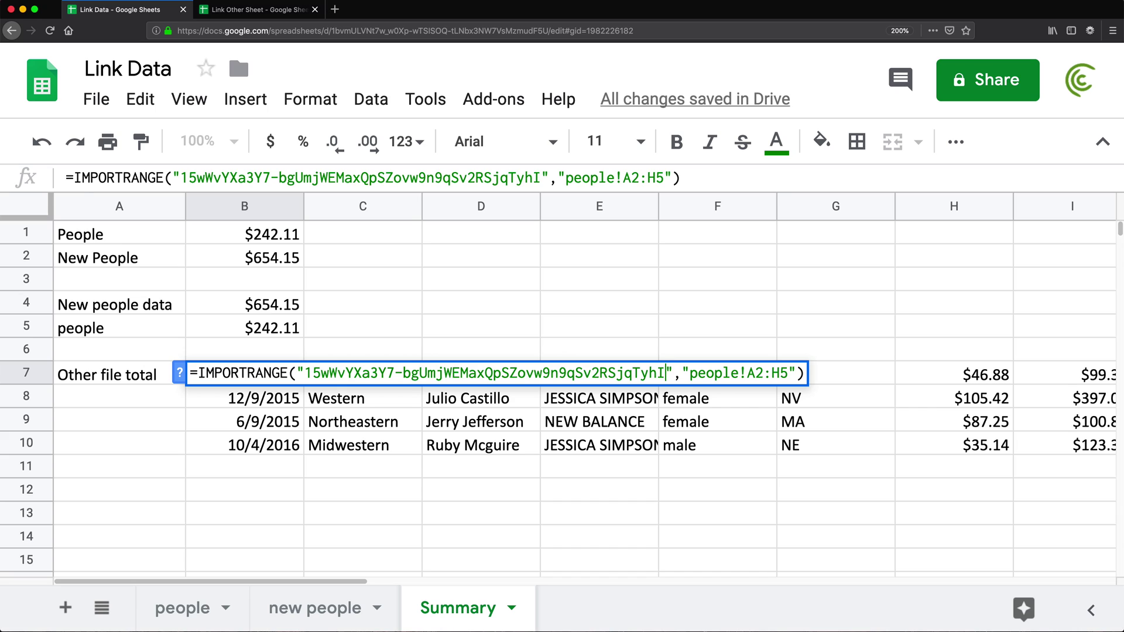
{"action": "key", "text": "Return"}
{"action": "double_click", "coordinate": [291, 375]}
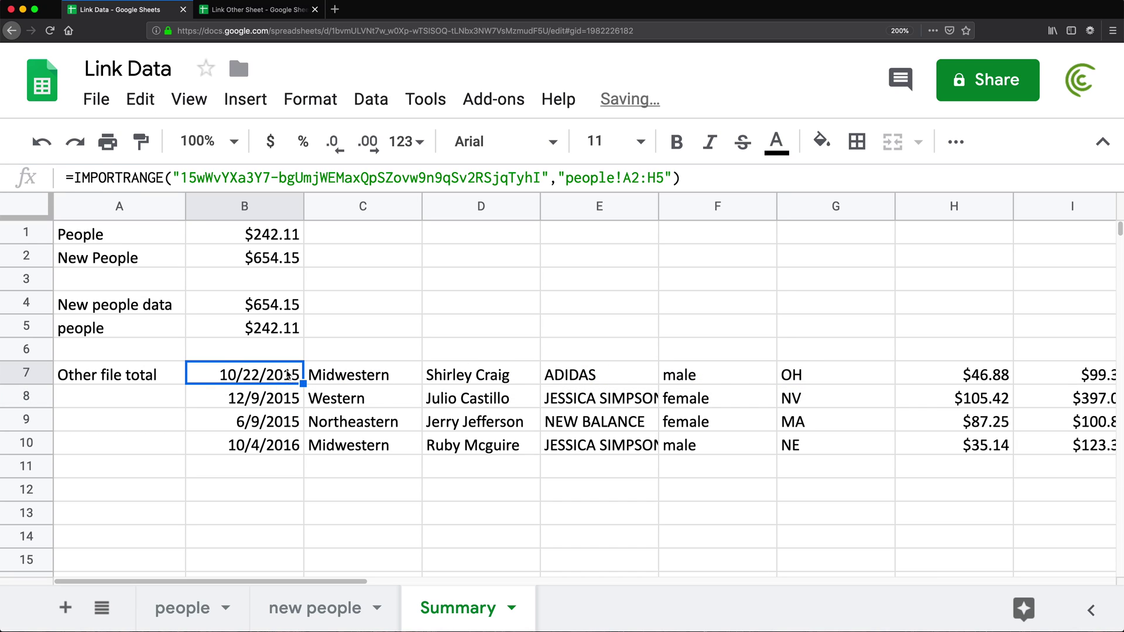